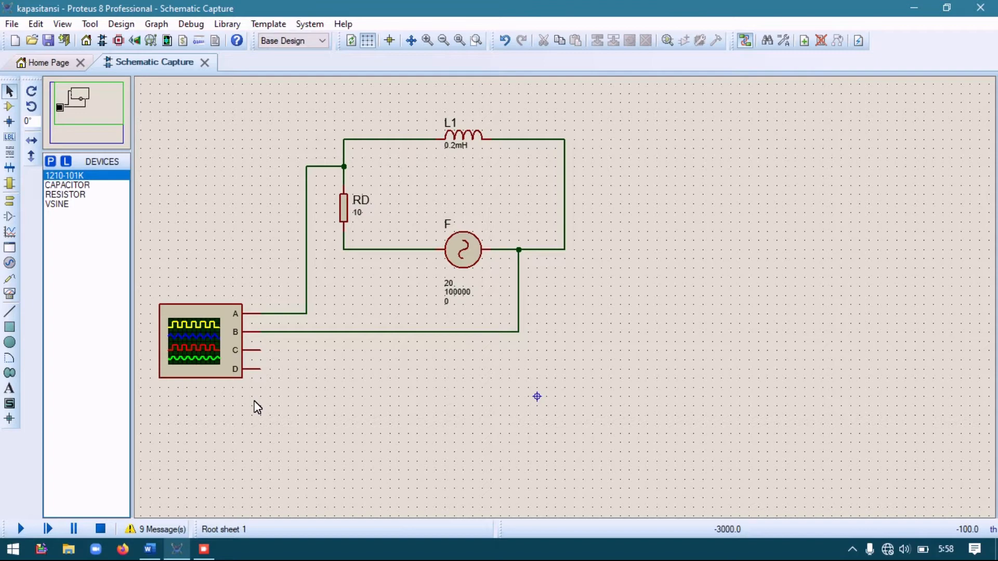
- Check question 1 in the Word worksheet, run the Proteus simulation, and mark the peak of the channel A waveform with the oscilloscope cursor
left_click(146, 551)
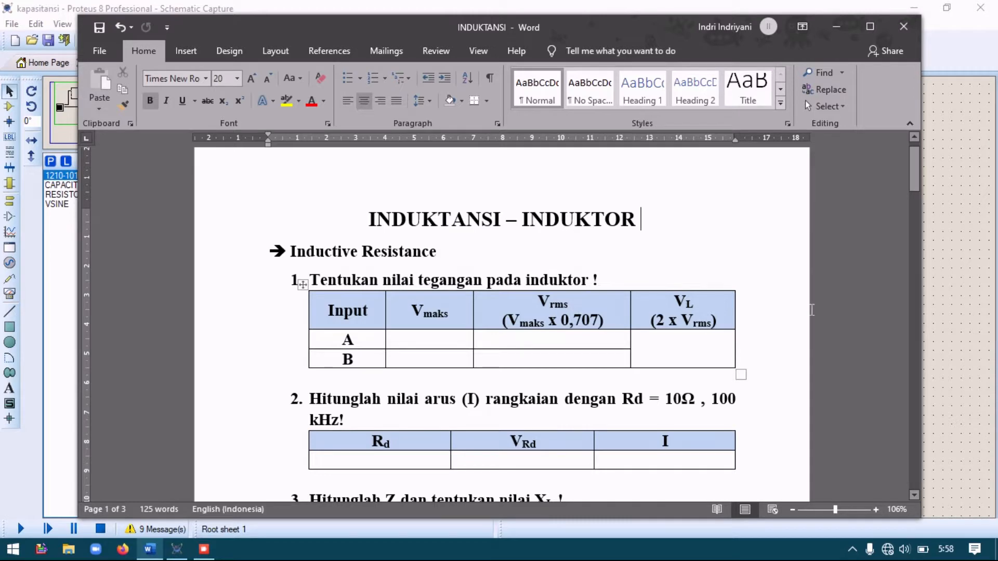
left_click(947, 333)
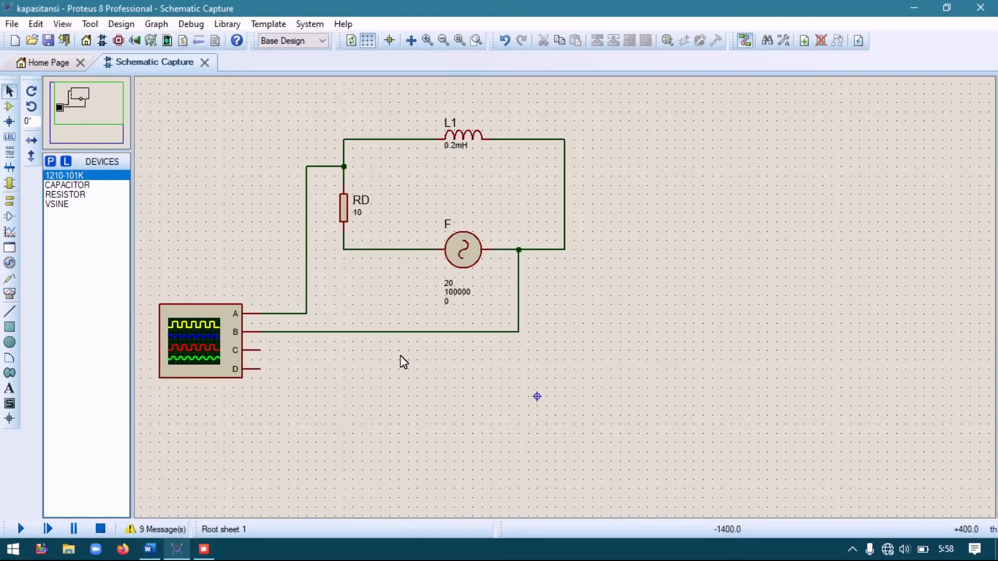
left_click(20, 529)
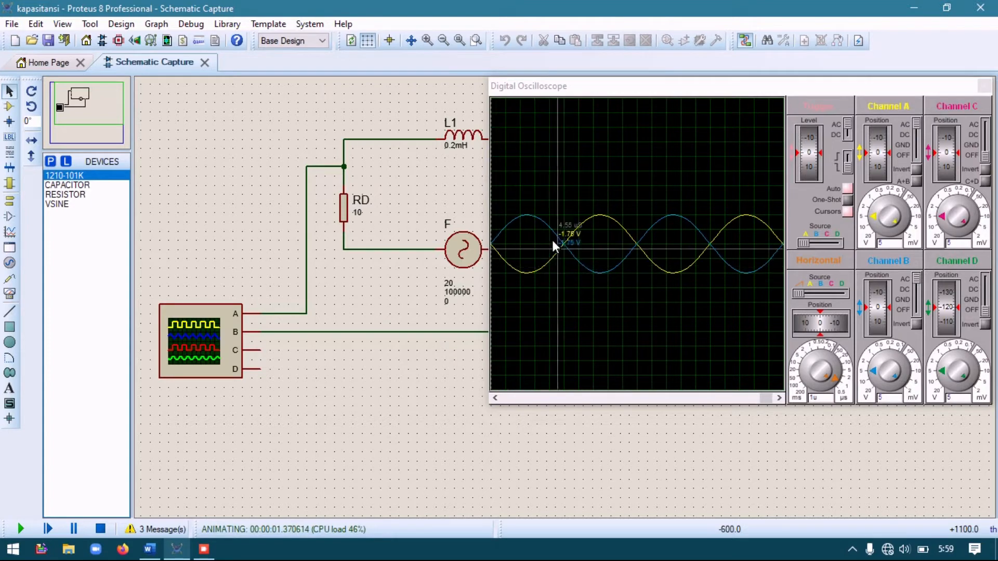
left_click(595, 208)
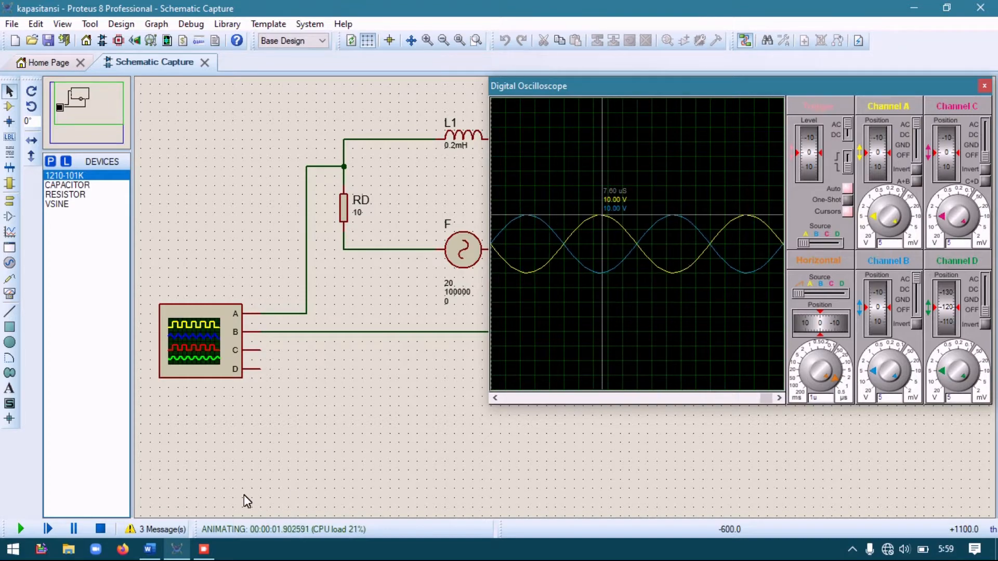
- Switch to the INDUKTANSI document in Word and enter 10 V as Vmaks for input A in the question 1 table
left_click(149, 549)
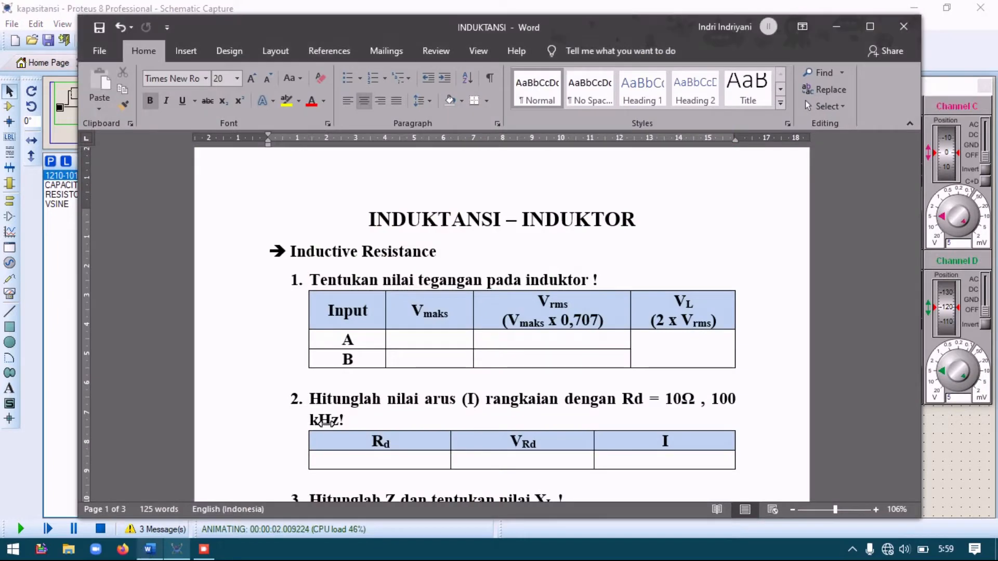
left_click(430, 340)
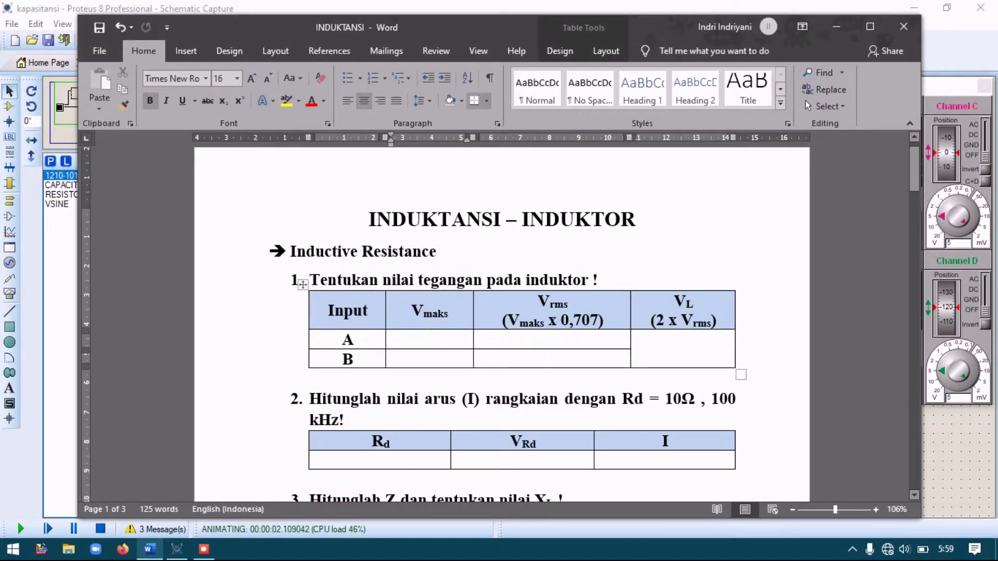
type("10 v")
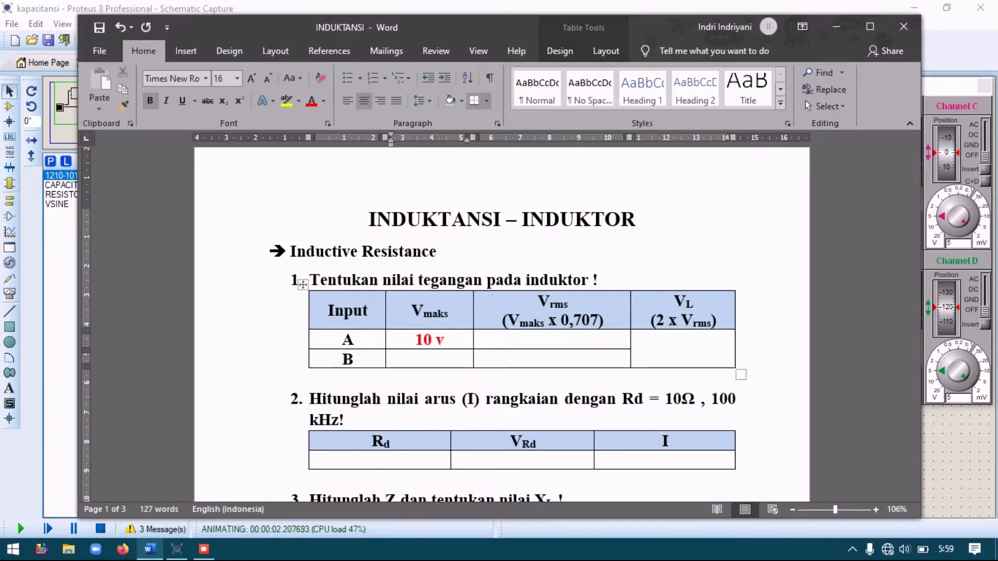
key("BackSpace")
key("BackSpace")
type("V")
key("Down")
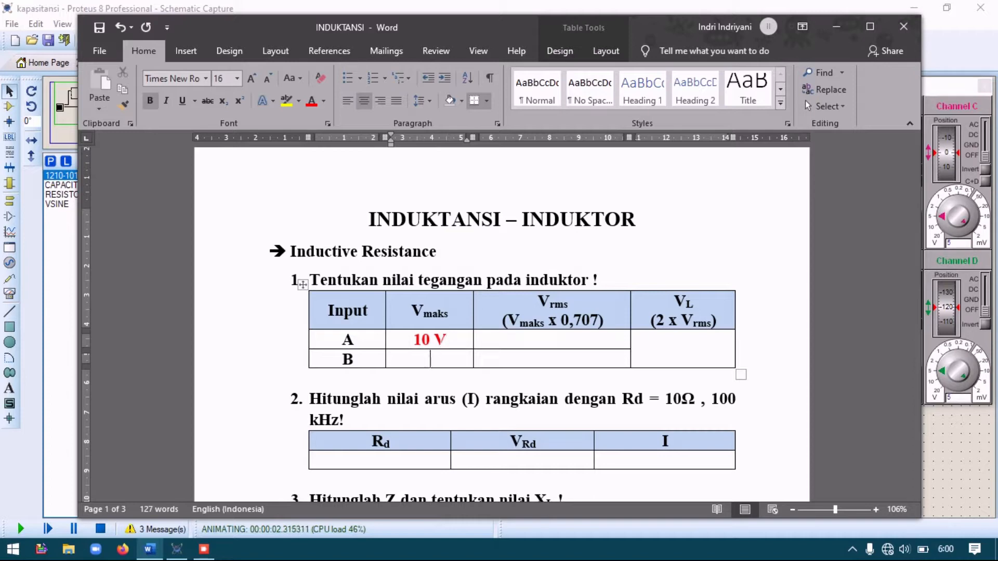
- Enter 10 V as Vmaks for input B in the question 1 table
type("0")
key("BackSpace")
type("20")
key("BackSpace")
key("BackSpace")
type("10 V")
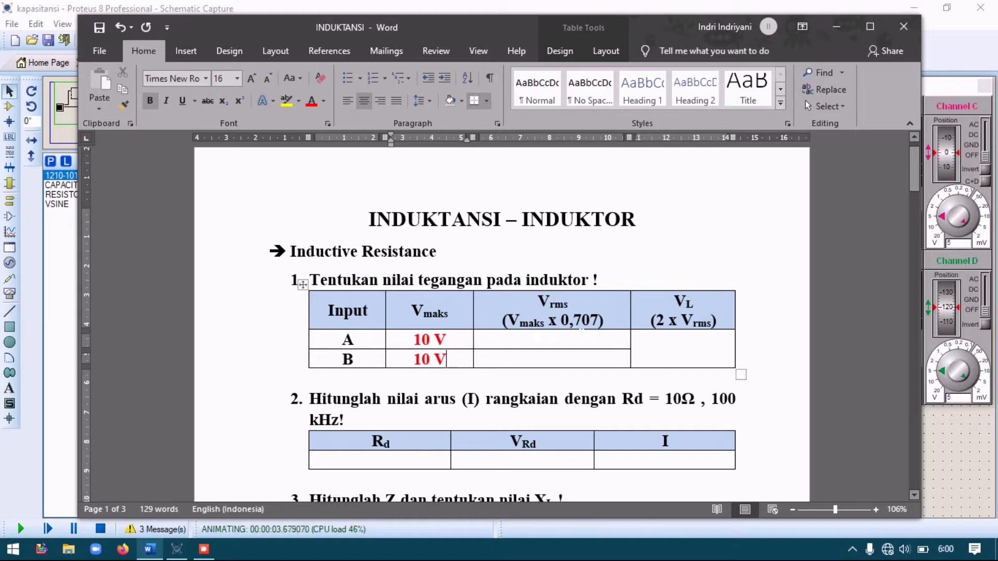
- Fill in 7,07 V as Vrms for both input A and input B in the question 1 table
key("Up")
key("Tab")
type("7,07")
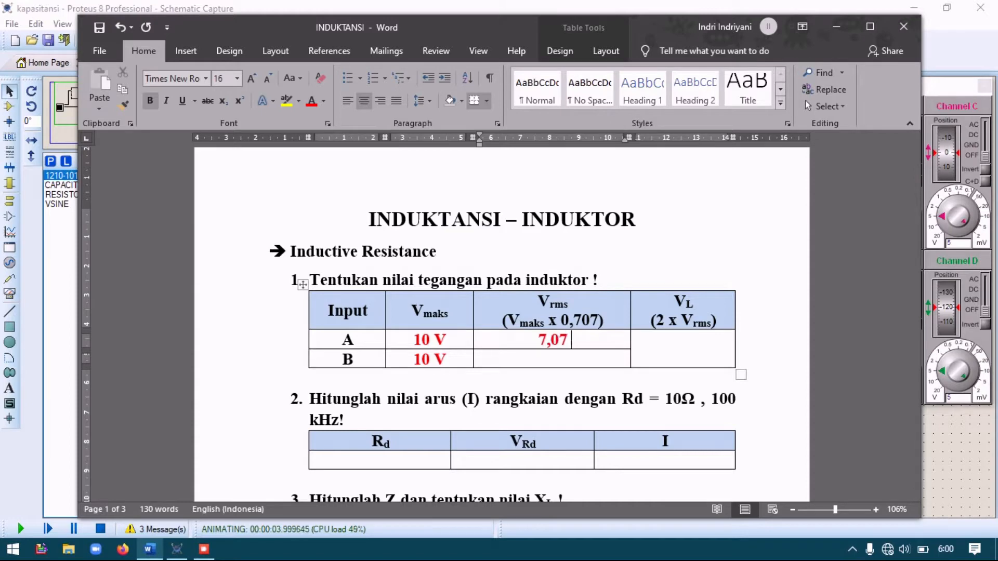
type(" V")
key("Down")
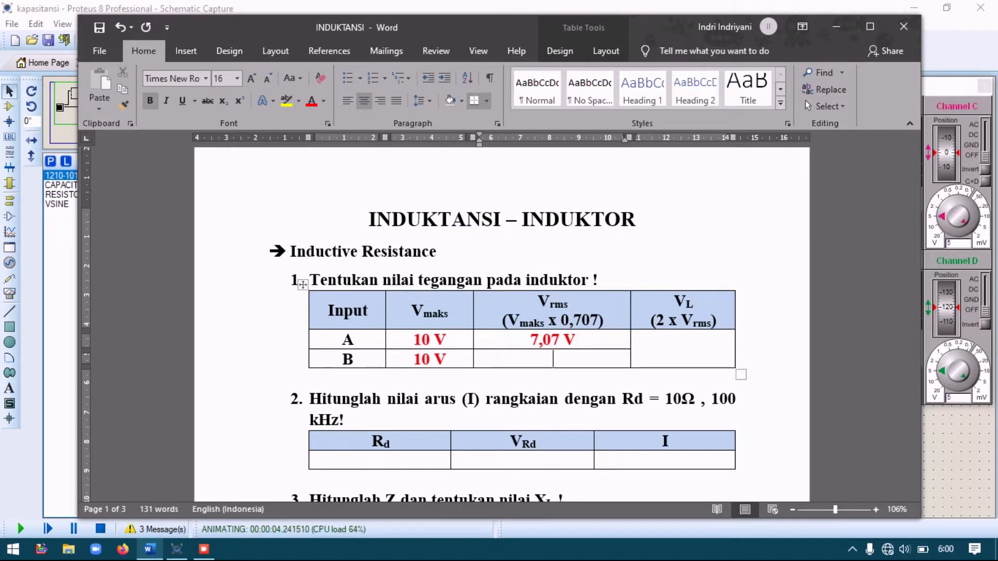
type("7,0")
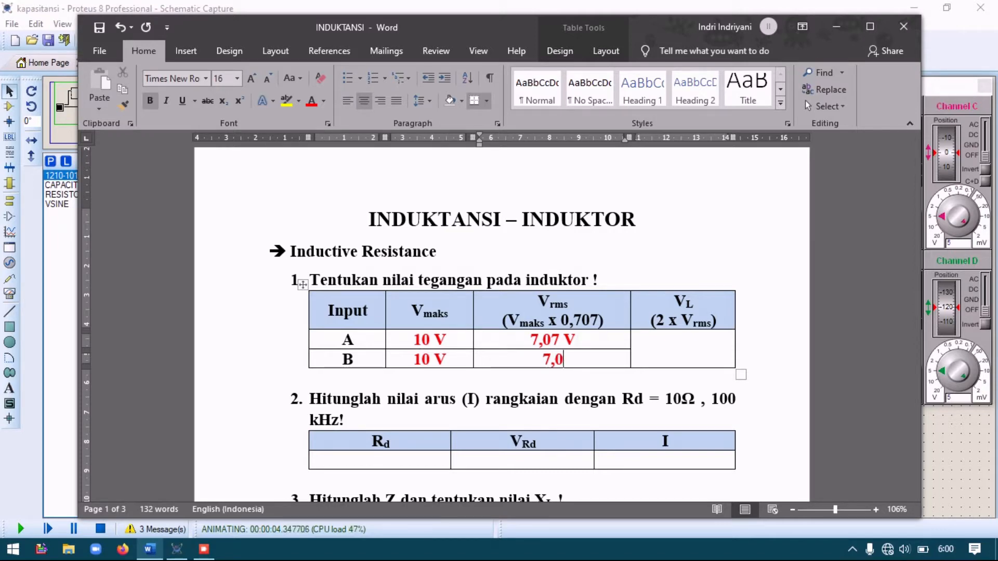
type("7 V")
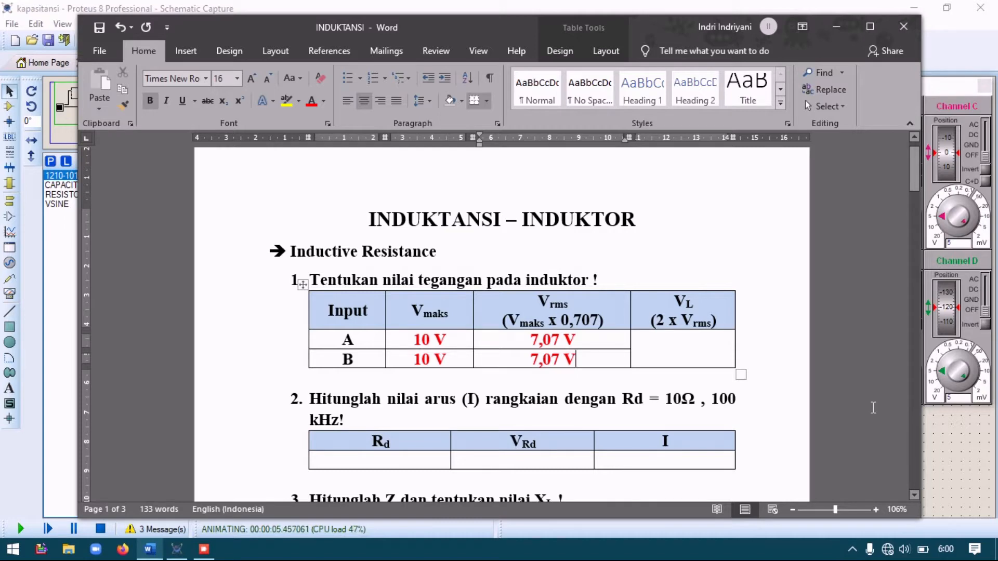
- Recheck the oscilloscope in Proteus, return to Word, and enter 14,14 V in the VL cell of the question 1 table
left_click(953, 446)
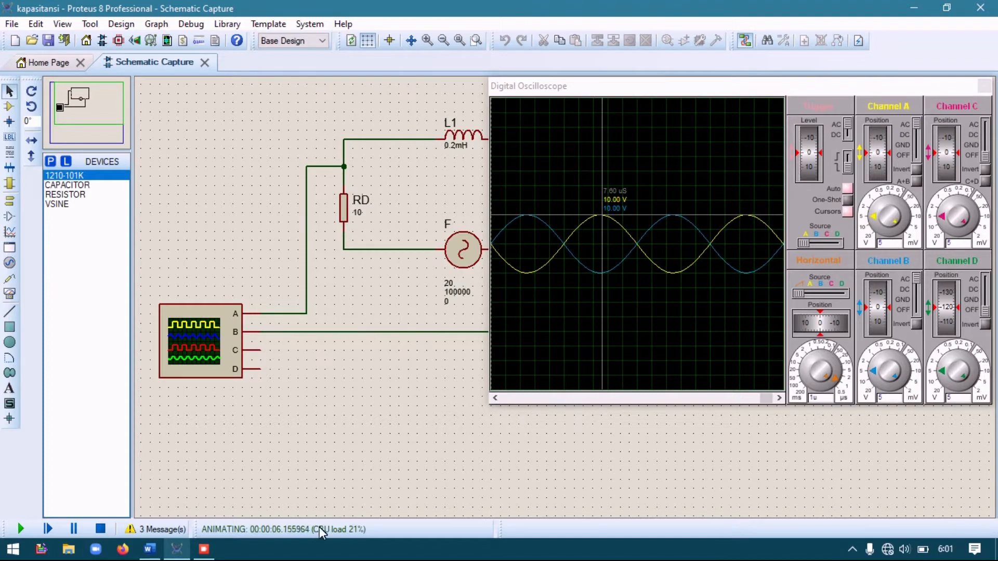
left_click(150, 549)
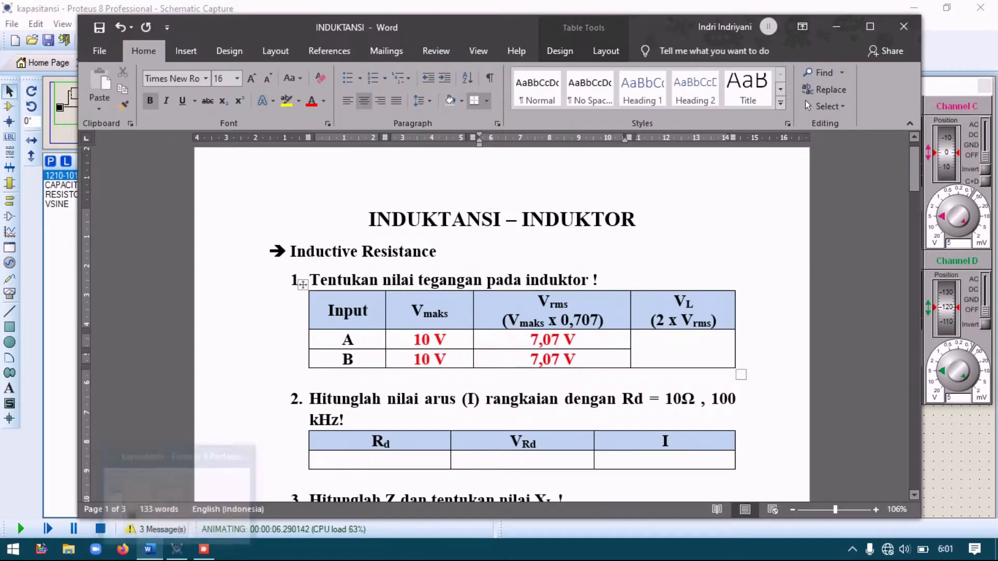
left_click(684, 349)
type("14,14")
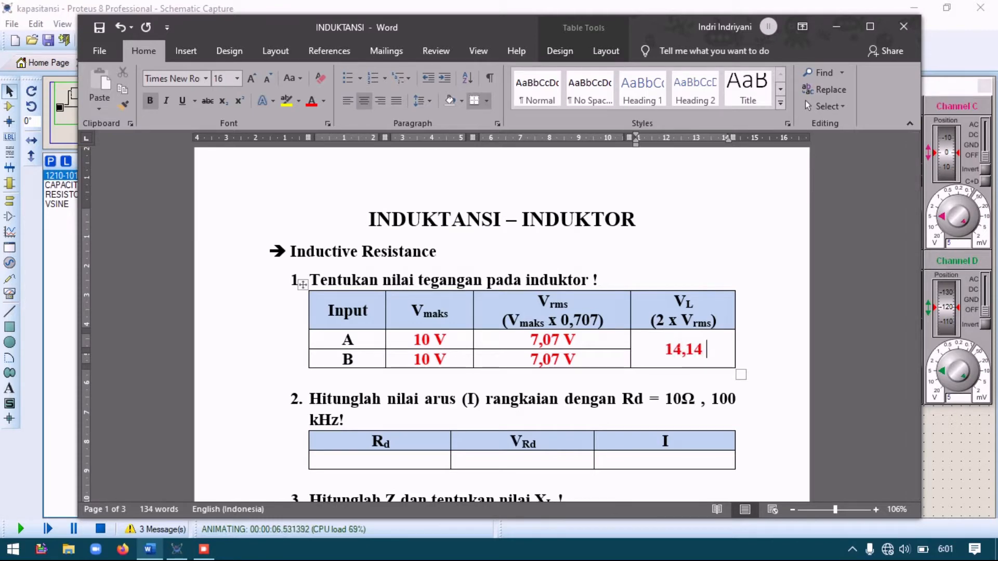
type(" V")
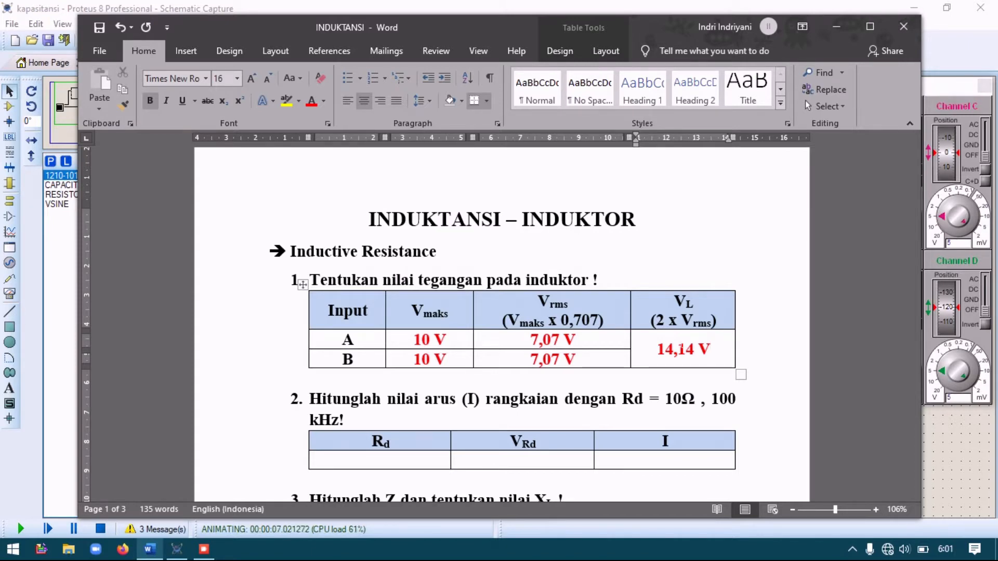
- Switch to Proteus, stop the simulation, and place an AC voltmeter above inductor L1, rotated anti-clockwise
left_click(945, 450)
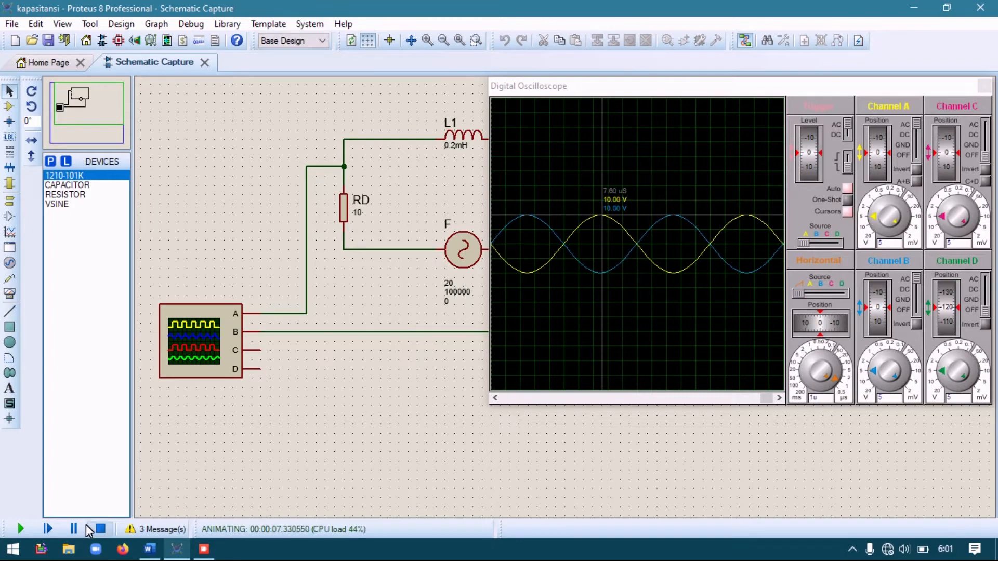
left_click(100, 528)
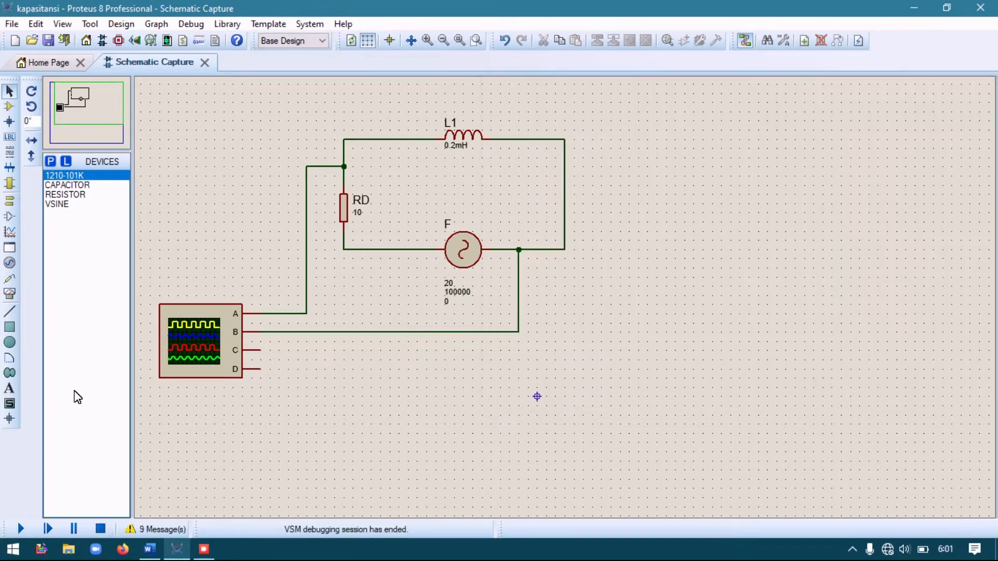
left_click(10, 293)
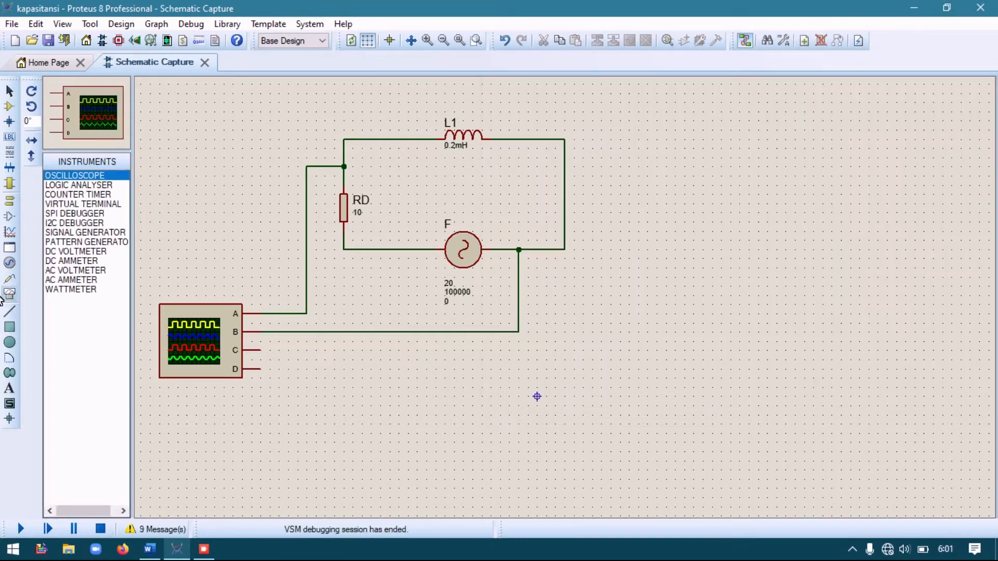
left_click(84, 271)
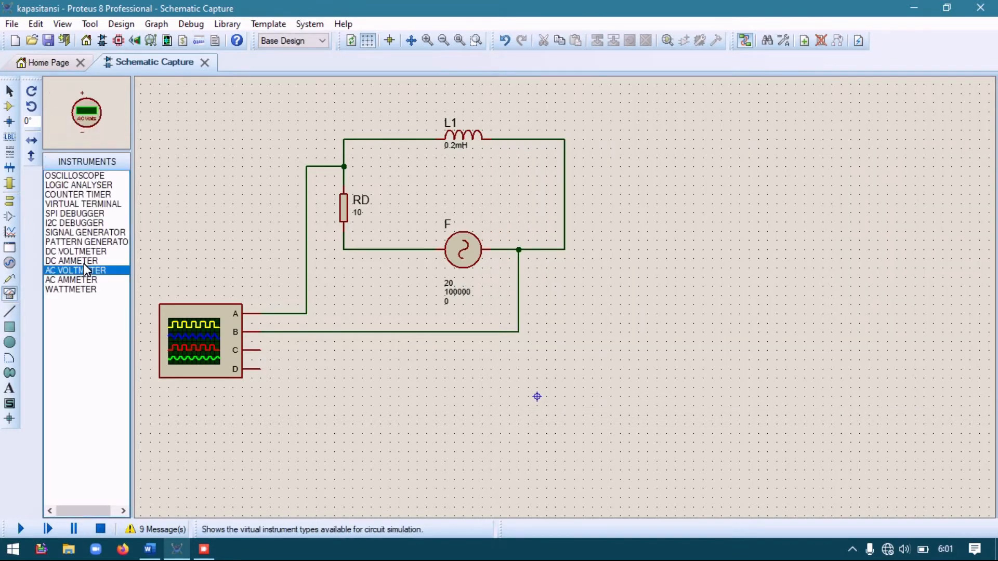
left_click(502, 100)
left_click(463, 97)
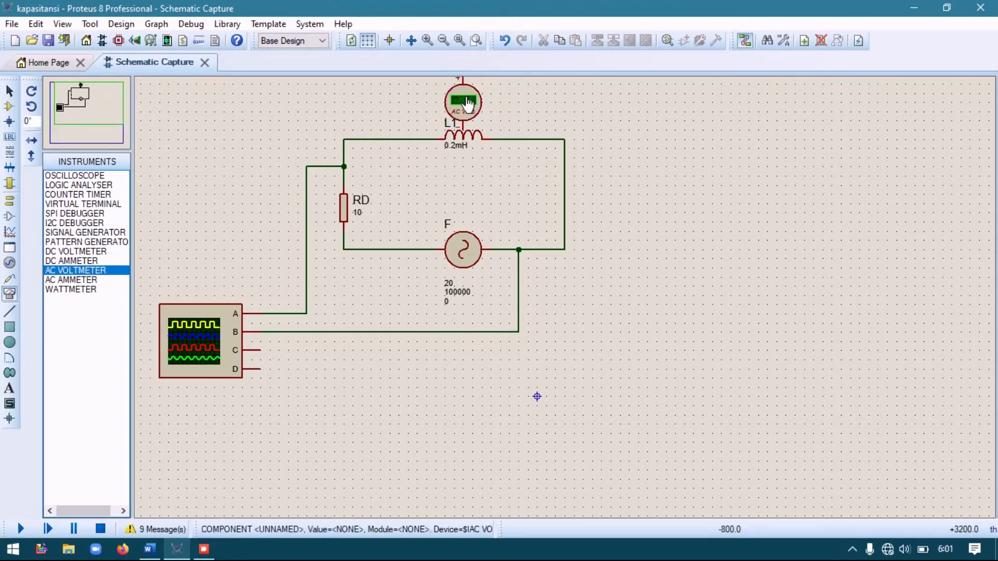
right_click(468, 104)
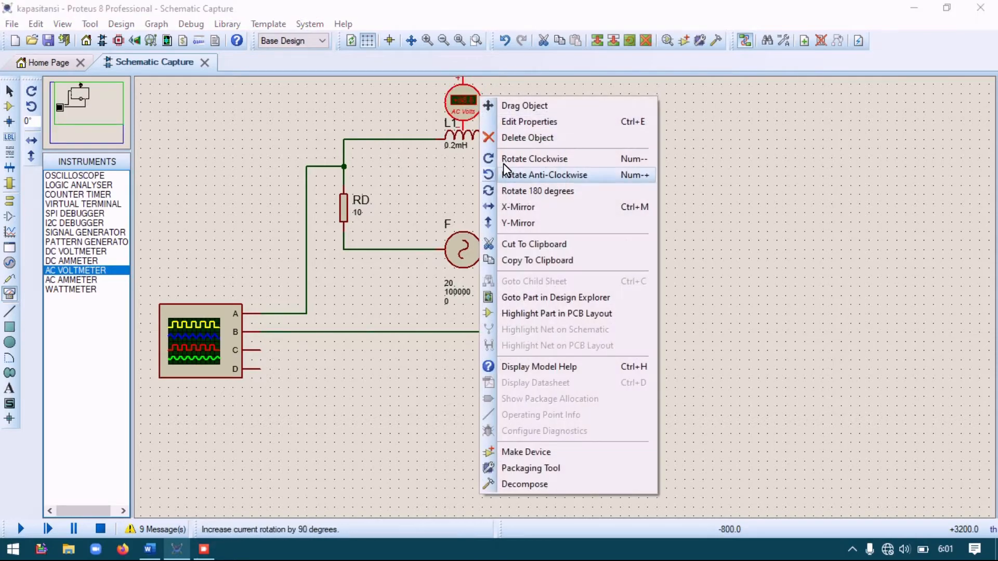
left_click(503, 168)
- Wire the AC voltmeter in parallel with inductor L1 and run the simulation
left_click(437, 102)
left_click(426, 139)
left_click(490, 102)
left_click(509, 139)
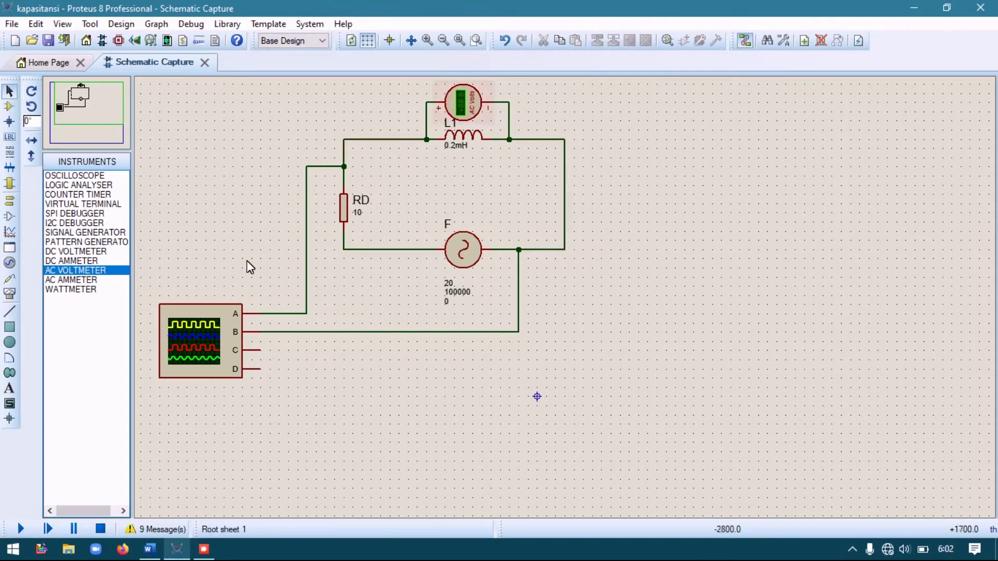
left_click(15, 526)
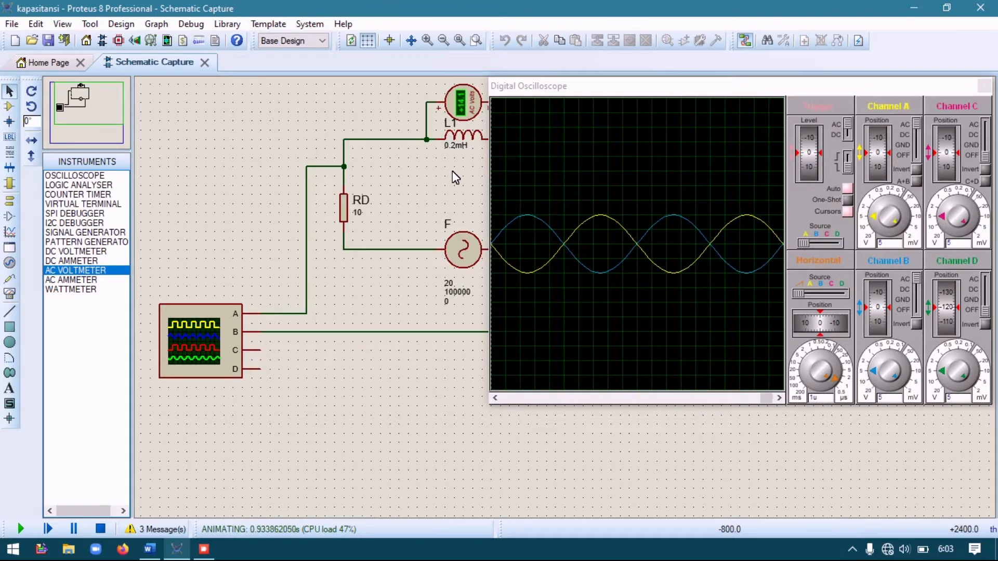
- Switch to the Word worksheet, read question 2 on the circuit current with Rd = 10Ω at 100 kHz, and return to Proteus
left_click(149, 550)
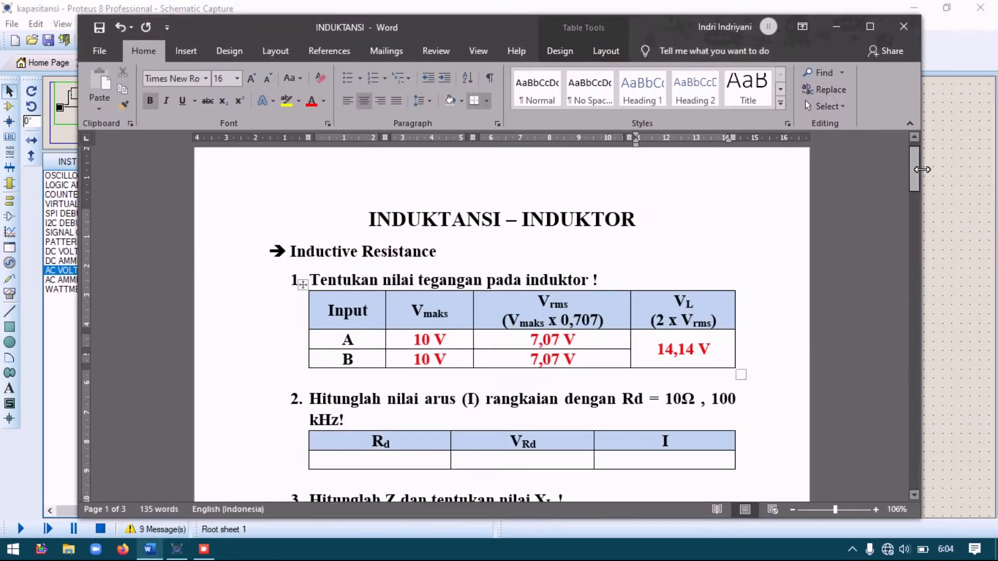
left_click_drag(911, 173, 911, 194)
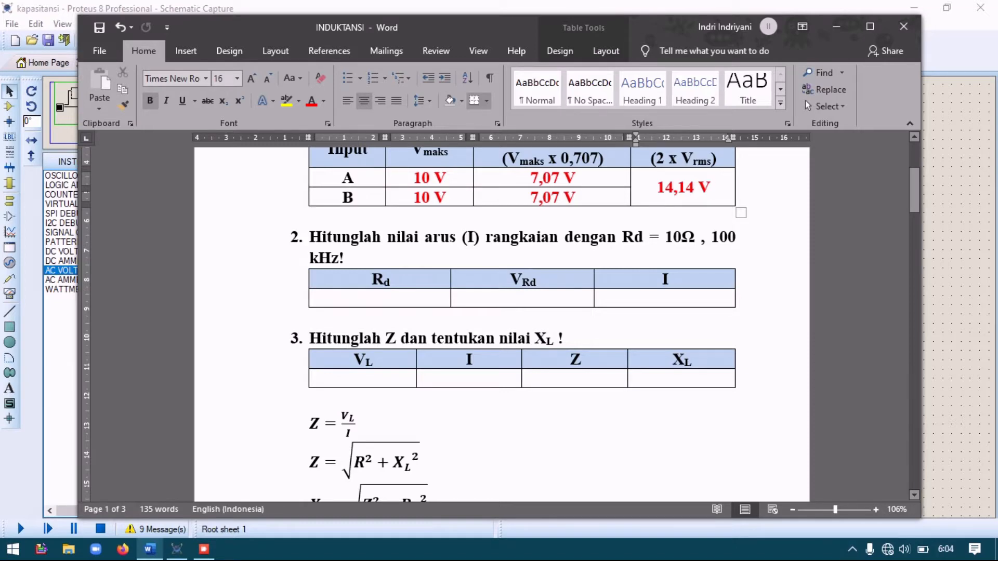
left_click(949, 247)
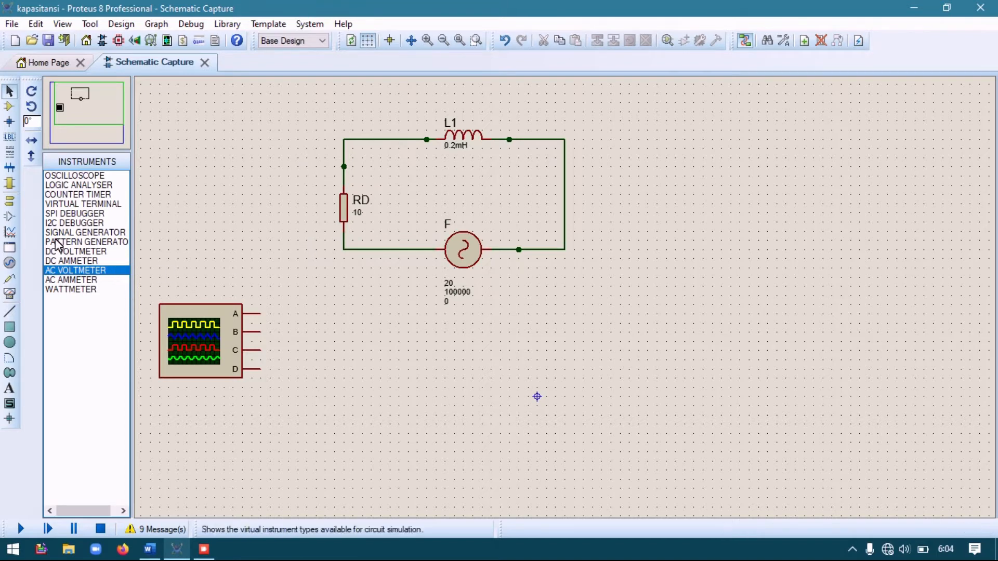
- Place an AC voltmeter beside resistor RD and wire its two terminals across the resistor
left_click(10, 294)
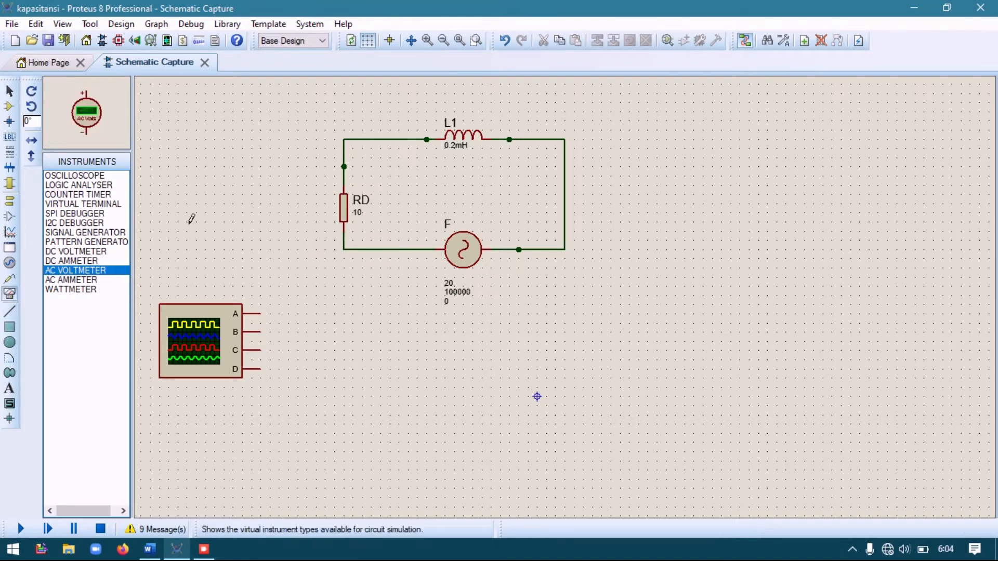
left_click(296, 208)
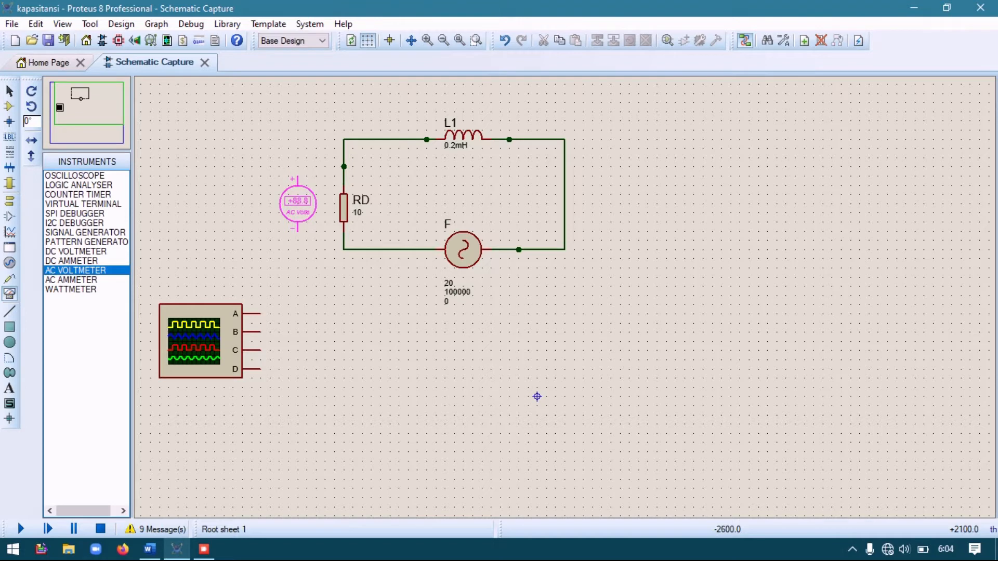
left_click(300, 206)
left_click(300, 178)
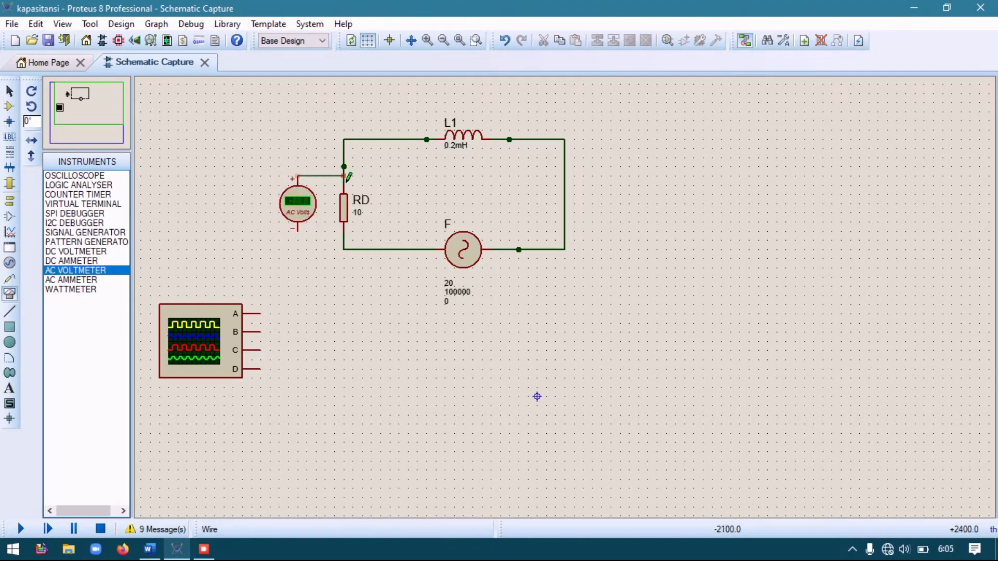
left_click(344, 176)
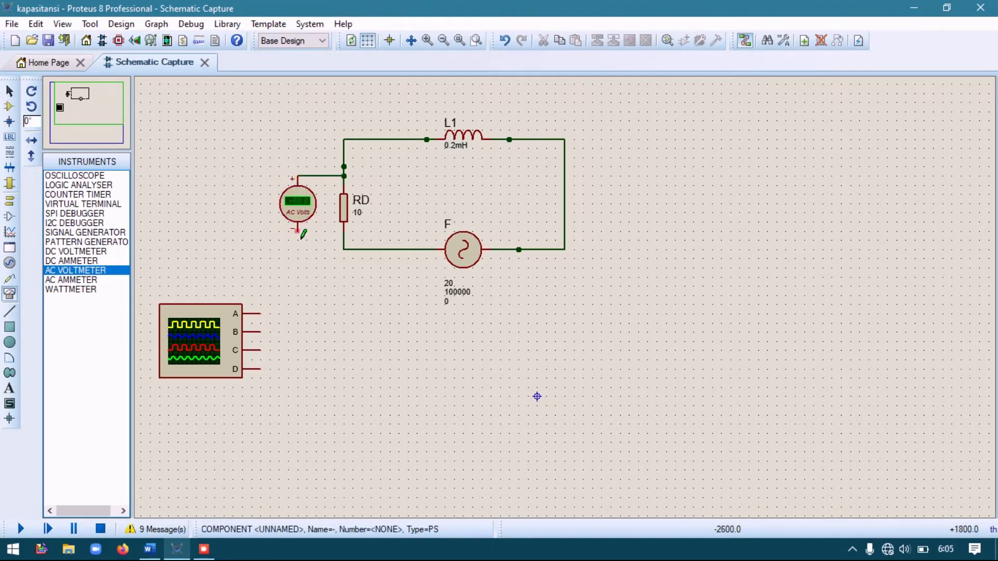
left_click(302, 234)
left_click(344, 231)
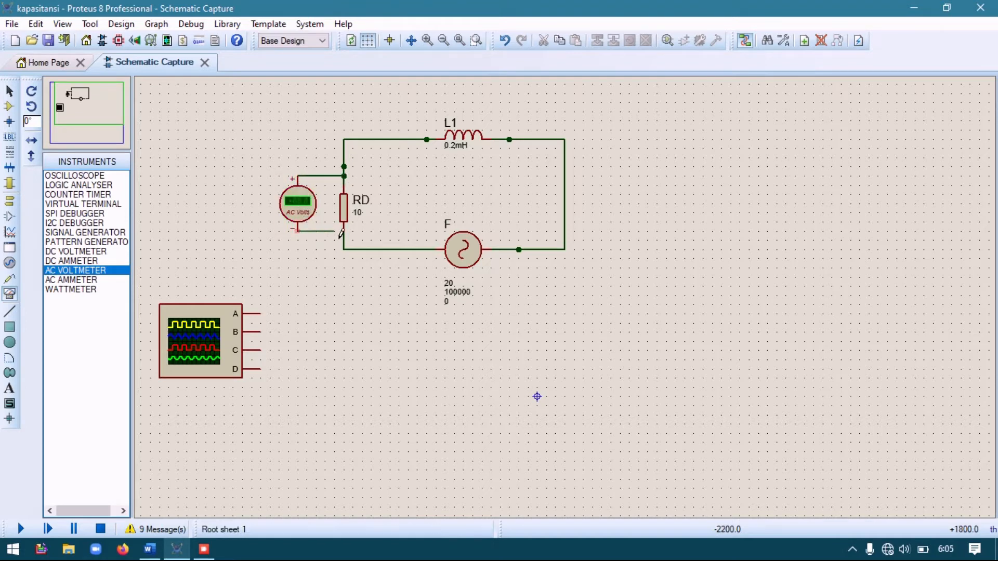
- Run the simulation and move the oscilloscope window clear of the circuit to read the voltage across RD
left_click(14, 524)
left_click_drag(667, 84, 725, 323)
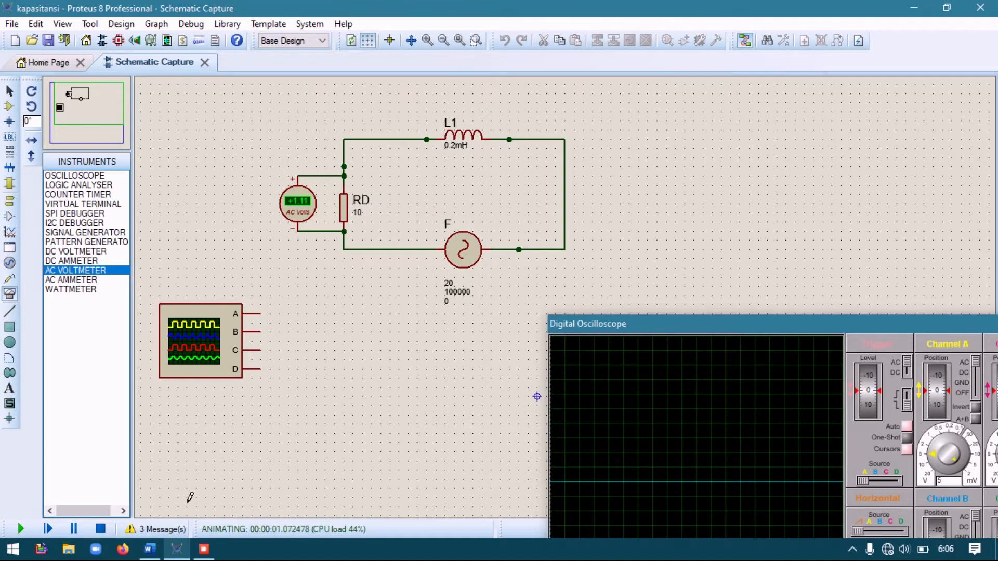
- Switch to the Word worksheet and fill question 2's table with 10 Ohm for Rd and 1,11 V for VRd
left_click(150, 549)
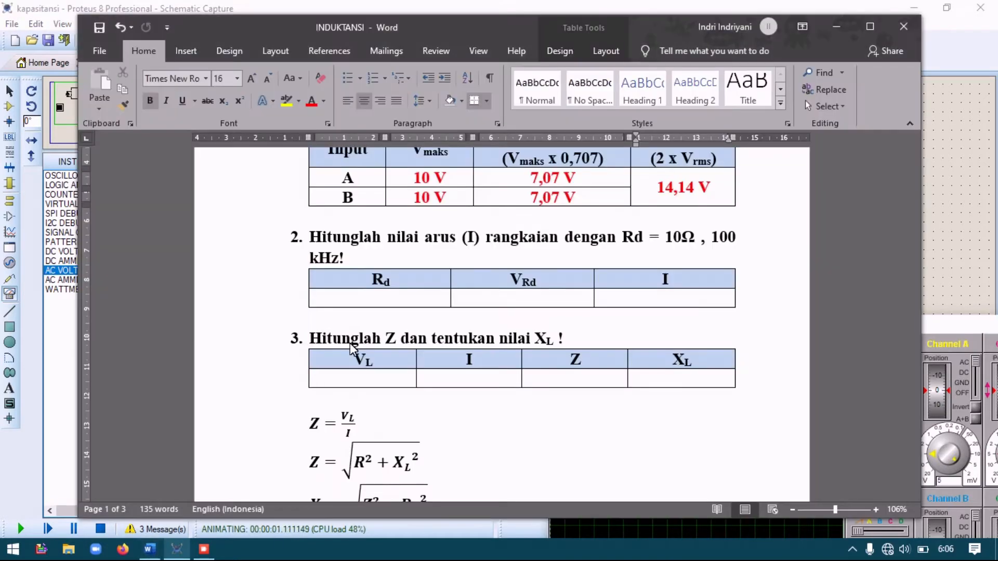
left_click(523, 298)
type("1")
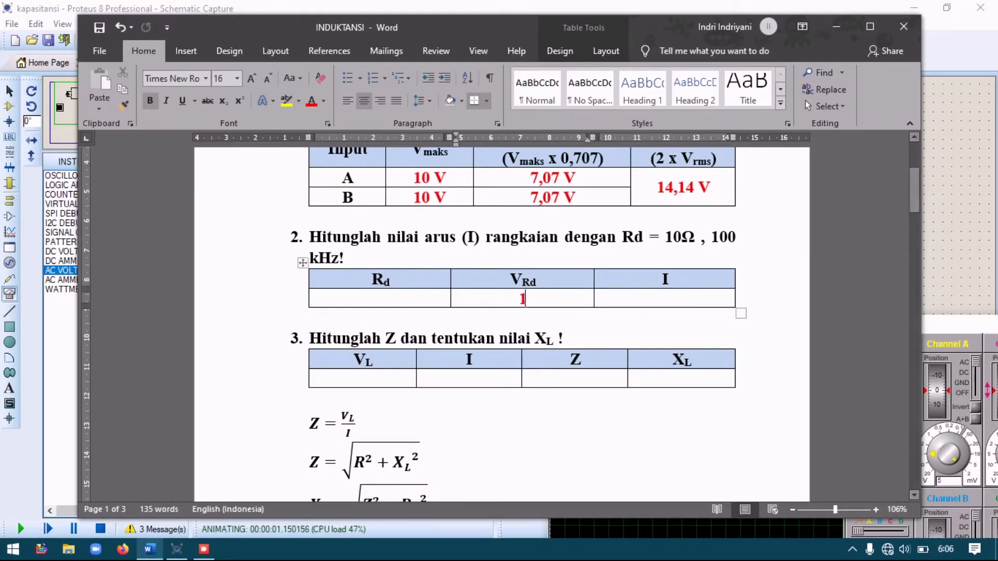
type(".11")
key("ctrl+l")
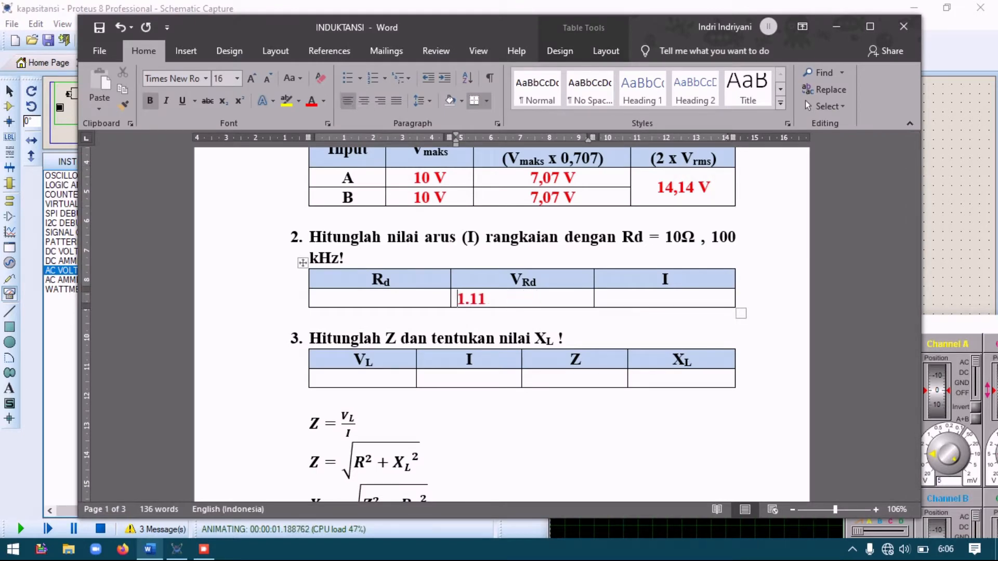
key("ctrl+e")
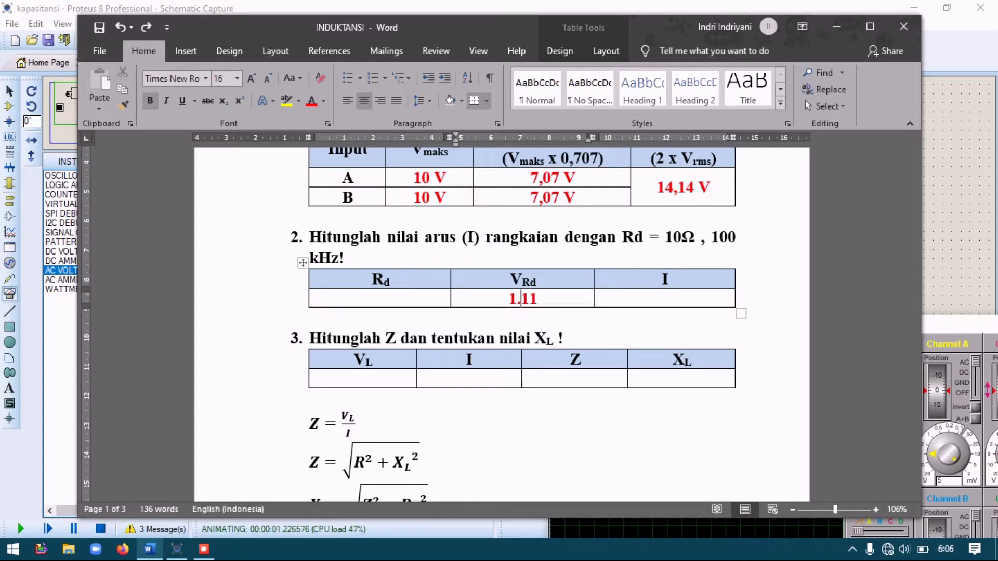
key("BackSpace")
key("BackSpace")
key("BackSpace")
type("1,11 V")
key("shift+Tab")
type("10 Ohm")
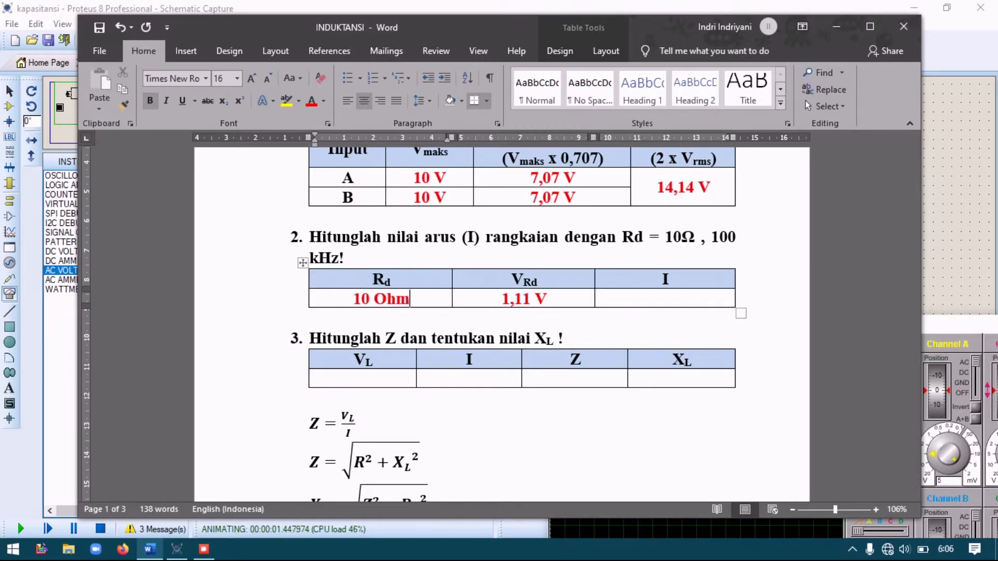
- Enter 0,11 A as the current I in question 2's table and return to the Proteus schematic
left_click(673, 278)
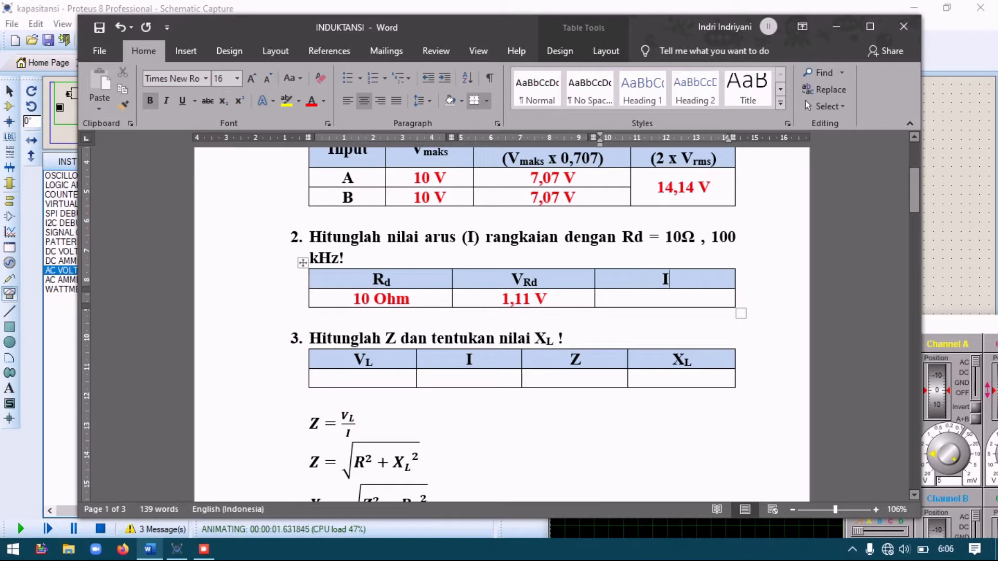
type("0")
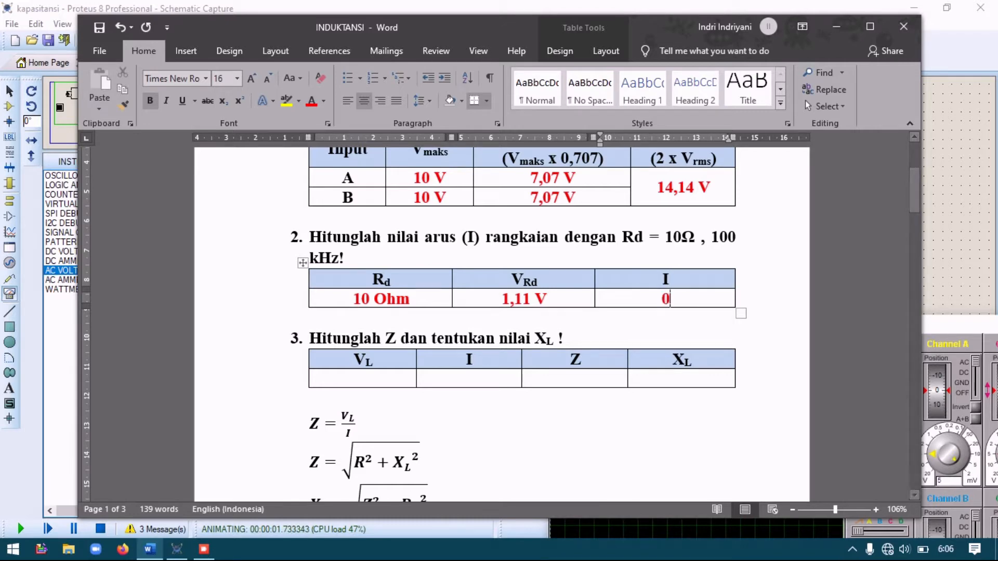
type(",11 A")
left_click_drag(912, 176, 907, 193)
left_click(925, 192)
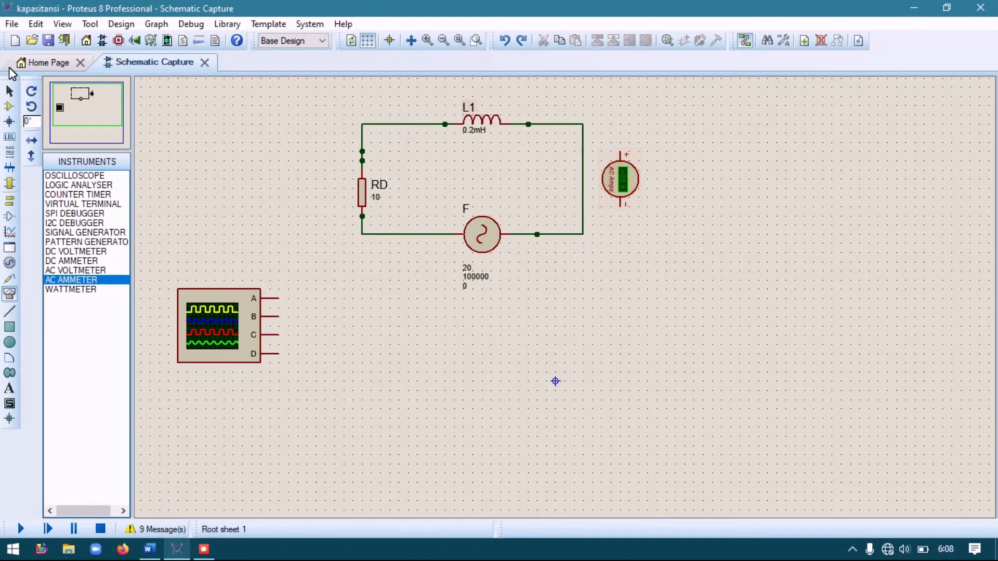
- Delete the wire joining L1 and source F, and move the AC ammeter into the gap
left_click(9, 91)
left_click(583, 157)
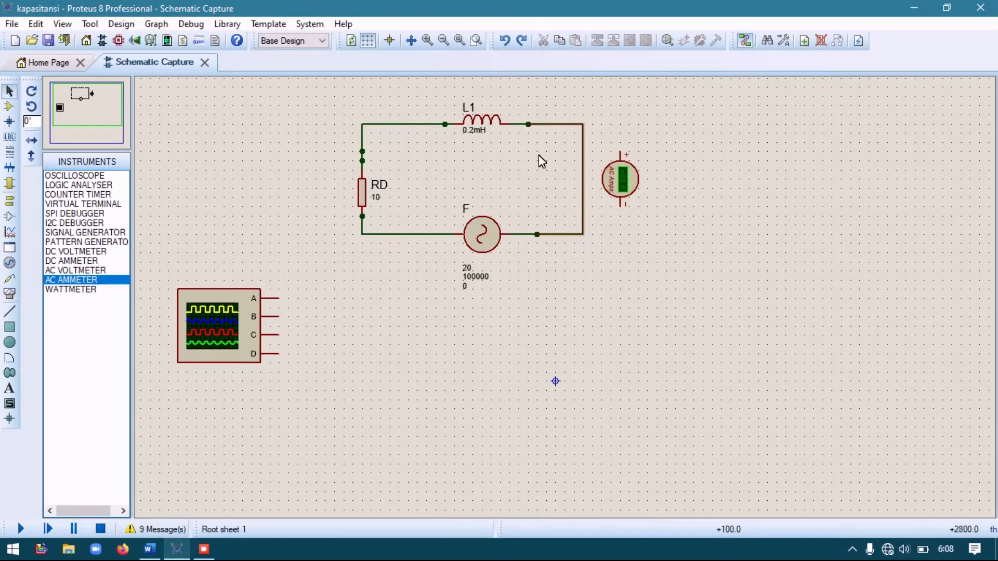
key("Delete")
left_click(620, 179)
left_click_drag(621, 178, 575, 178)
- Wire the AC ammeter in series between L1 and source F, run the simulation and move the oscilloscope window clear of the circuit
left_click(543, 124)
left_click(575, 153)
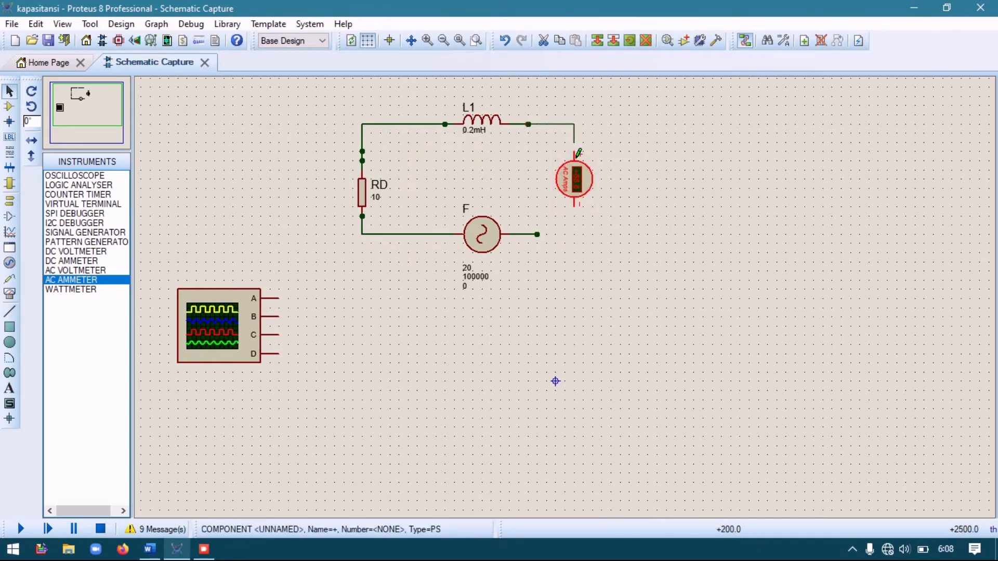
left_click(538, 235)
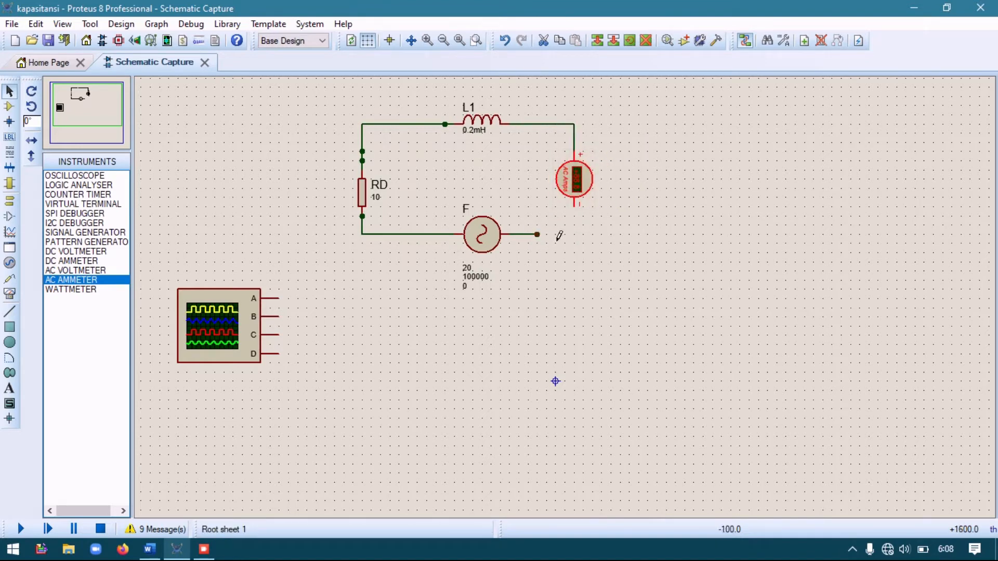
left_click(574, 206)
left_click(620, 172)
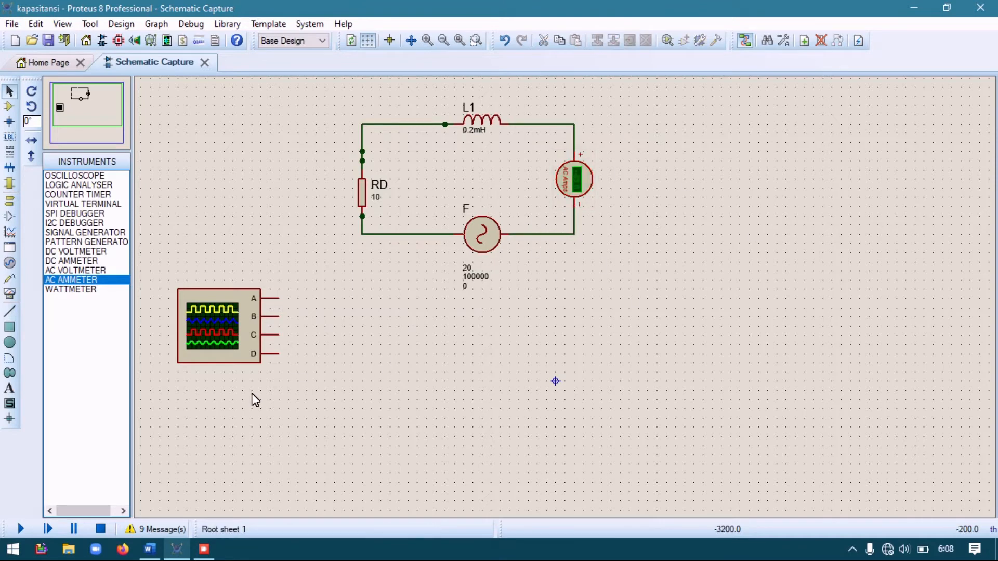
left_click(15, 527)
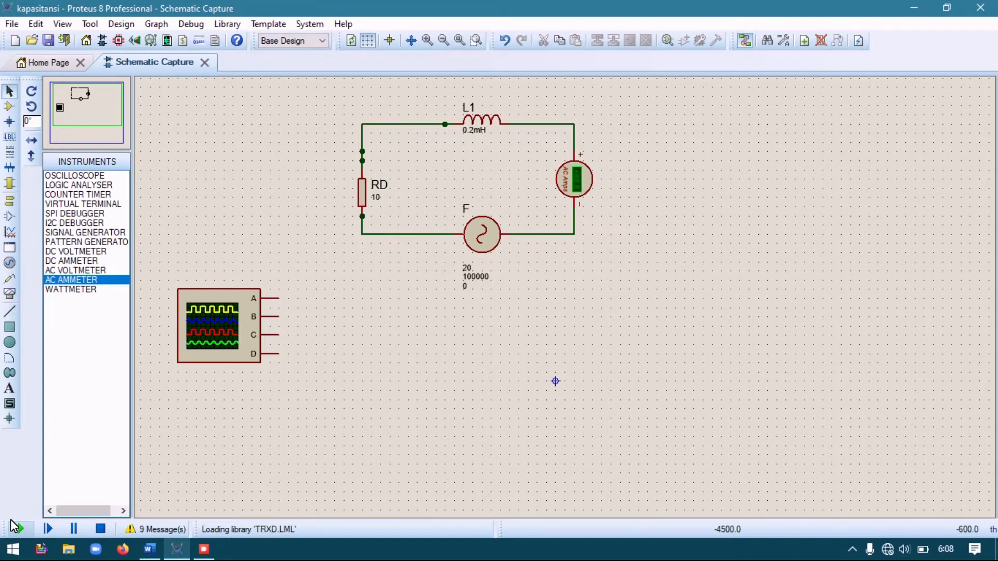
left_click_drag(656, 217, 673, 255)
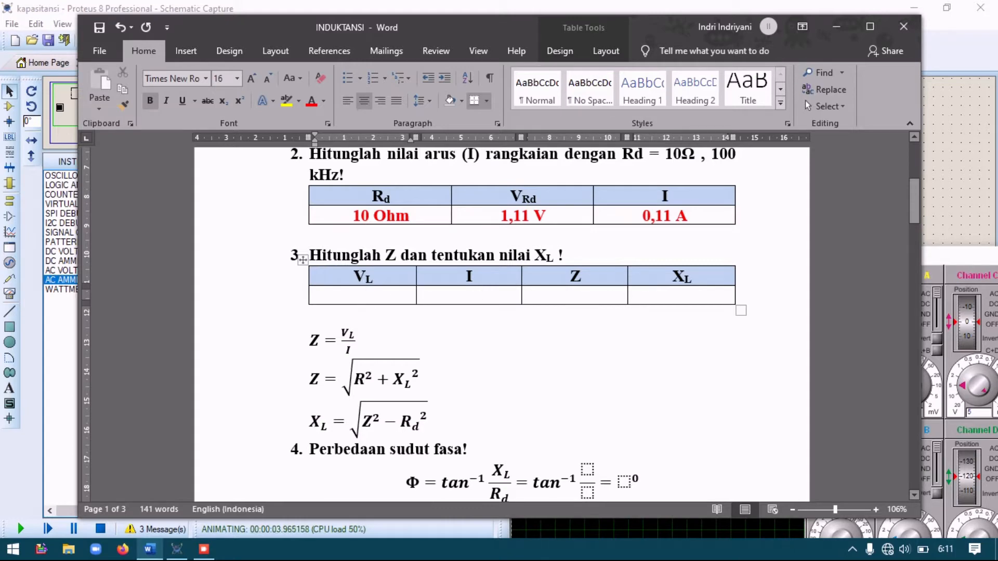
- In the Word worksheet, enter 14,14 V for VL and 0,11 A for I in question 3's table
type("14,1")
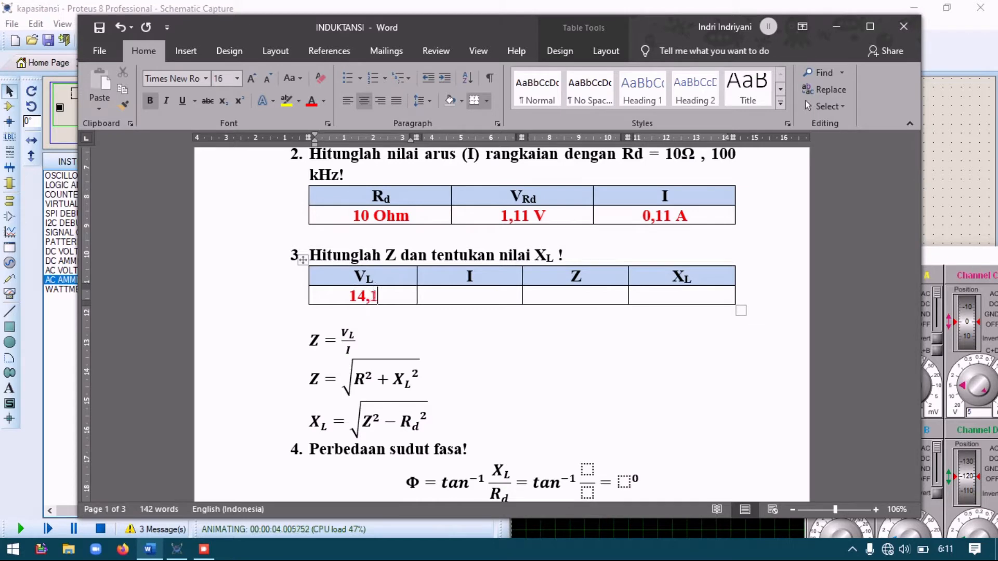
type("4 V")
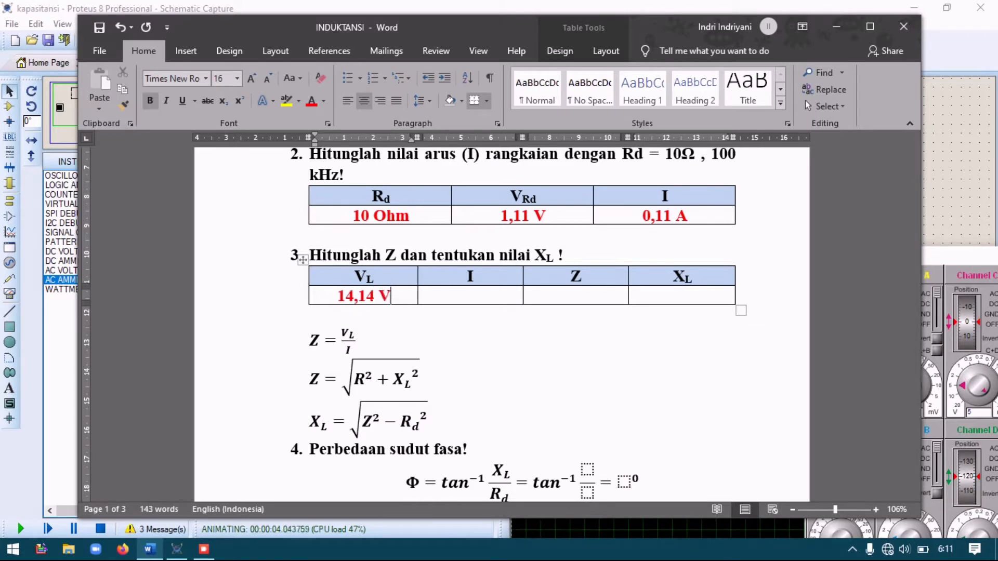
key("Tab")
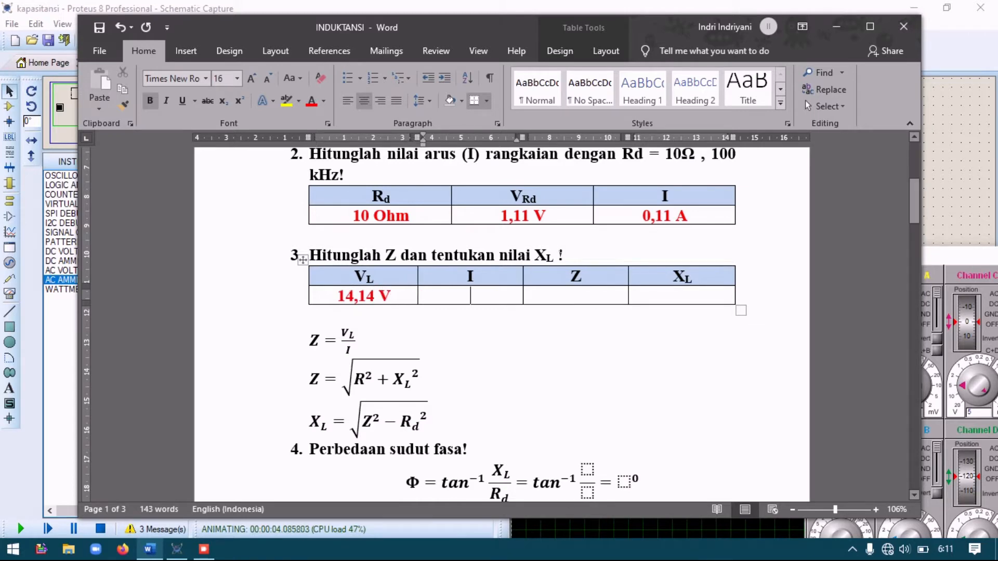
type("0,11 A")
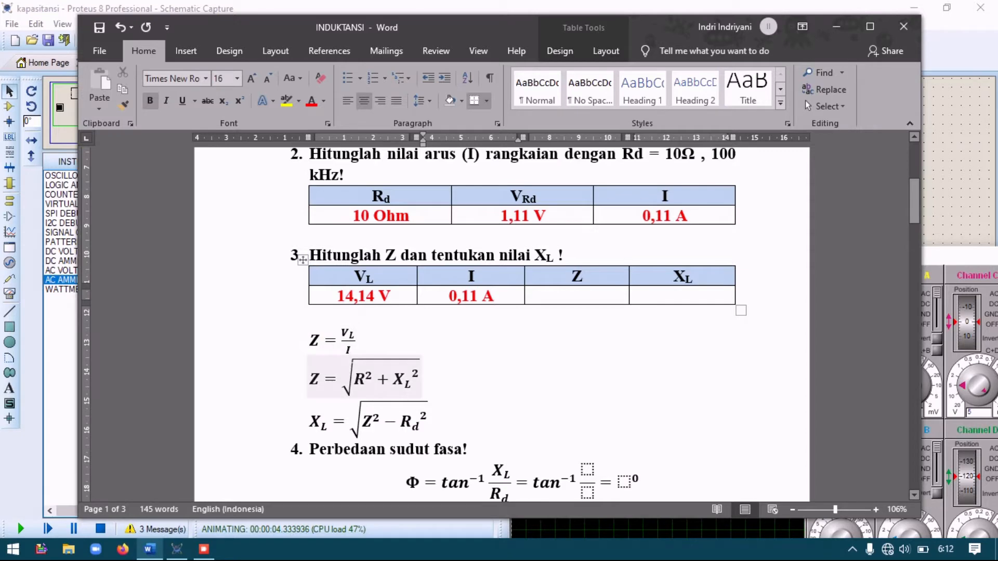
- Complete question 3's table with 128,5 Ohm for Z and 128,1 Ohm for XL
key("Tab")
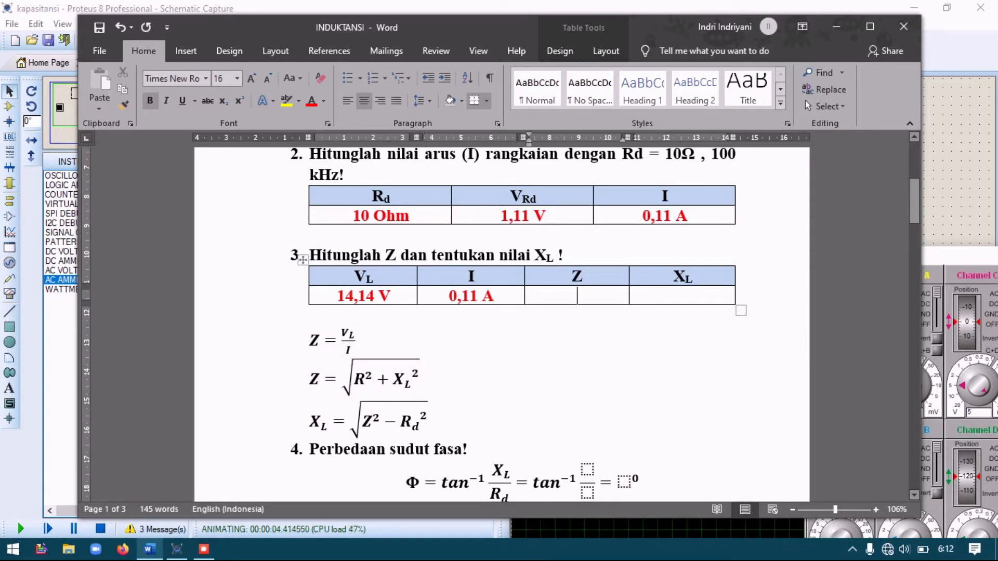
type("128,5 Ohm")
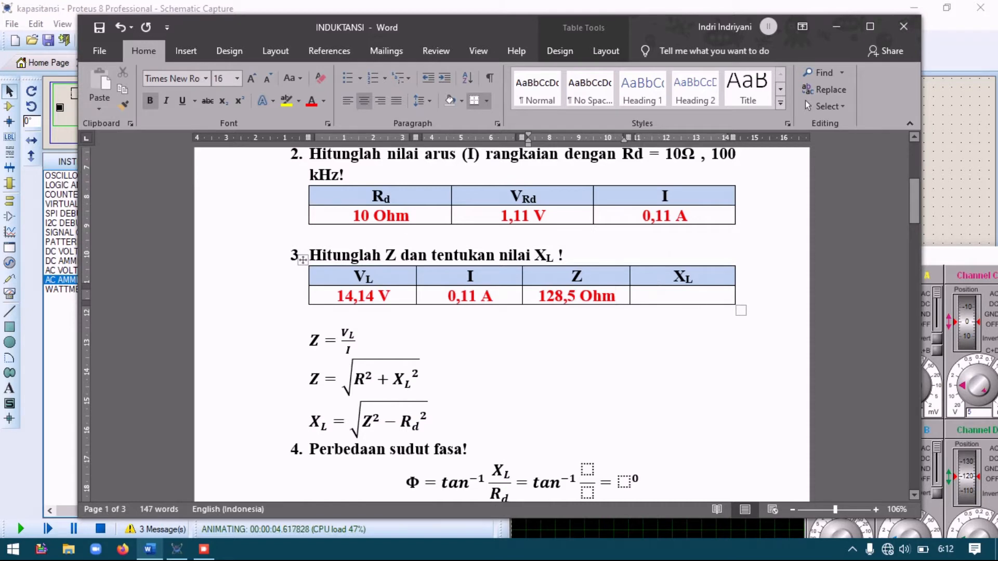
left_click(683, 296)
type("128")
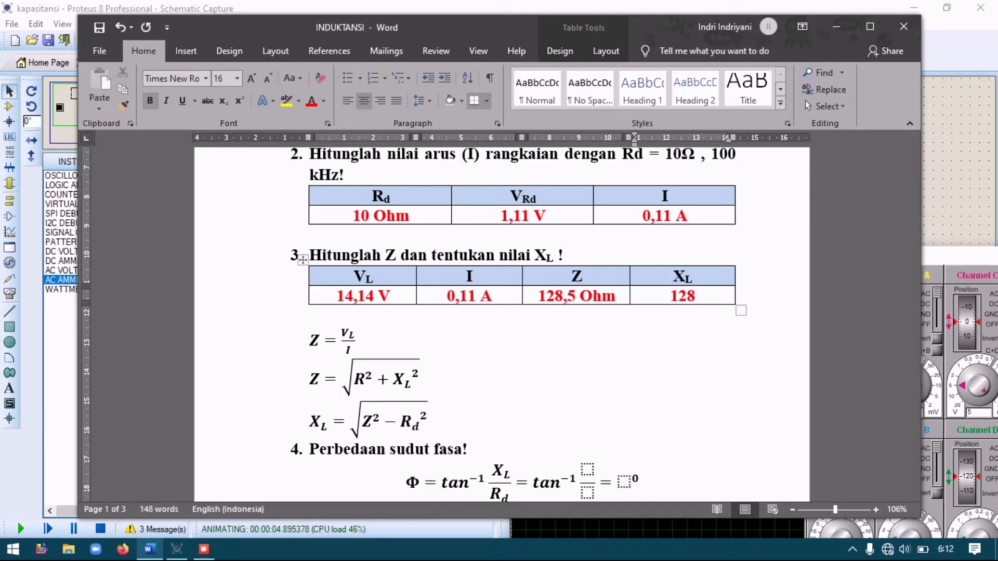
type(",1 Ohm")
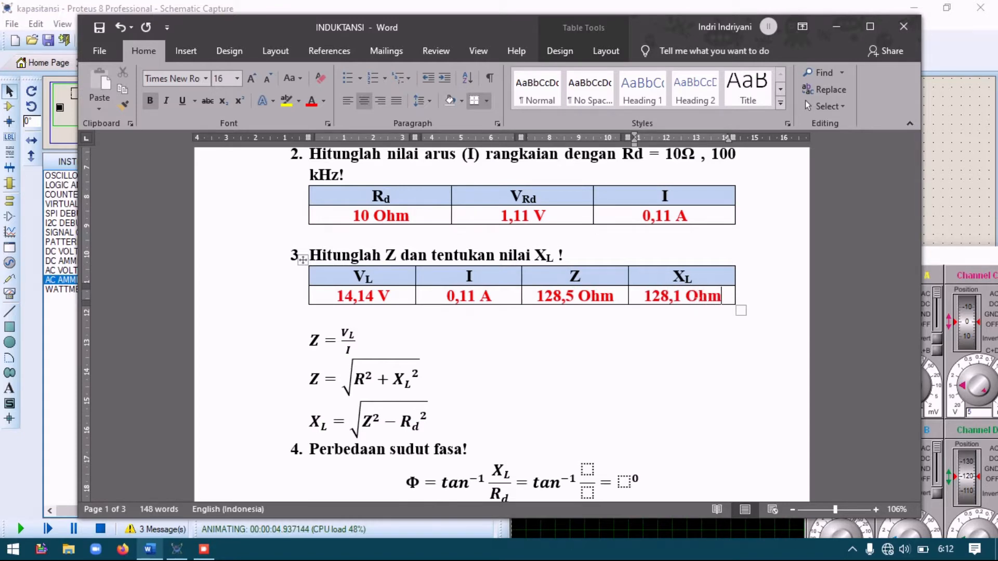
- Fill the arctangent fraction in question 4's phase-angle equation with 128,1 over 10
scroll(837, 237, "down", 3)
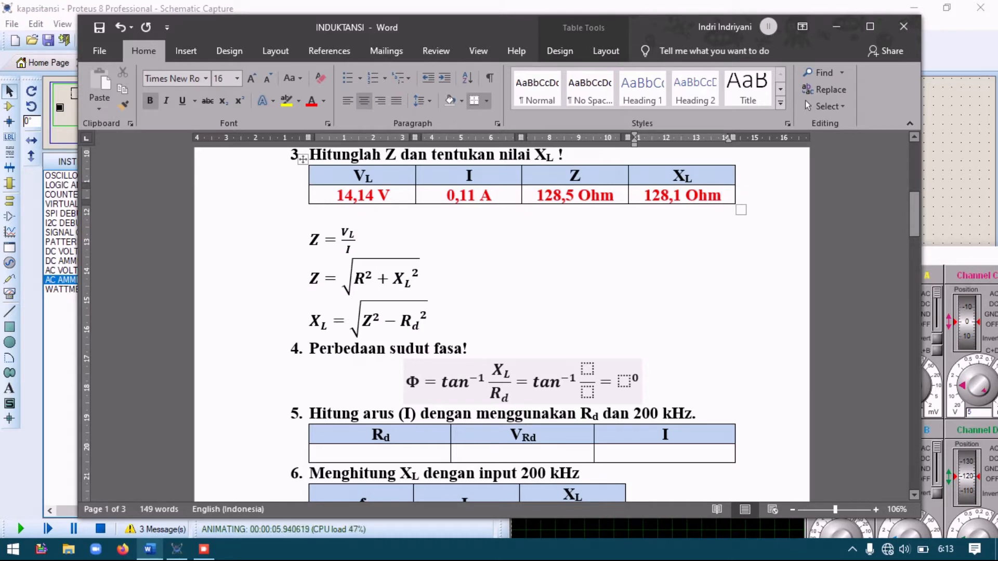
left_click(588, 369)
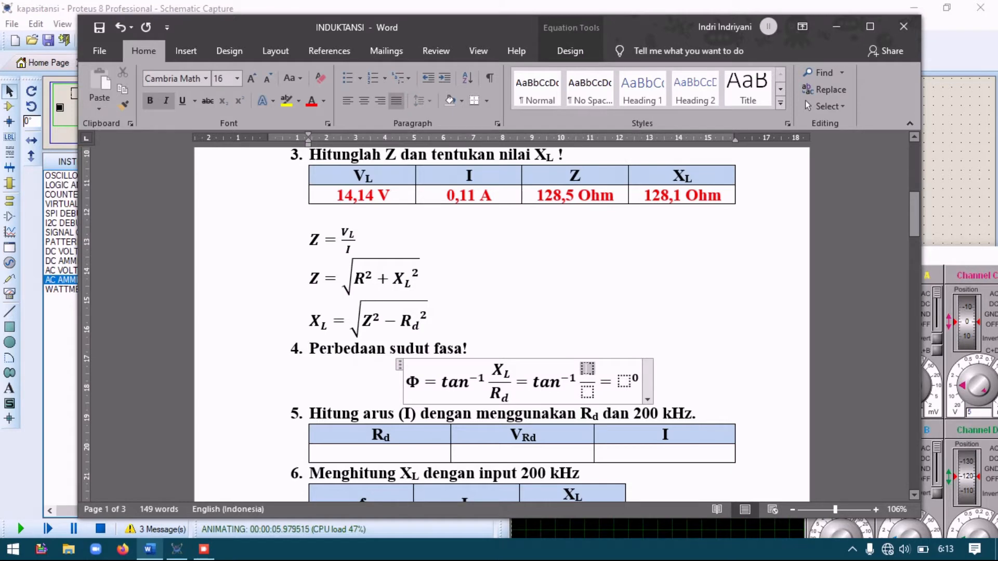
type("128")
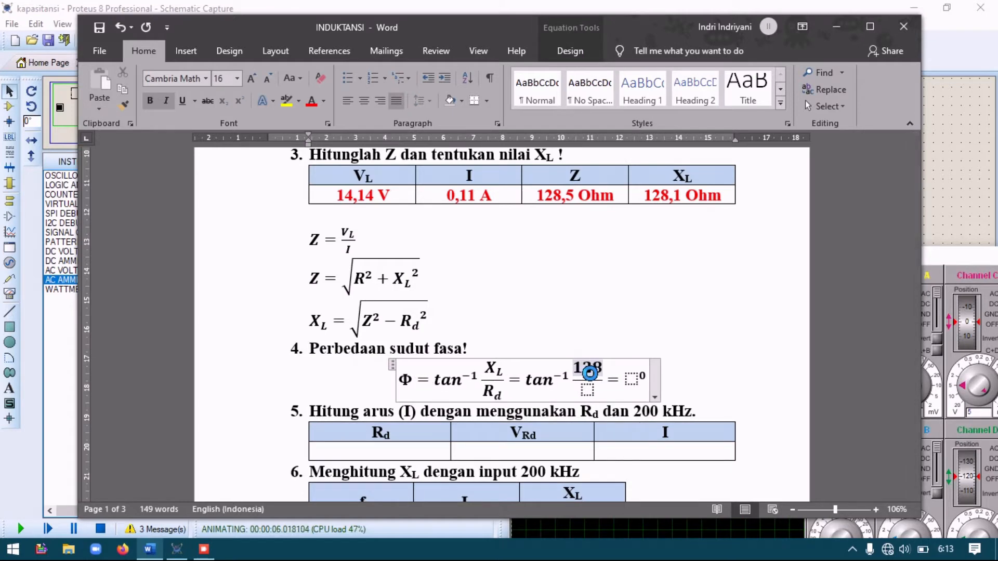
type(", 1")
left_click(587, 390)
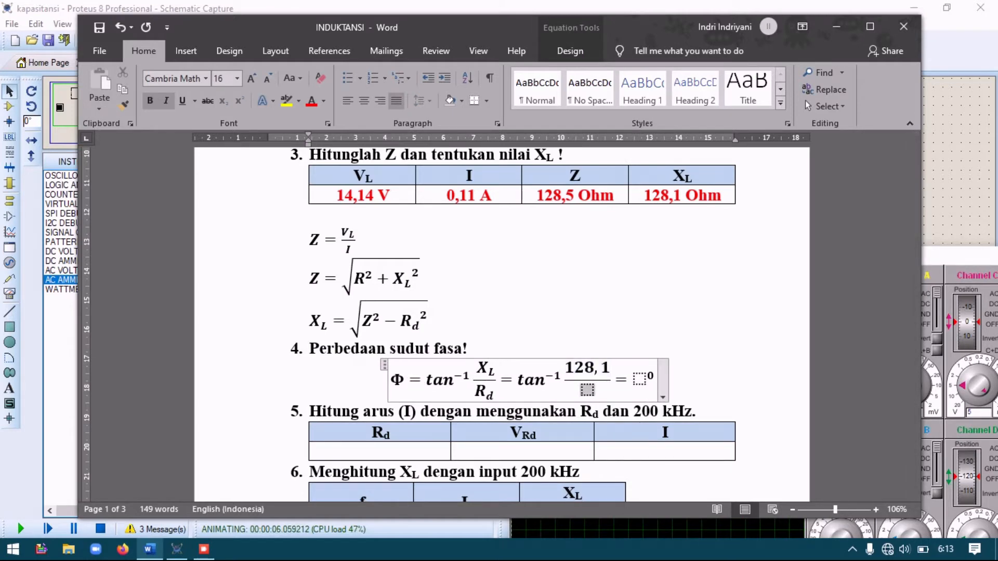
type("10")
- Enter 85,54 degrees as the result of question 4's phase-angle equation and leave the equation
key("Right")
key("Right")
key("Right")
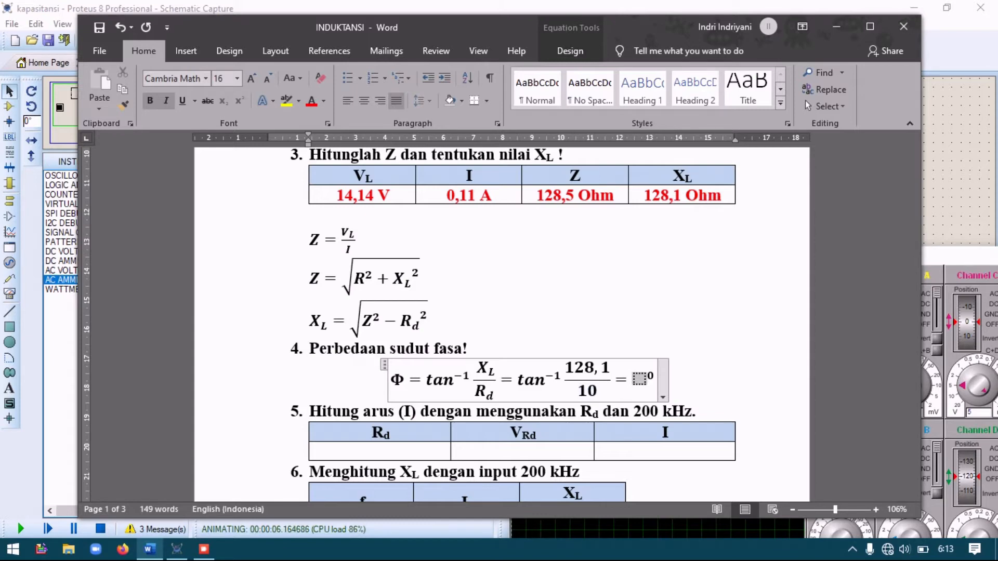
type("85,")
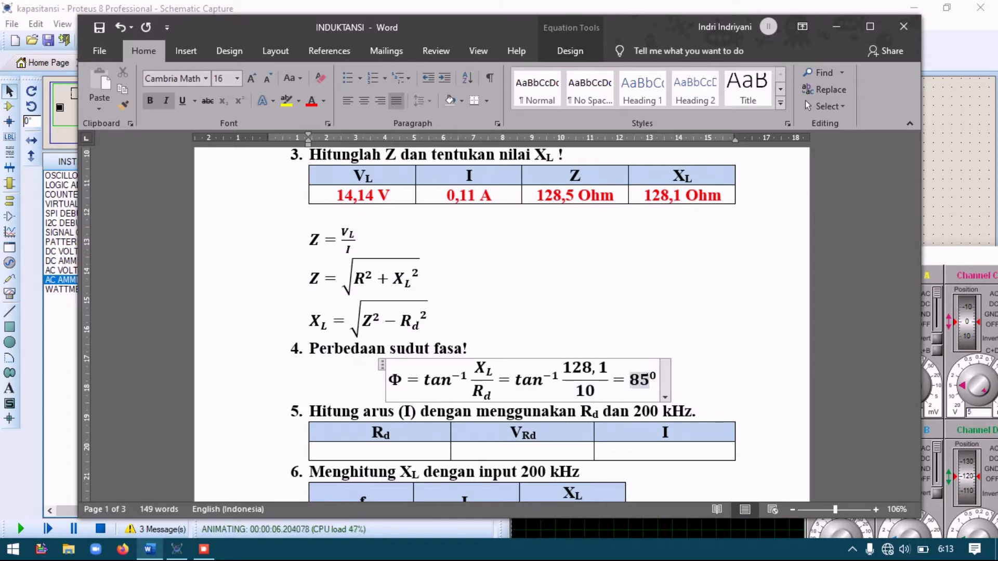
type("54")
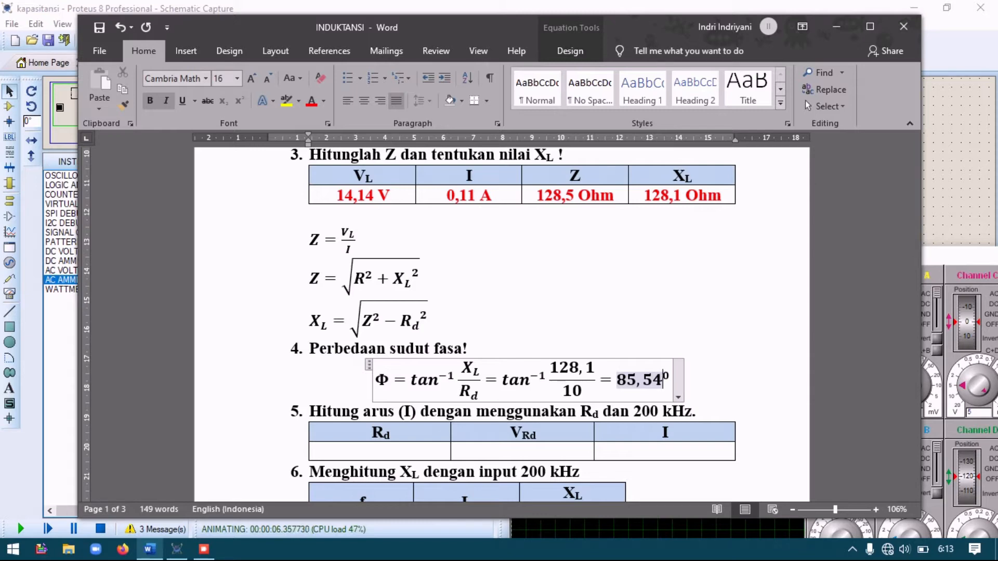
left_click(698, 411)
- Read questions 5 and 6 on the 200 kHz input, review the filled tables above, and return to Proteus
scroll(698, 412, "down", 3)
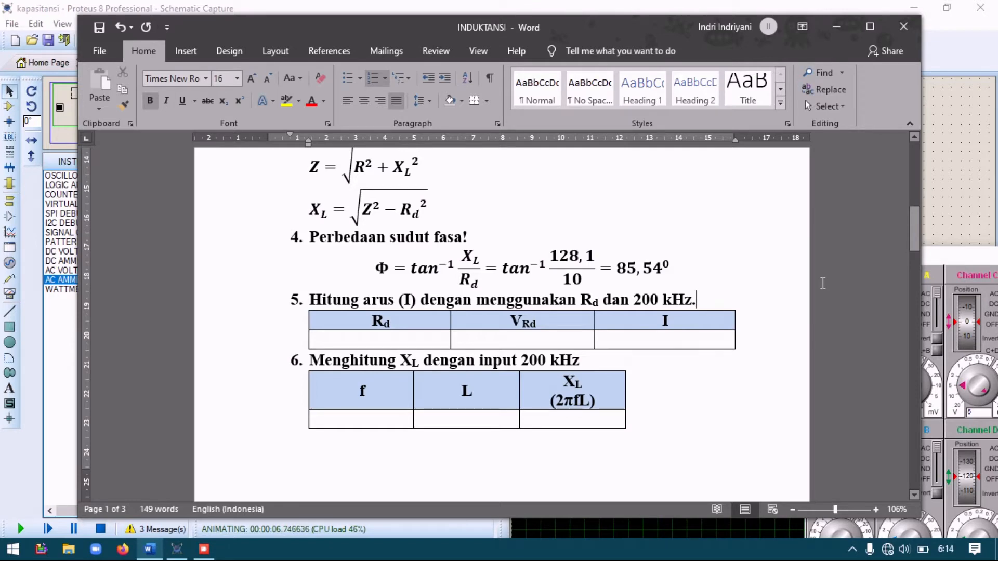
left_click_drag(909, 217, 904, 171)
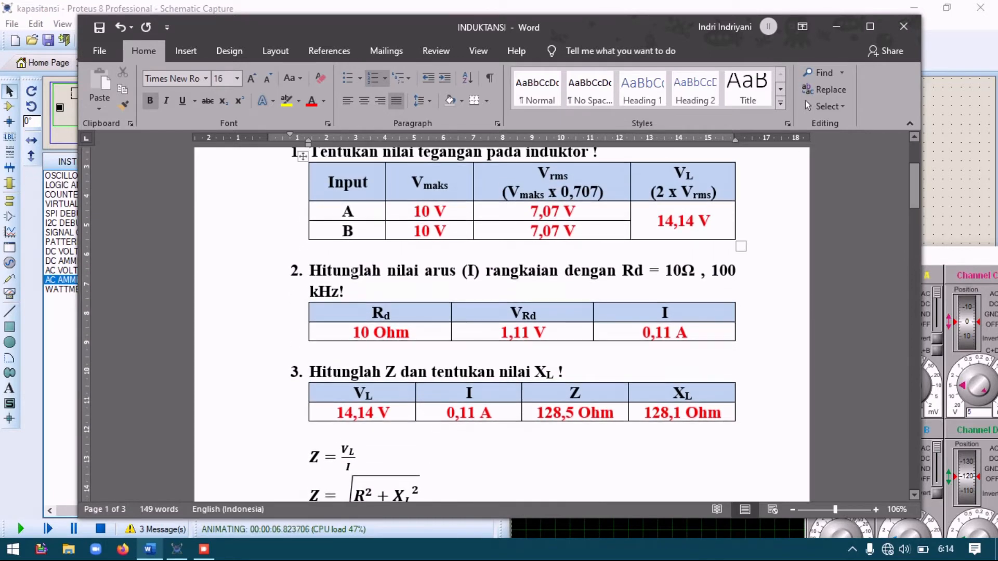
left_click_drag(903, 180, 889, 238)
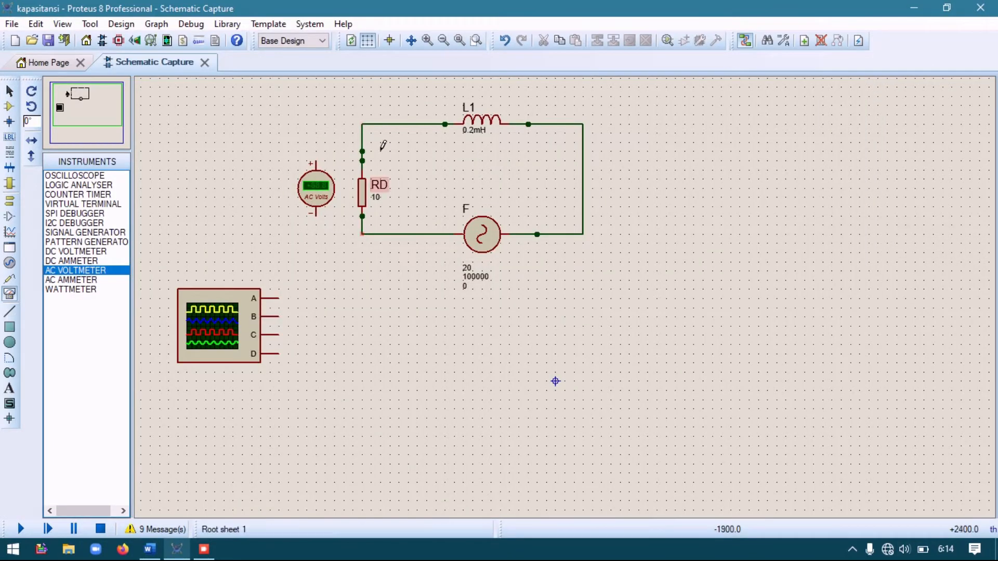
key("Escape")
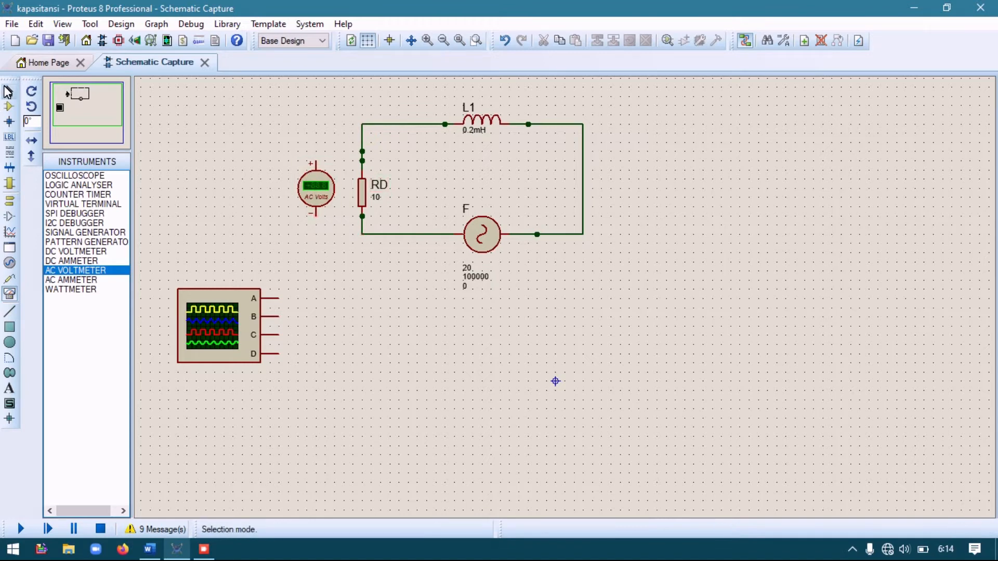
double_click(482, 279)
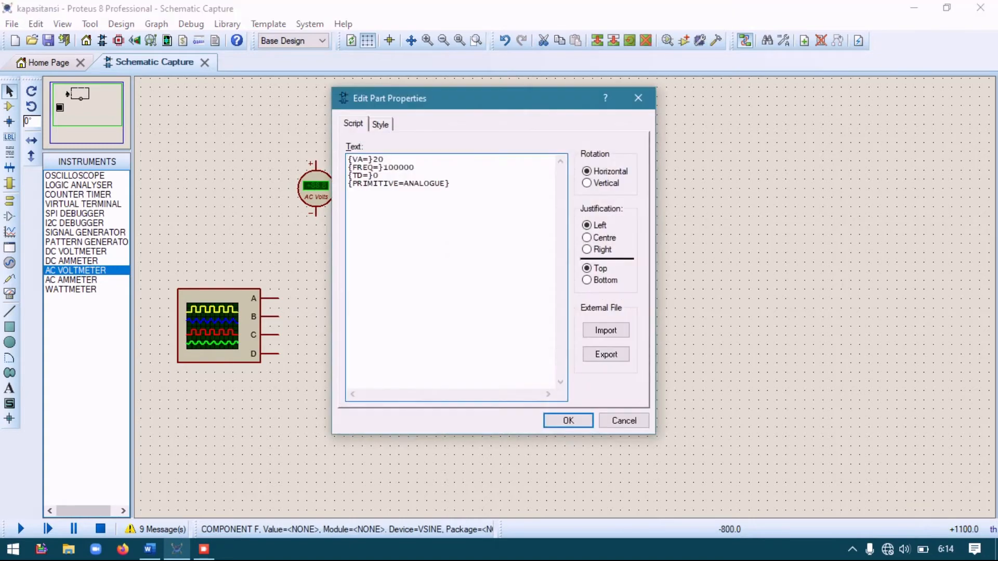
left_click(638, 98)
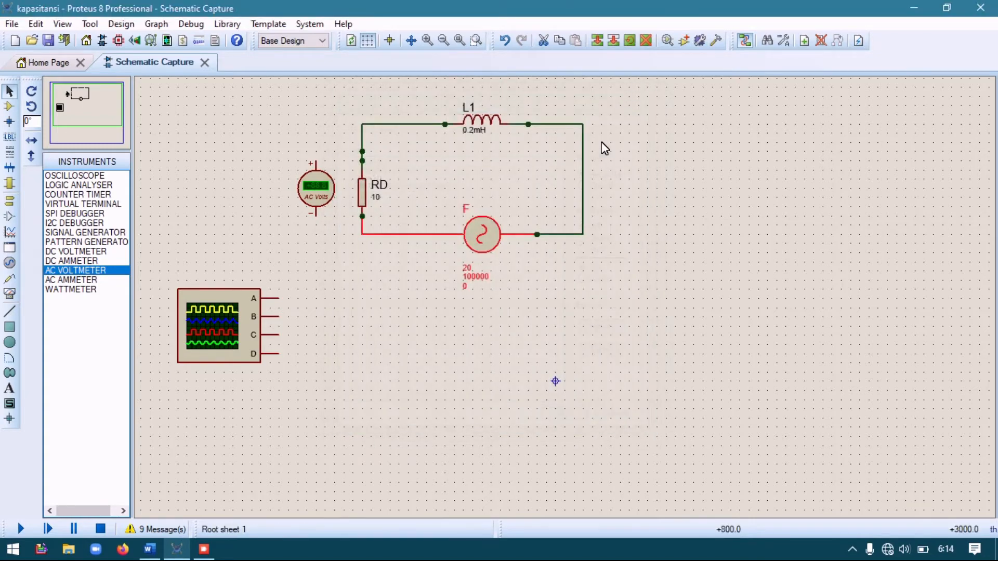
- Set the frequency of the sine source F to 200000 Hz
double_click(483, 242)
left_click(438, 241)
left_click(415, 241)
key("BackSpace")
type("200000")
key("Return")
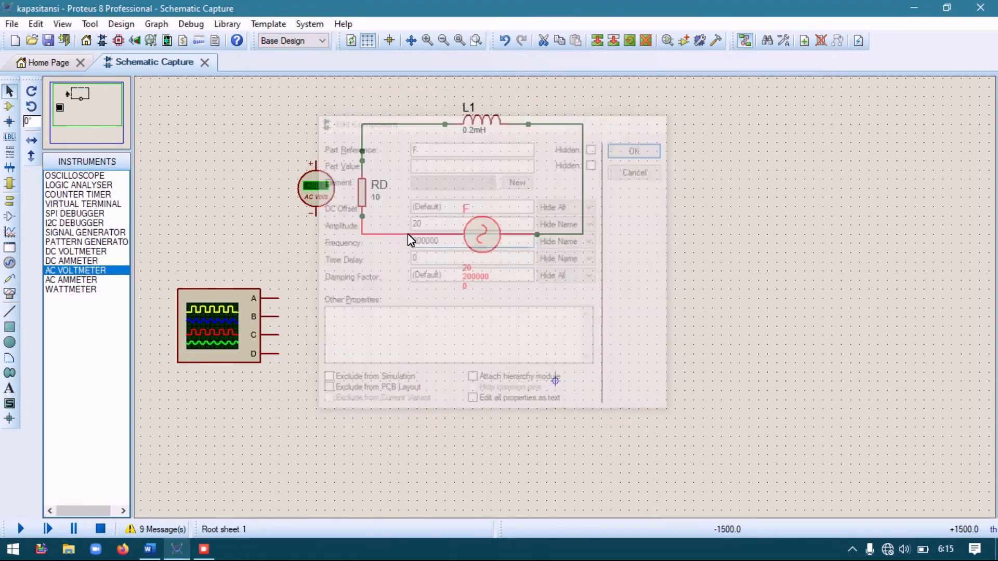
left_click(404, 285)
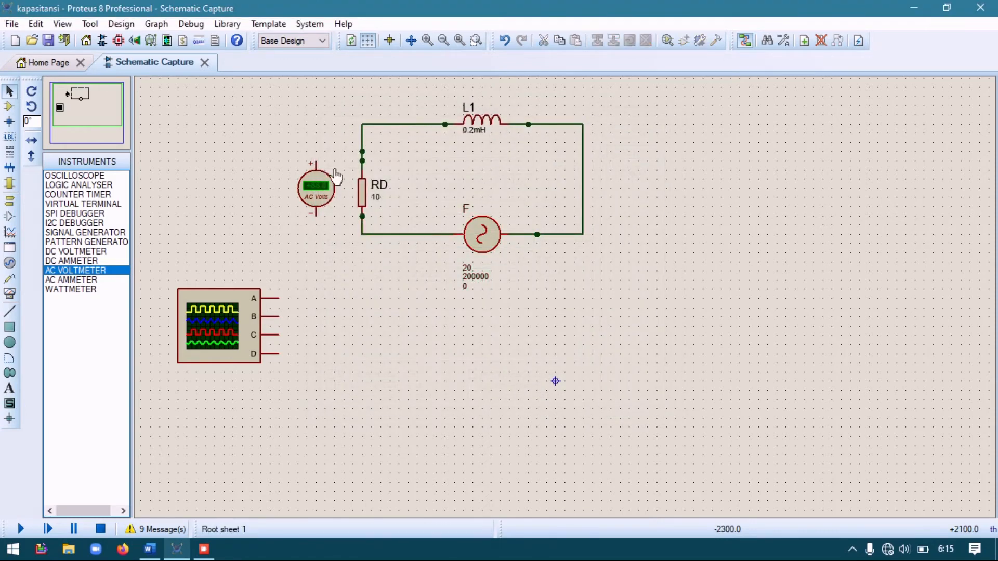
- Wire the AC voltmeter in parallel across resistor RD and run the simulation to measure its voltage
left_click(315, 162)
left_click(364, 160)
left_click(315, 215)
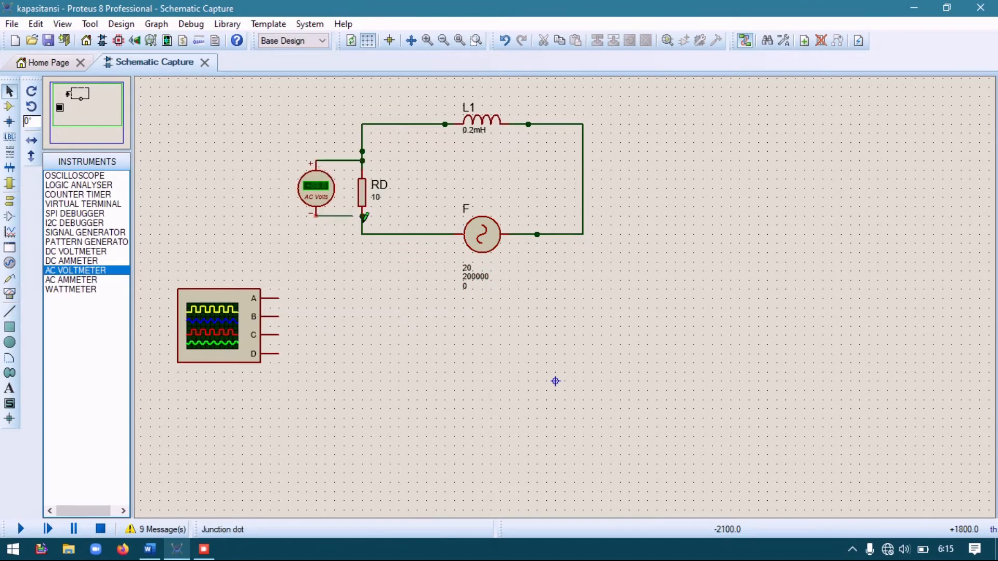
left_click(362, 215)
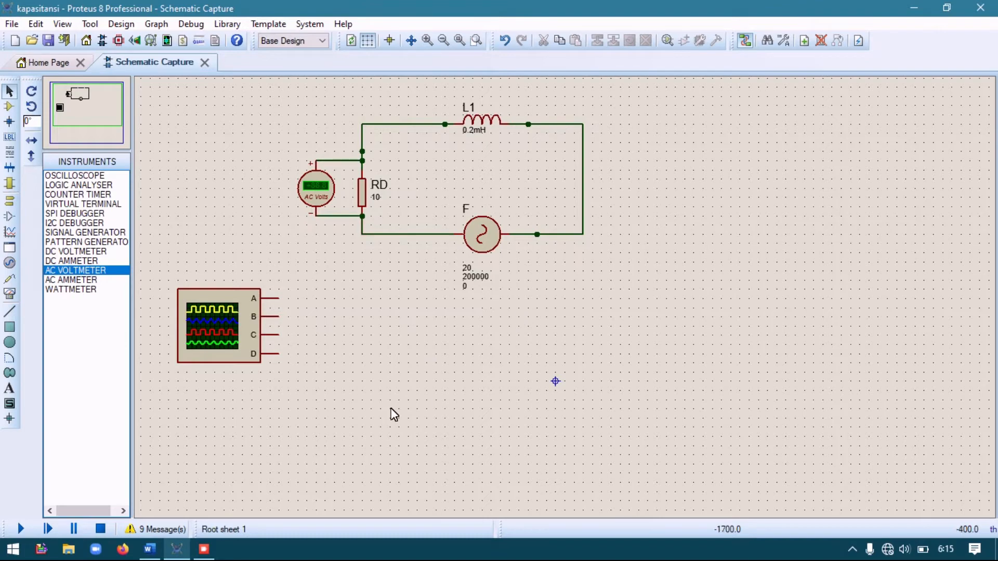
left_click(16, 529)
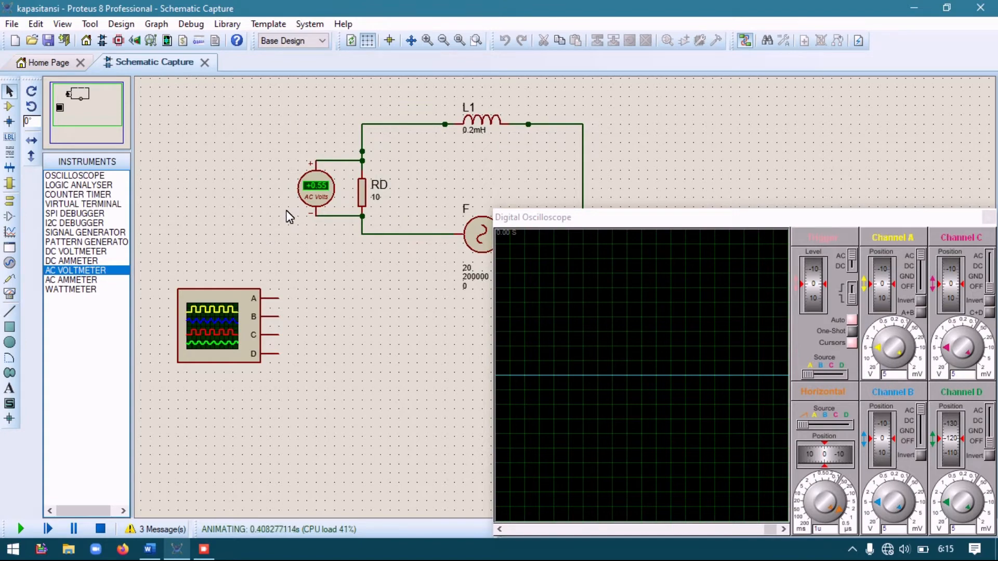
- Switch to the Word worksheet and fill question 5's table with 10 Ohm for Rd and 0,55 V for VRd
key("alt+Tab")
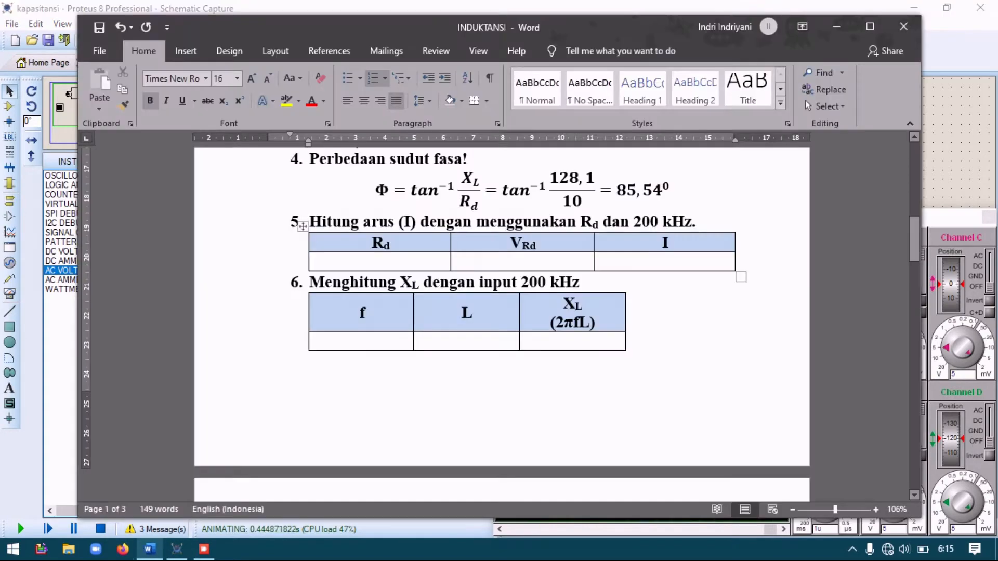
left_click(522, 261)
type("0")
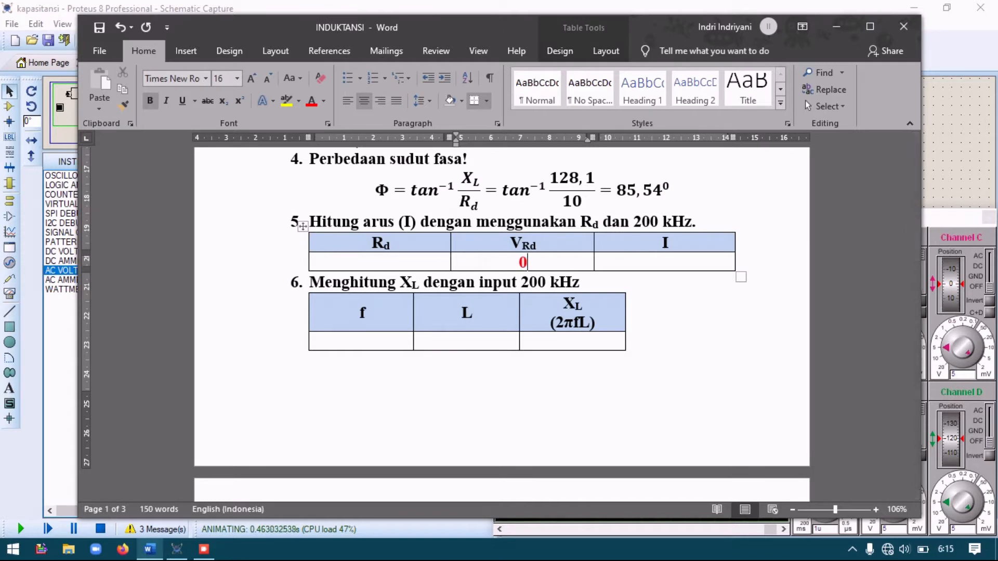
type(",55 V")
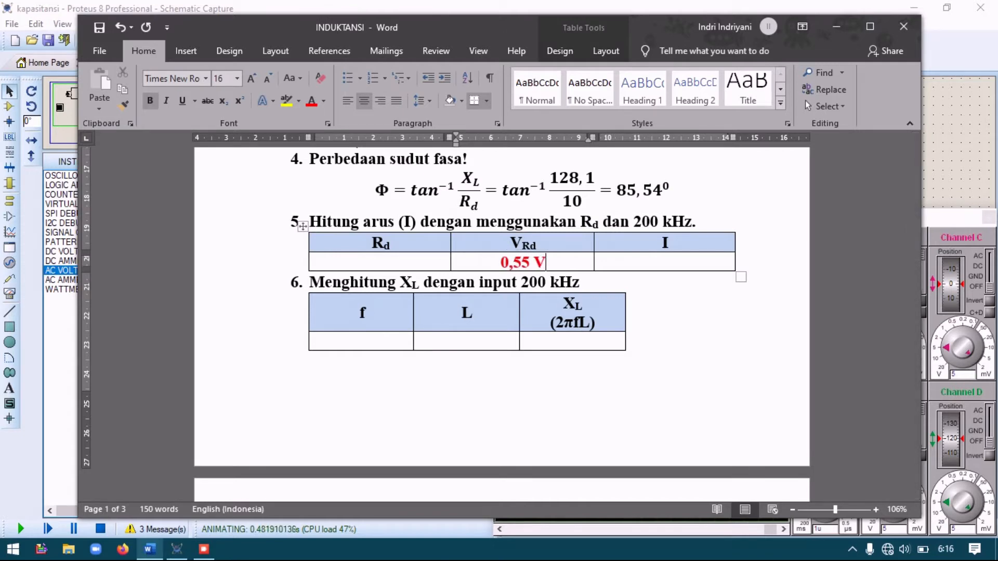
left_click(380, 262)
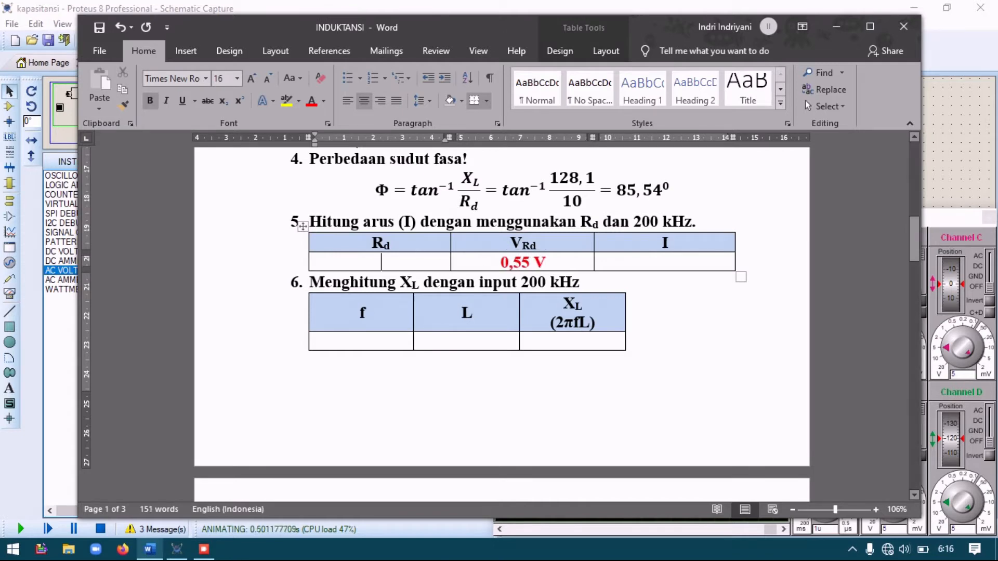
type("10 Ohm")
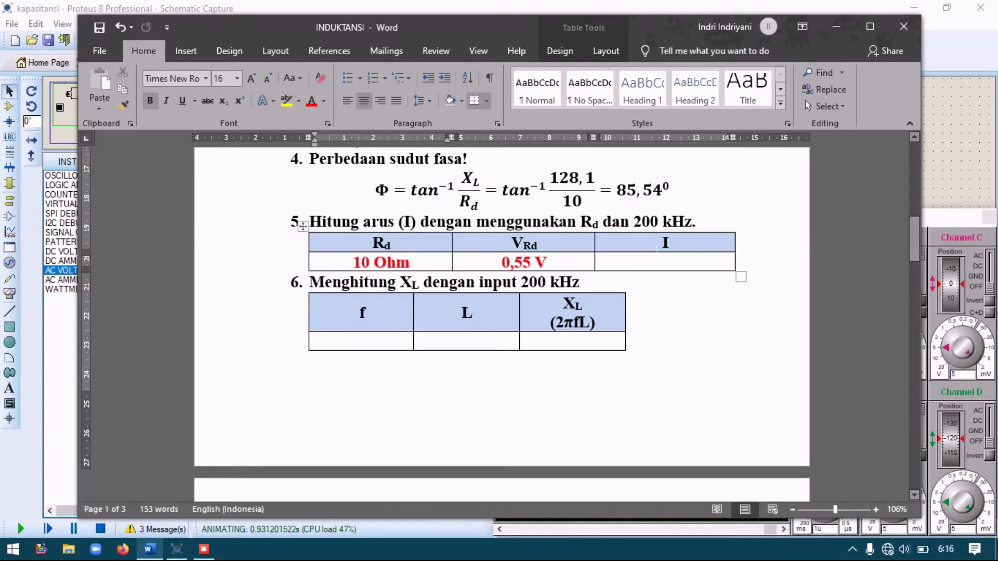
- Enter 0,05 A as the current I in question 5's table, and simulate the Proteus circuit with the AC ammeter in series
left_click(666, 262)
type("0,0")
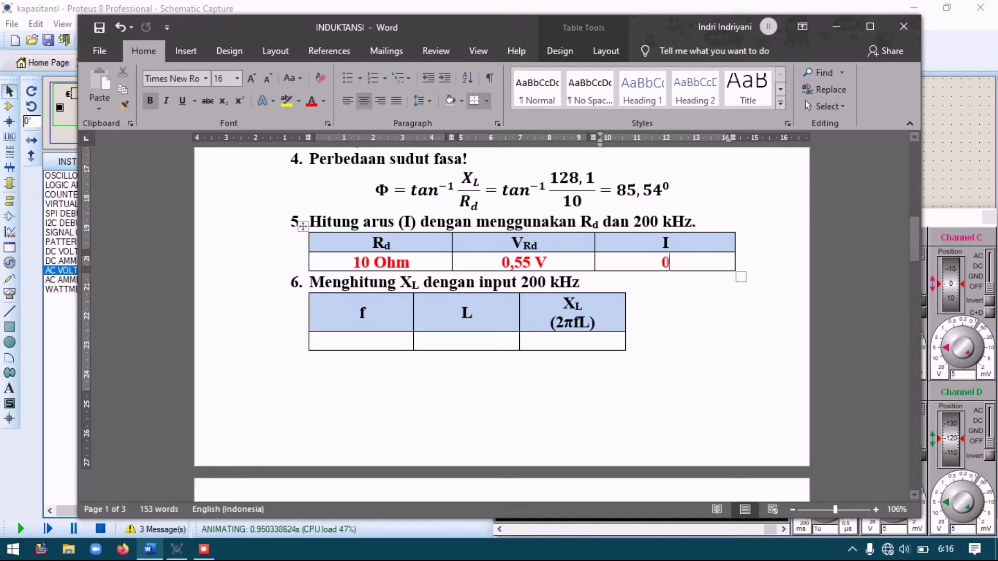
type("5 A")
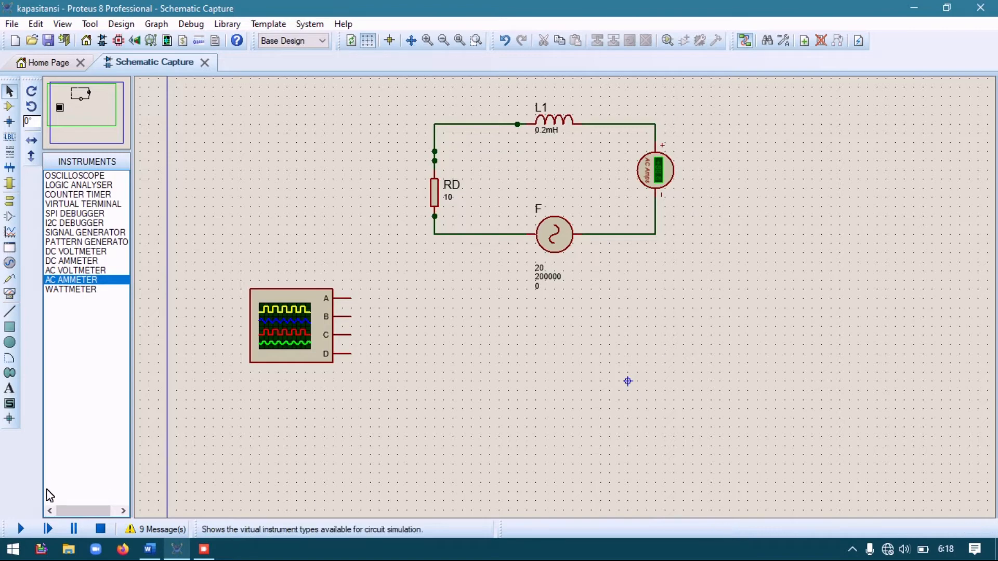
left_click(19, 528)
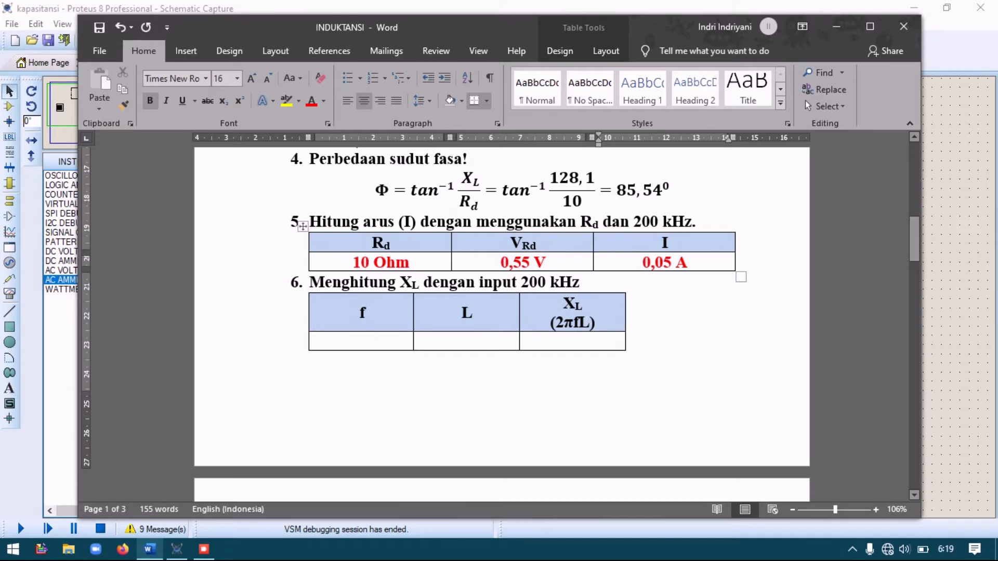
- Fill question 6's table with 200.000 Hz for f and 0,2 x 10 to the power -3 for L
left_click(362, 342)
type("2")
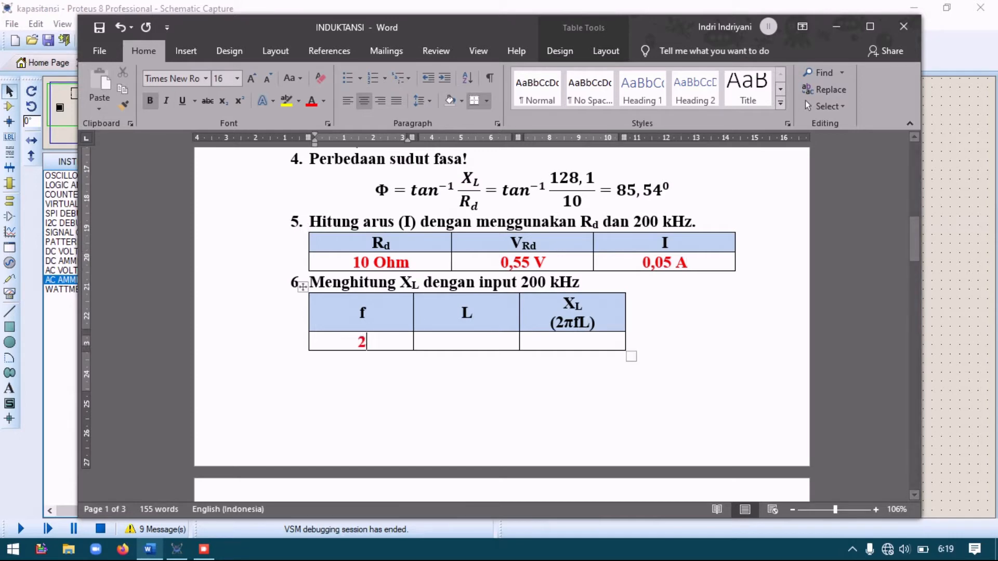
type("00.0")
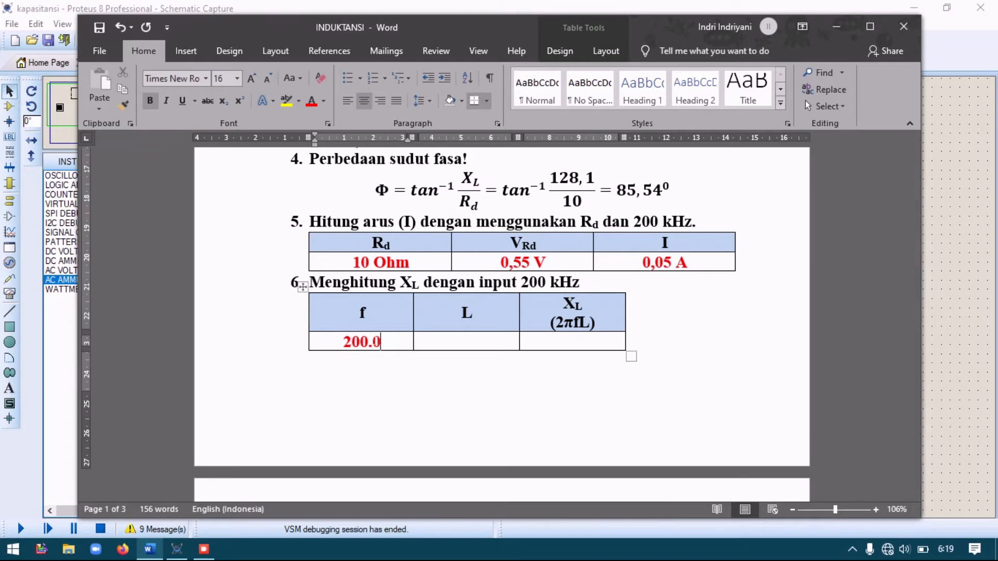
type("00 Hz")
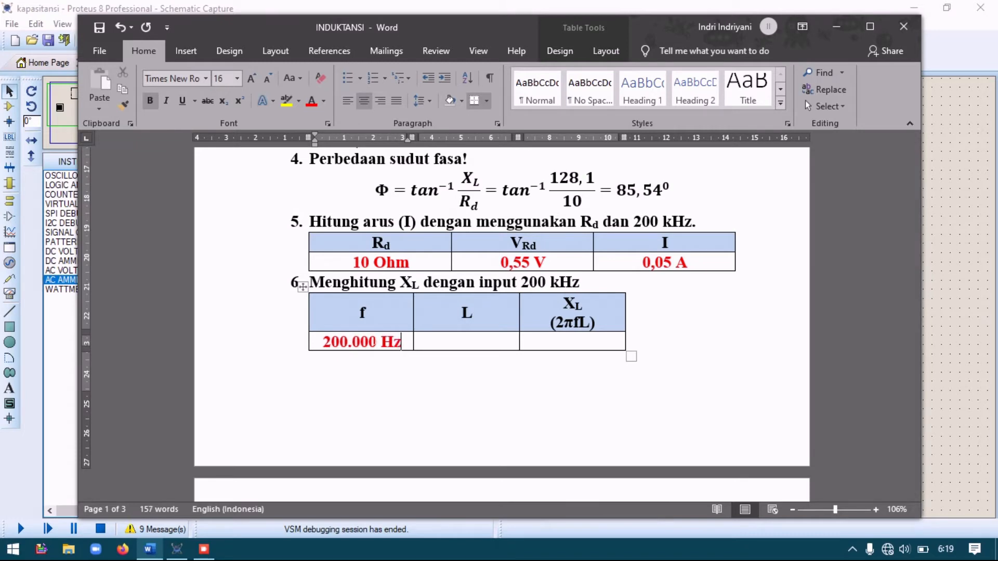
left_click(420, 342)
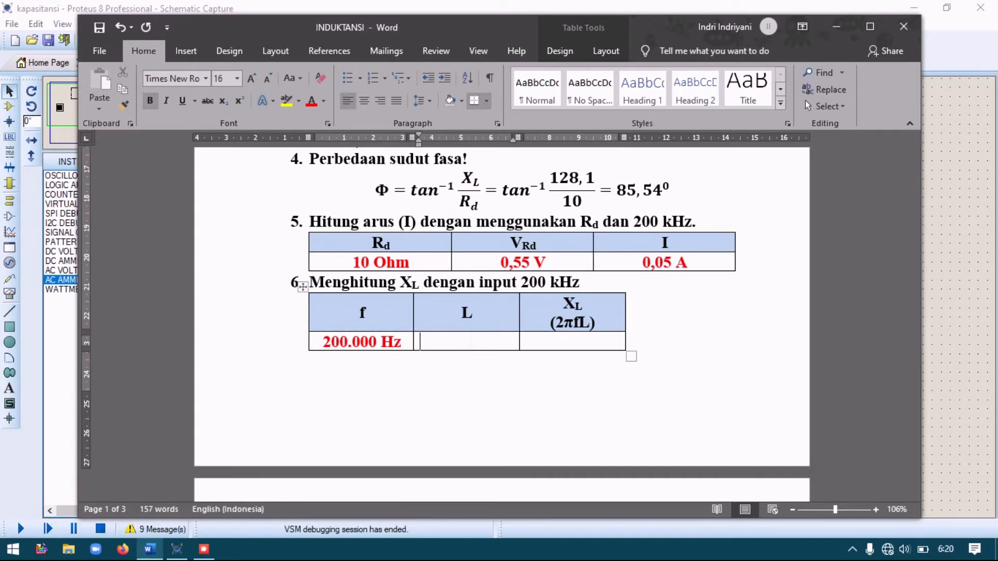
type("2")
key("BackSpace")
type("0,2 x 10")
key("ctrl+shift+equal")
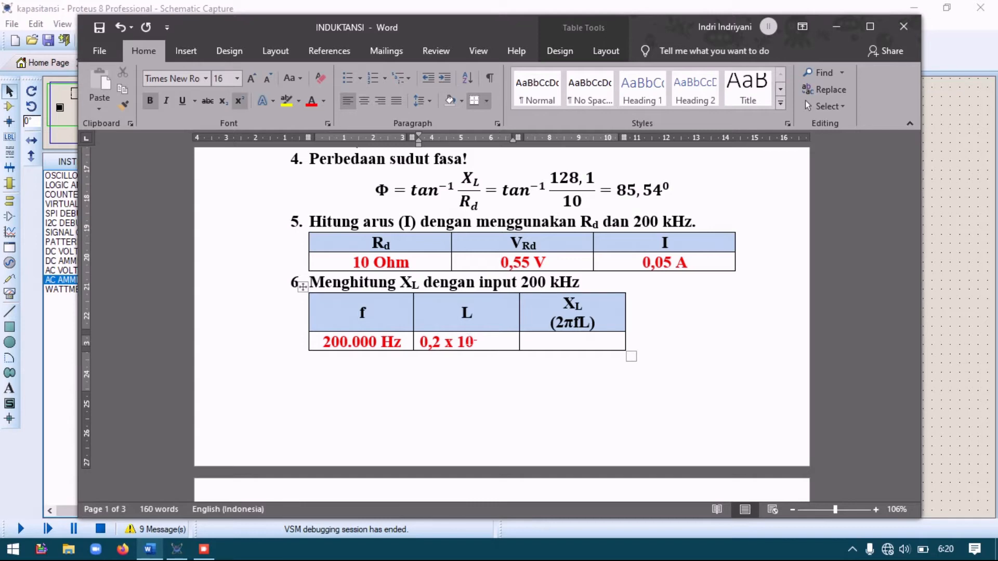
type("-3")
key("Tab")
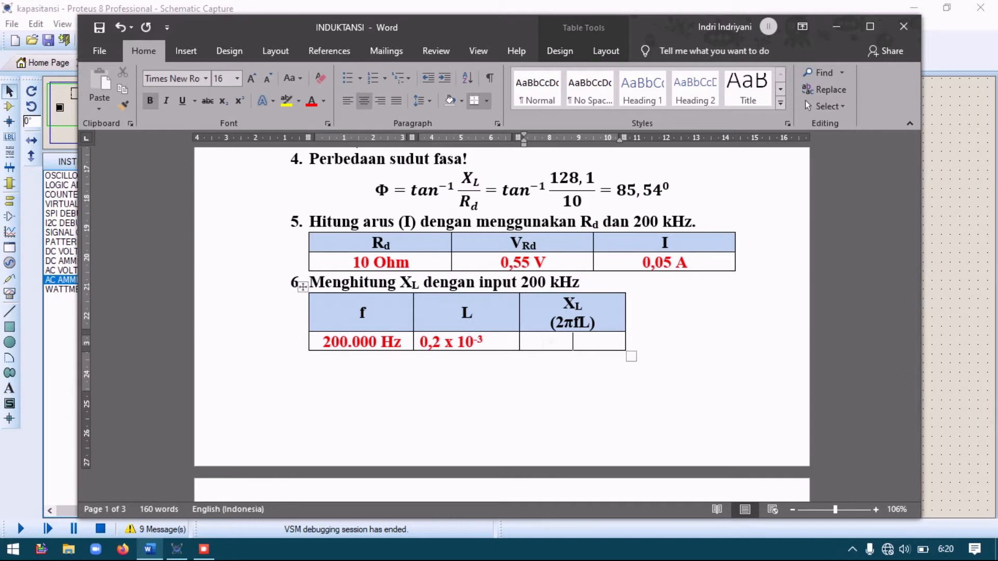
- Enter 251,32 Ohm as the XL result in question 6's table
type("252")
key("BackSpace")
type("1,32 Ohm")
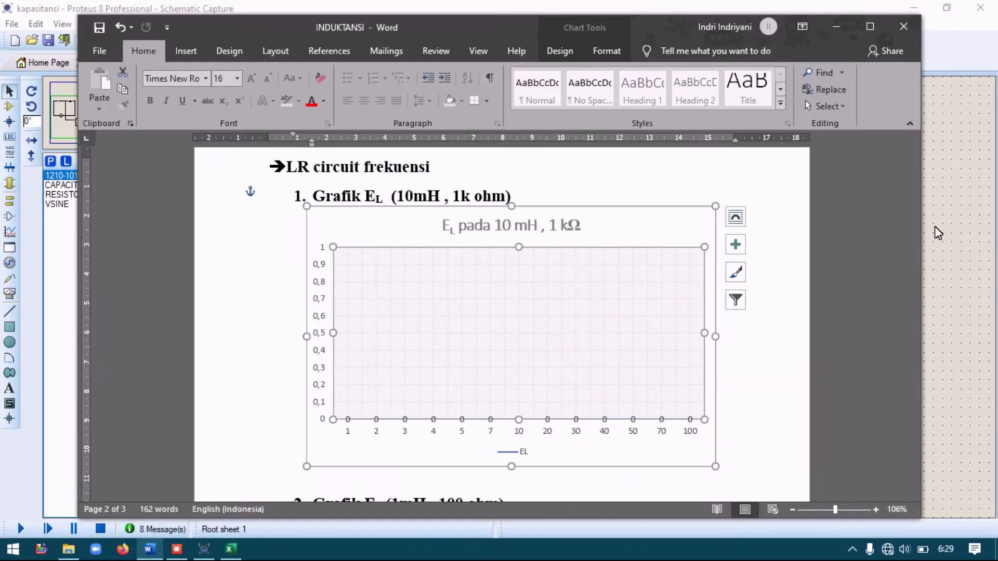
- Return to Proteus, simulate the 10 mH, 1k circuit at 1000 Hz, mark a waveform peak with the oscilloscope cursor, and stop the simulation
left_click(938, 232)
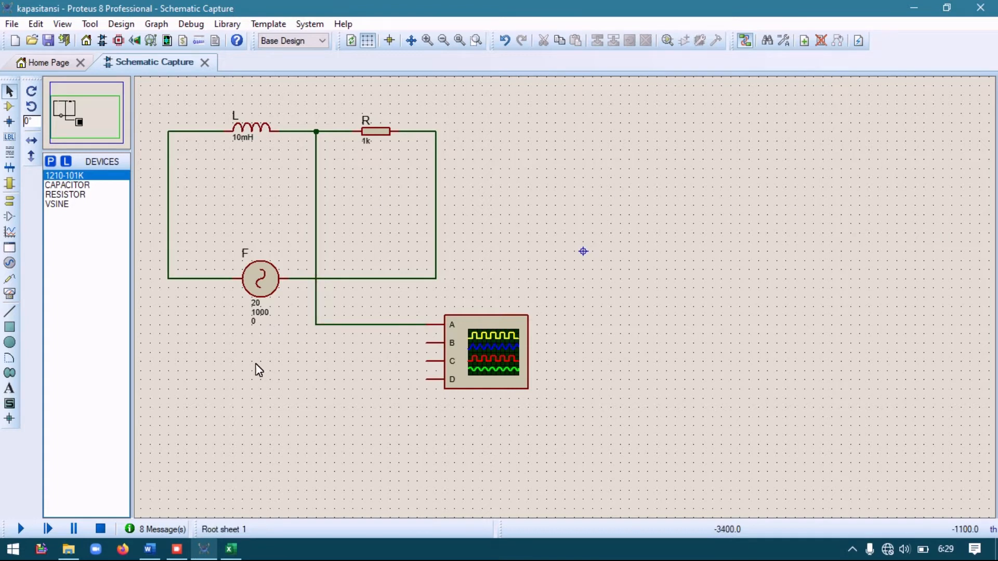
left_click(19, 528)
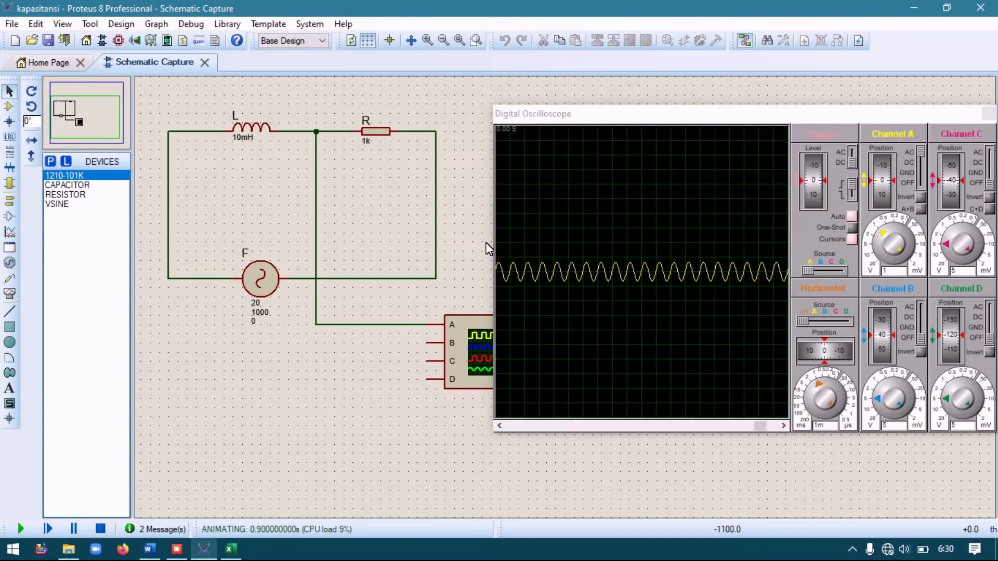
left_click(548, 254)
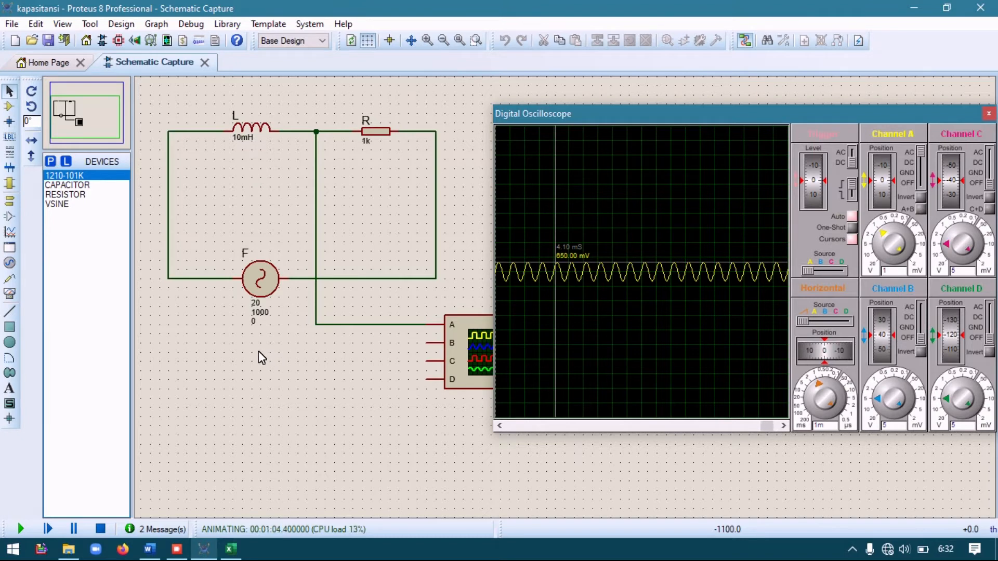
left_click(99, 529)
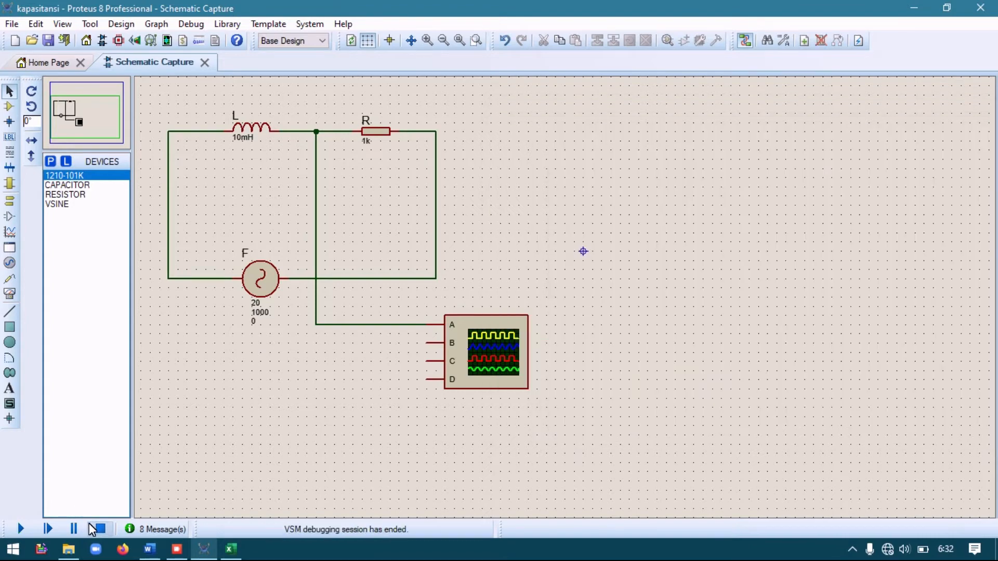
- Set the frequency of the sine source F in the 10 mH, 1k circuit to 2000 Hz
double_click(264, 310)
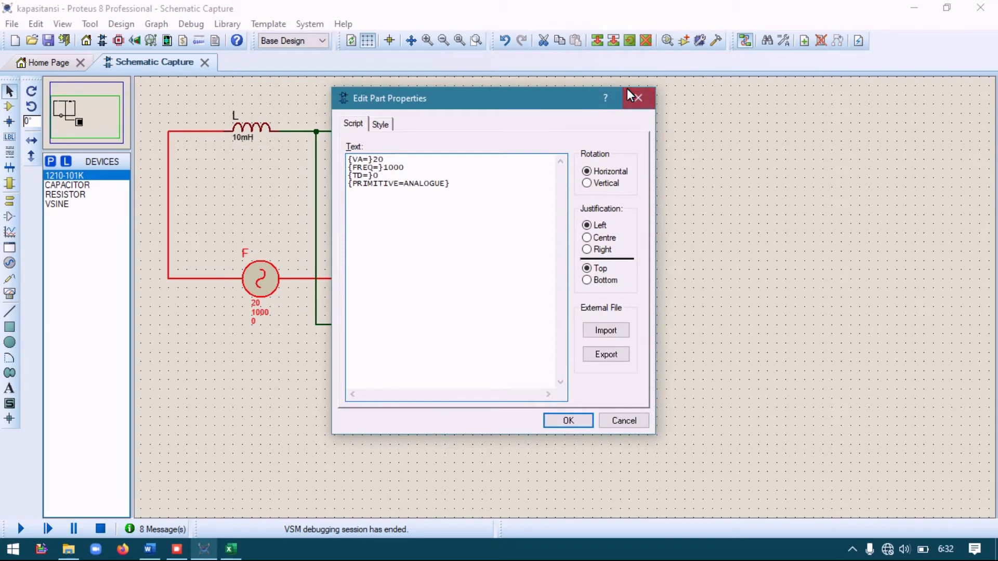
left_click(638, 98)
double_click(260, 281)
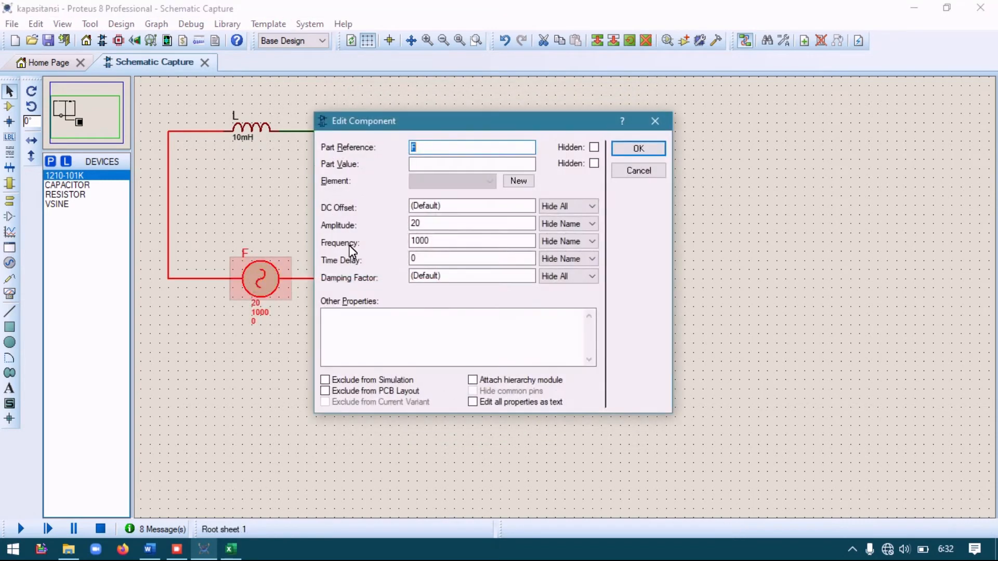
left_click(415, 242)
key("BackSpace")
type("2")
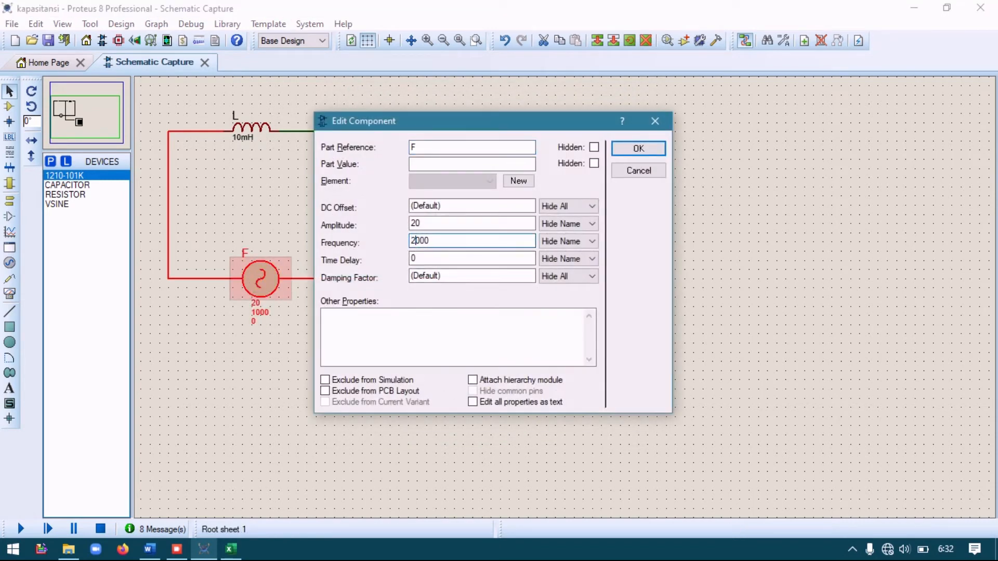
key("Return")
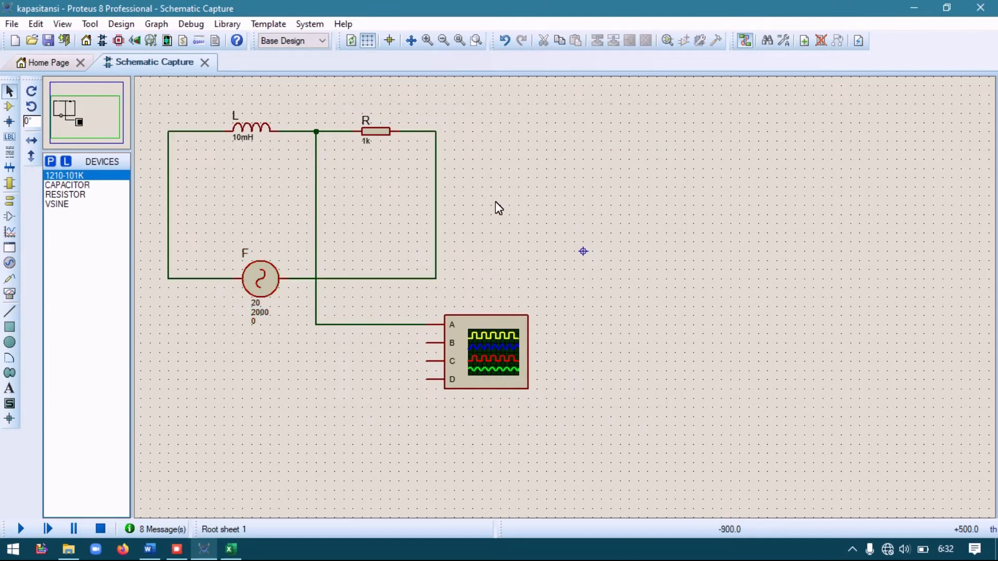
- Simulate the circuit at 2000 Hz, mark the peak of the channel A waveform with the oscilloscope cursor, and stop the simulation
left_click(16, 522)
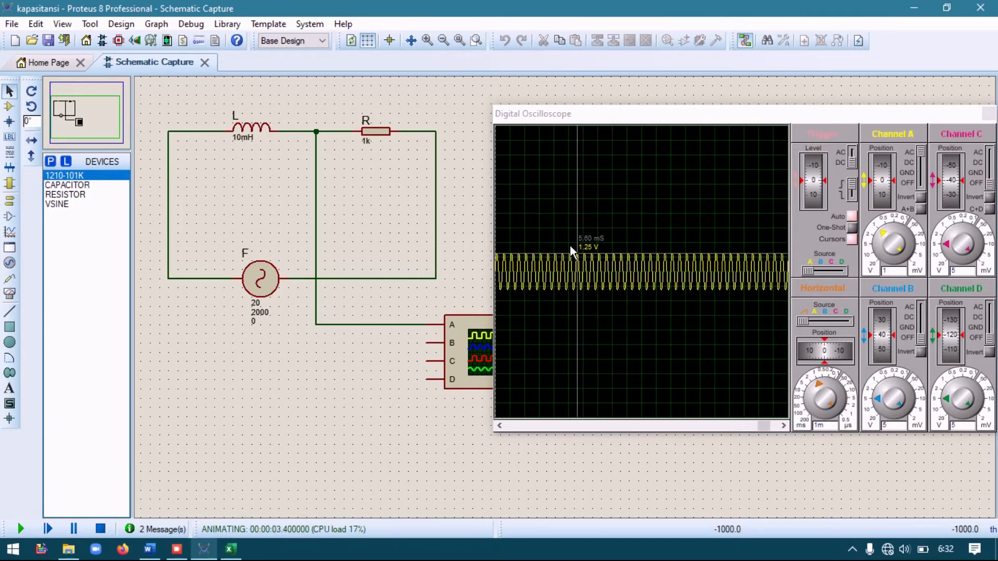
left_click(580, 257)
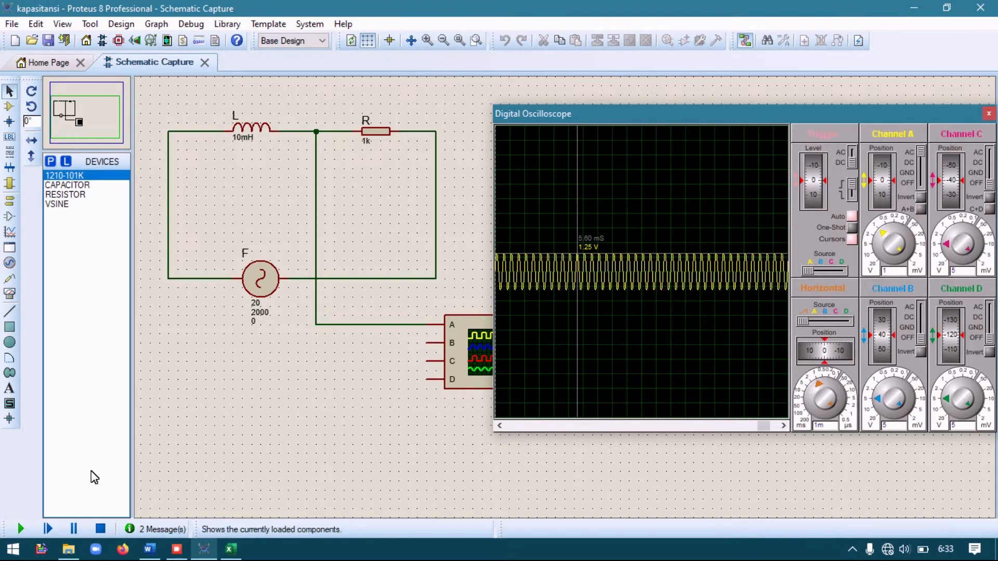
left_click(95, 524)
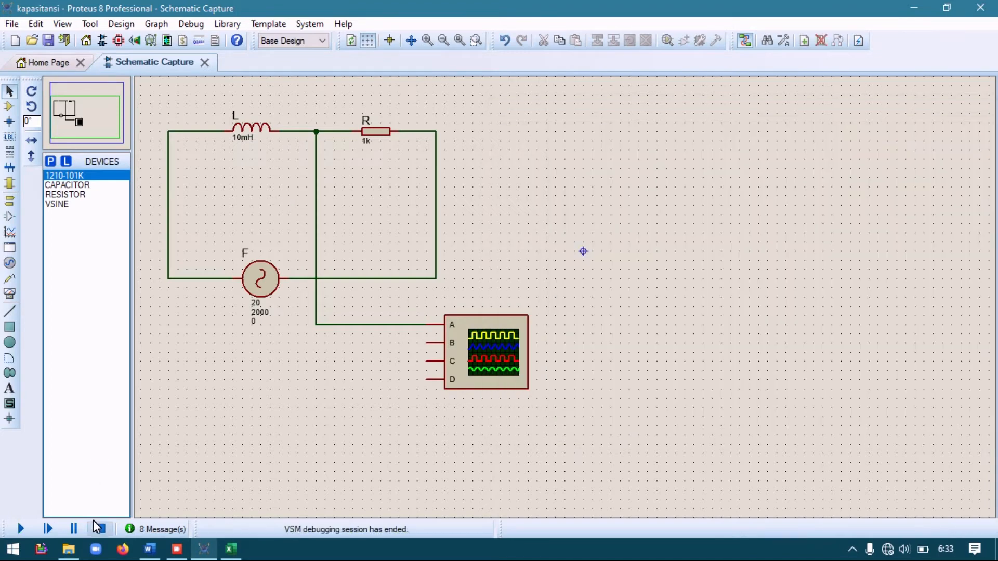
- Set the frequency of the sine source F to 3000 Hz and deselect the source
double_click(267, 277)
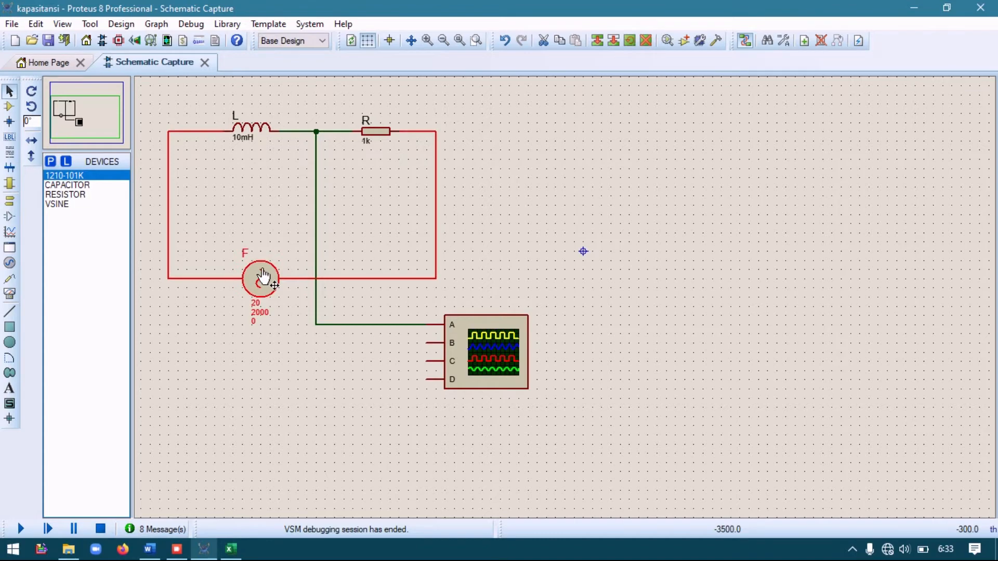
left_click(416, 241)
key("BackSpace")
type("3000")
key("Return")
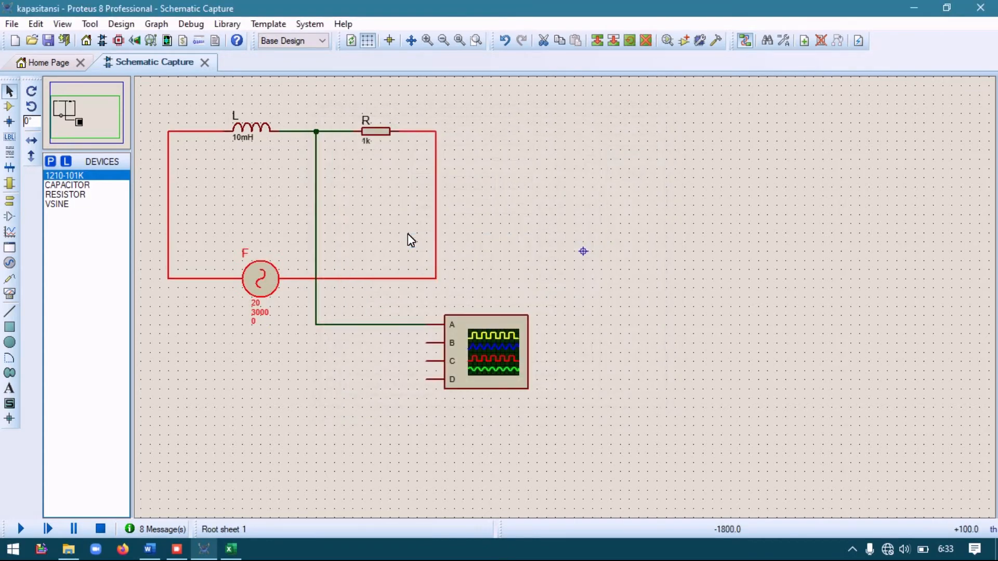
left_click(347, 398)
- Simulate the circuit at 3000 Hz and adjust the oscilloscope's horizontal time scale for reading the waveform
left_click(12, 529)
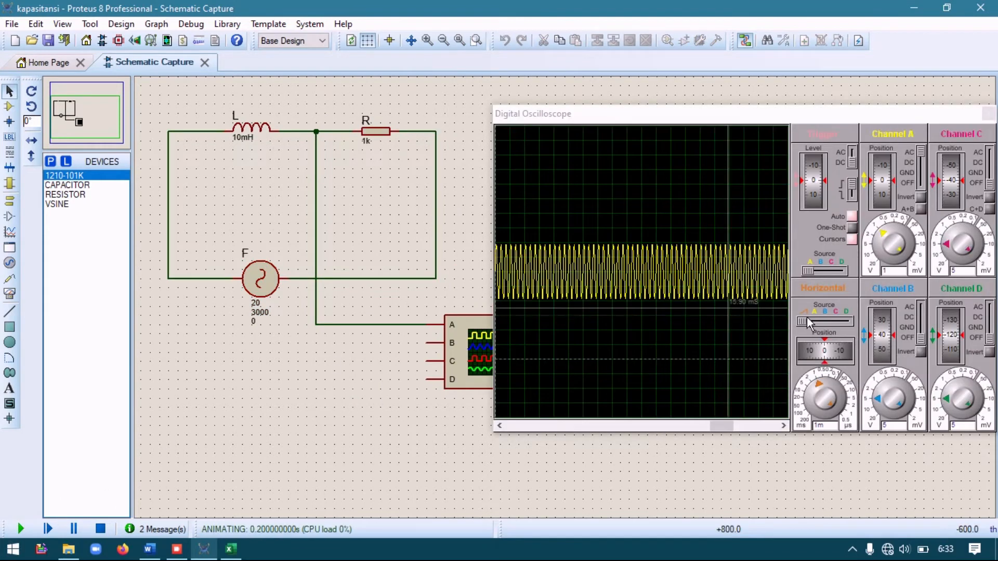
left_click_drag(812, 379, 827, 379)
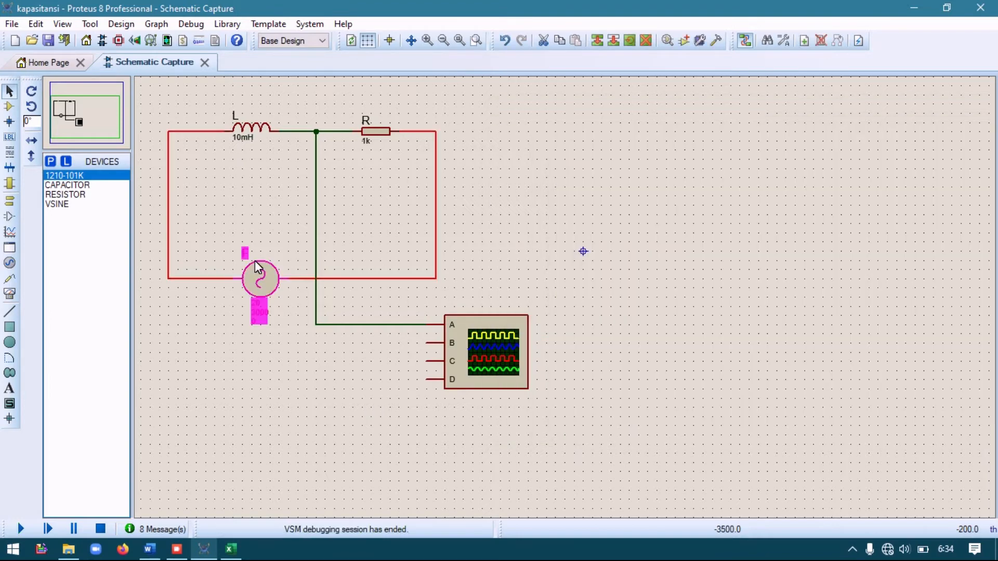
- Set the frequency of the sine source F in the 10 mH, 1k circuit to 4000 Hz
double_click(255, 262)
left_click(420, 241)
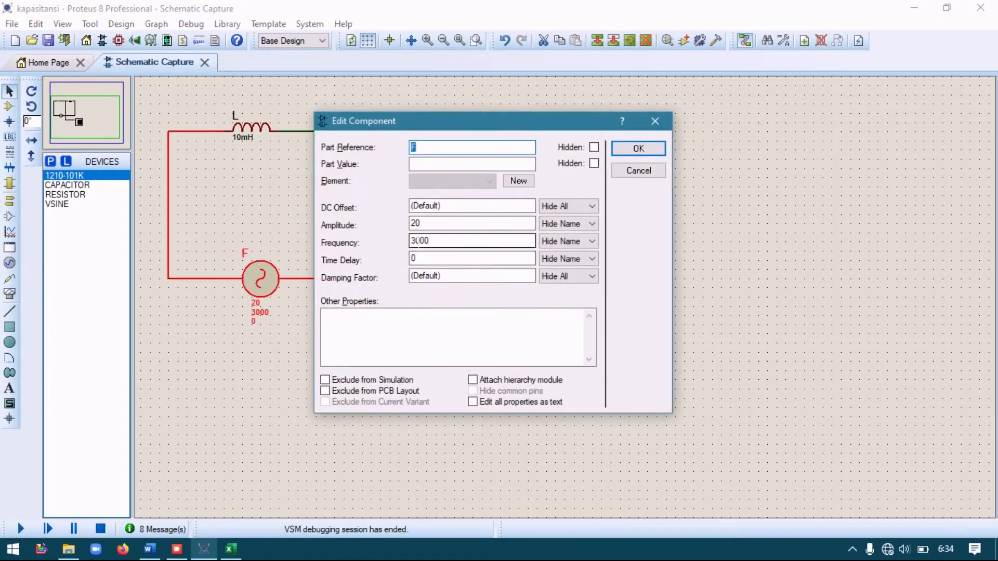
key("BackSpace")
key("BackSpace")
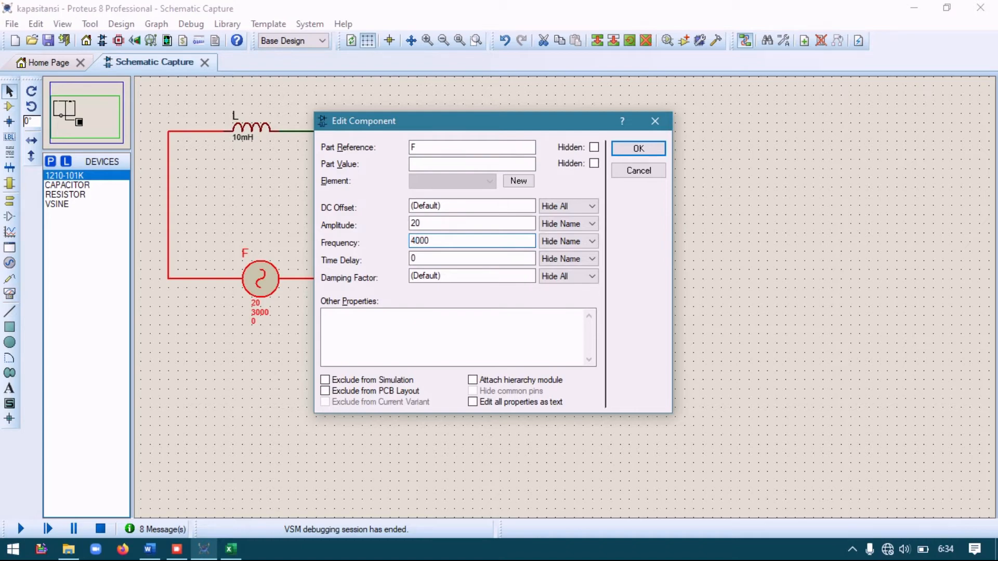
type("40")
key("Return")
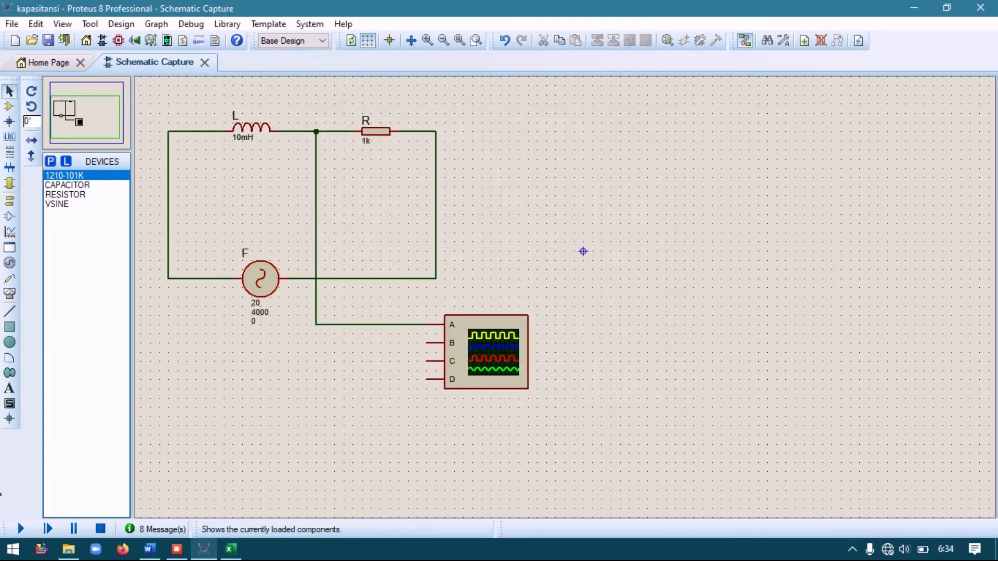
- Simulate the circuit at 4000 Hz, mark a peak of the channel A waveform with the oscilloscope cursor, and stop the simulation
left_click(9, 526)
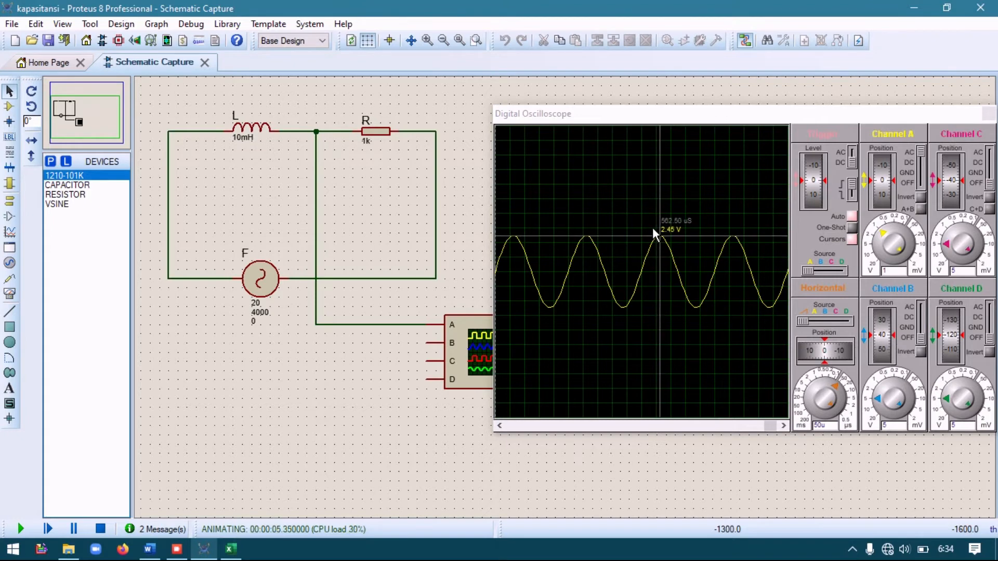
left_click(664, 239)
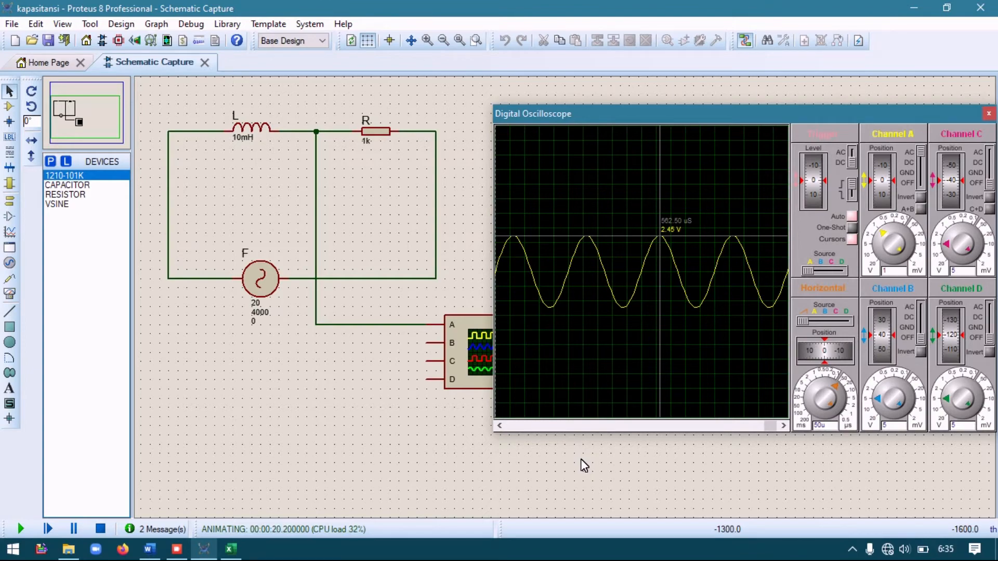
left_click(96, 526)
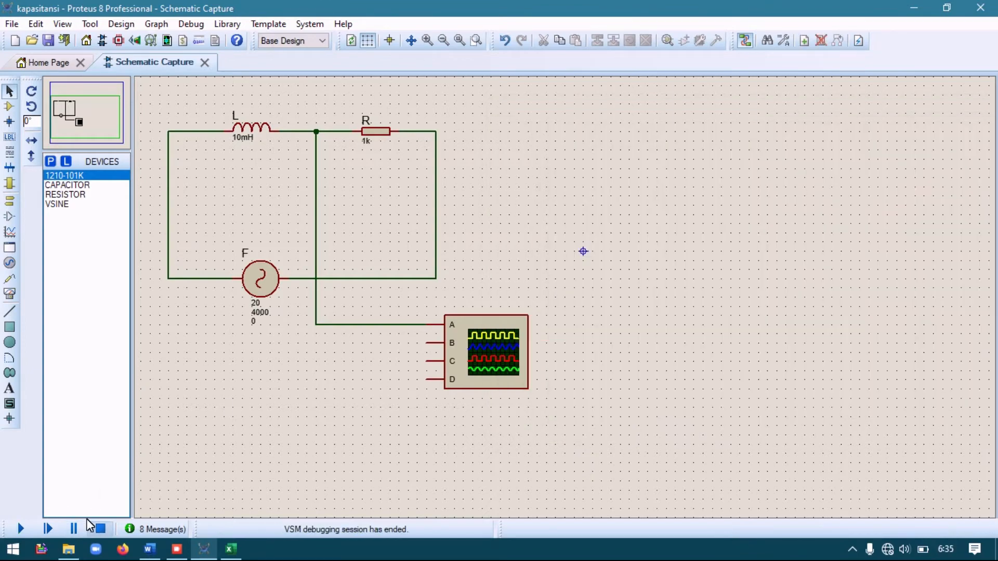
- Set the frequency of the sine source F to 5000 Hz
double_click(255, 265)
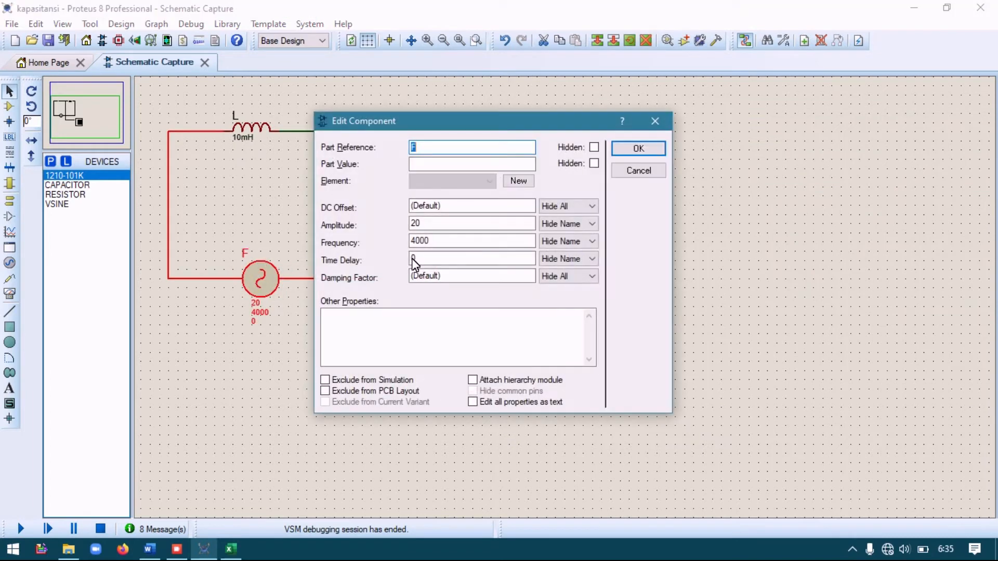
left_click(420, 241)
key("Left")
key("BackSpace")
type("5")
key("Return")
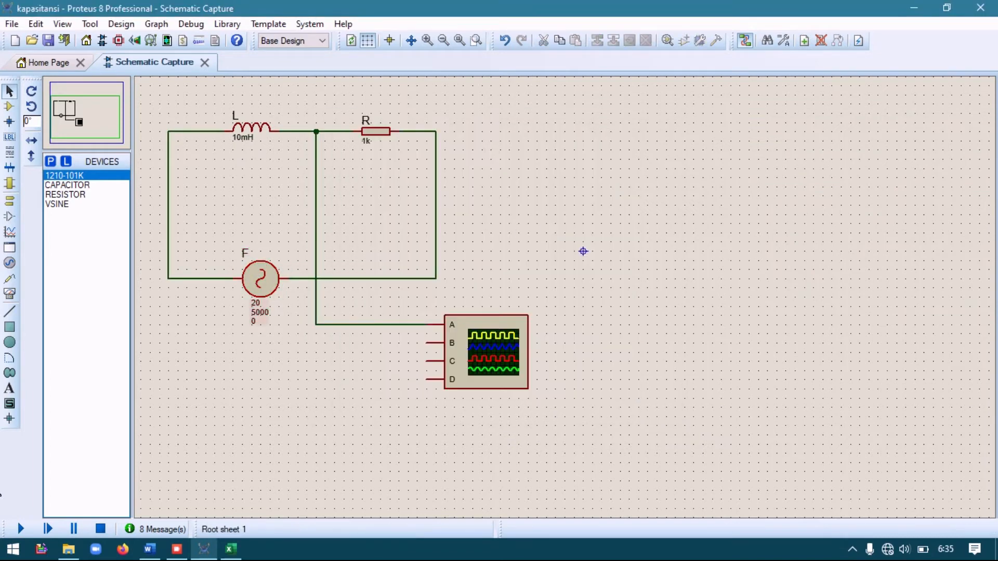
- Simulate the circuit at 5000 Hz, mark a peak of the channel A waveform with the oscilloscope cursor, and stop the simulation
left_click(21, 529)
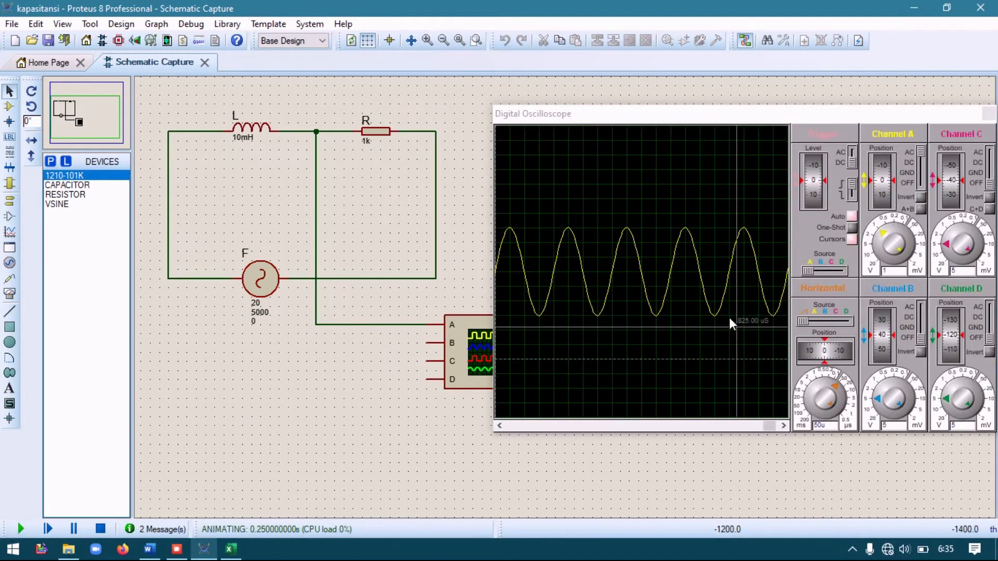
left_click(677, 219)
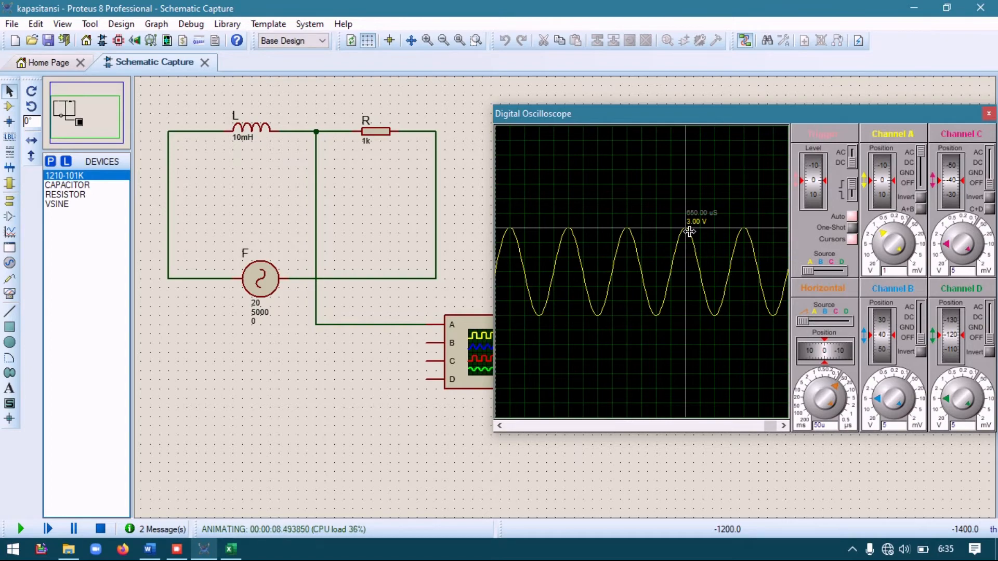
left_click(94, 530)
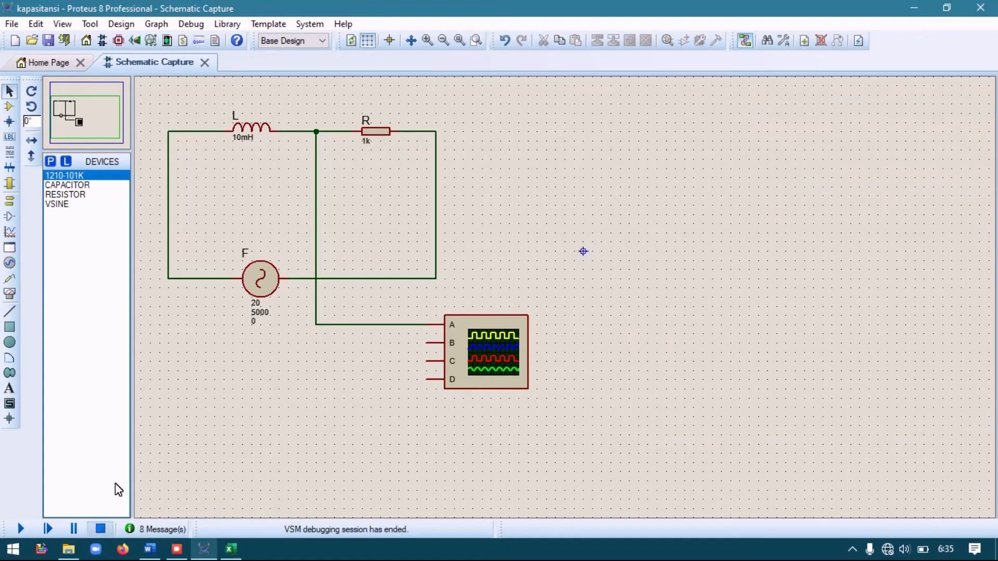
- Set the frequency of the sine source F to 7000 Hz
double_click(255, 274)
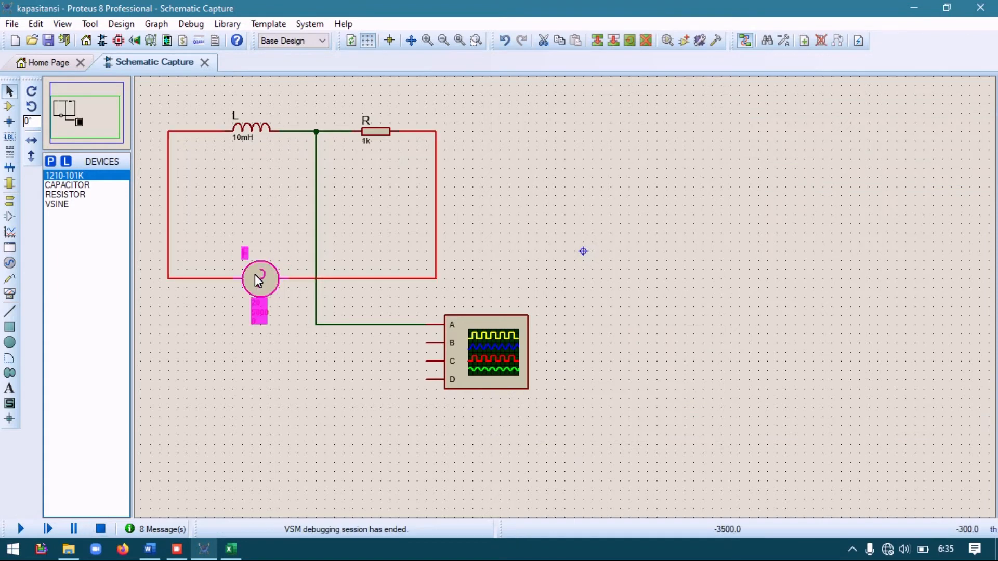
left_click(419, 243)
key("Left")
key("BackSpace")
type("7")
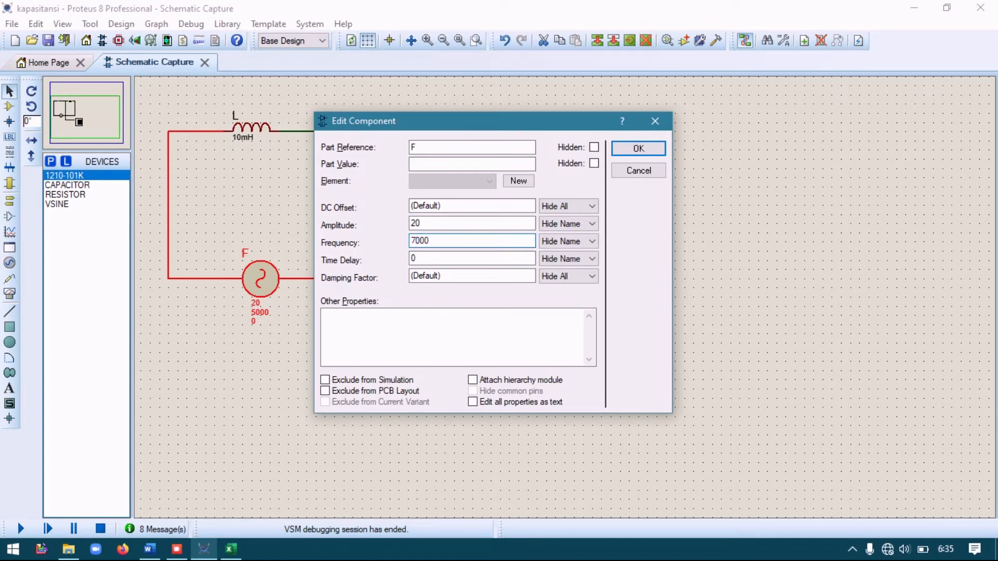
key("Return")
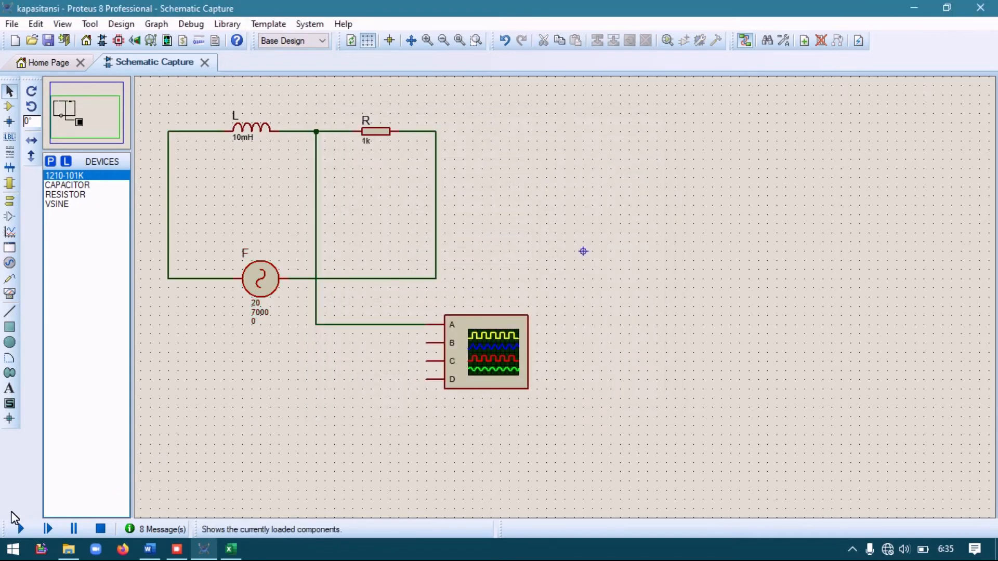
- Simulate the circuit at 7000 Hz, mark a peak of the channel A waveform with the oscilloscope cursor, and stop the simulation
left_click(20, 528)
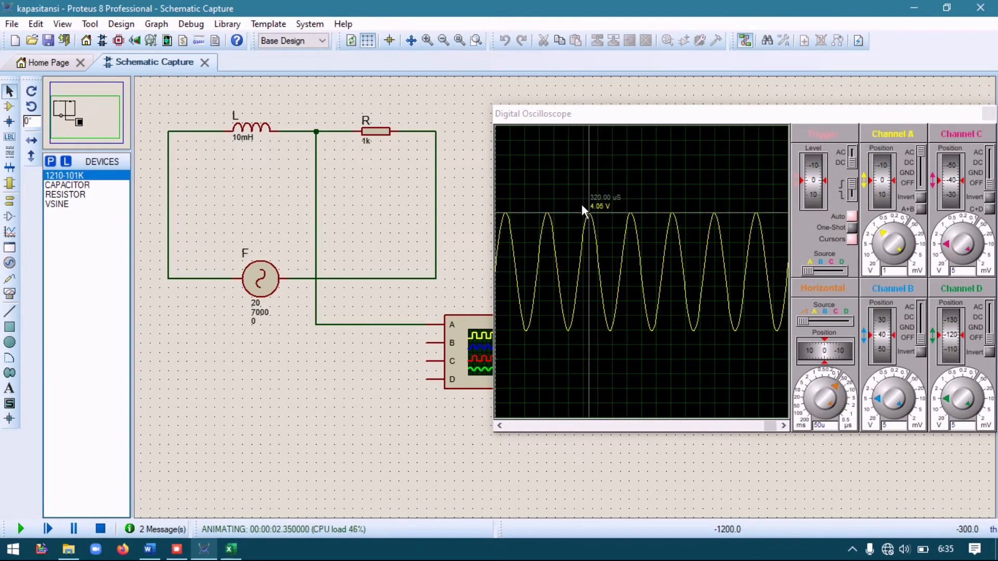
left_click(592, 217)
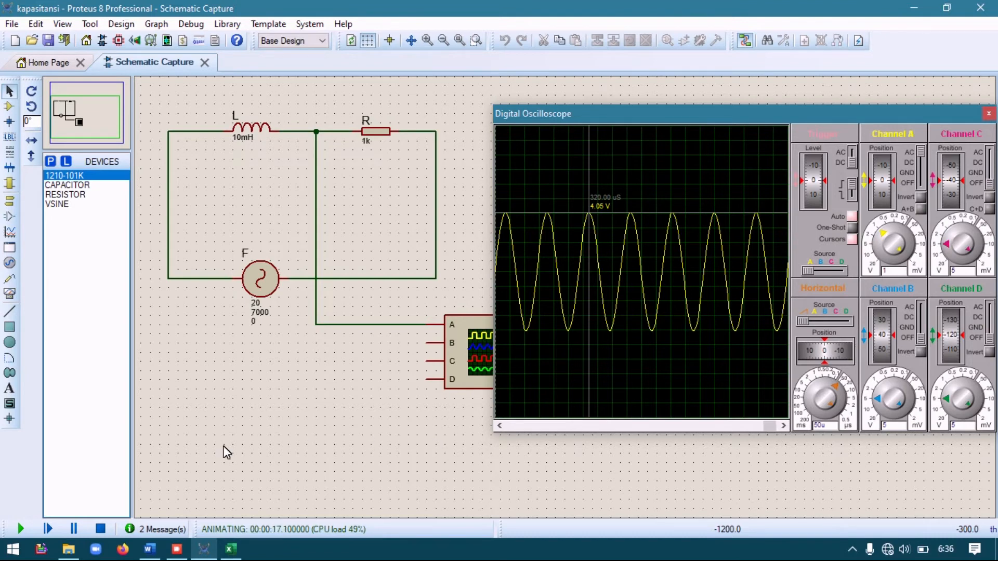
left_click(98, 529)
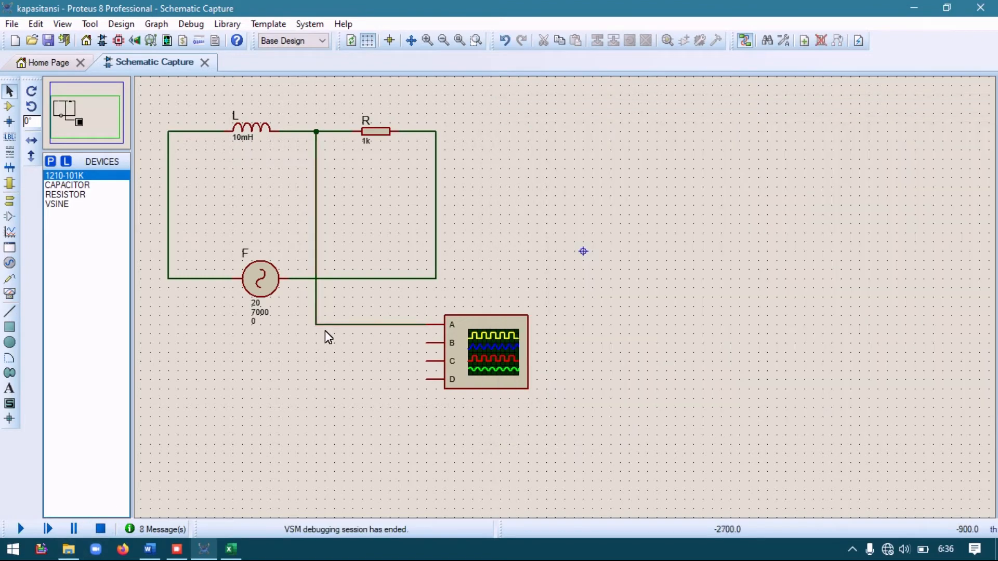
- Set the frequency of the sine source F to 10000 Hz and deselect the source
double_click(276, 263)
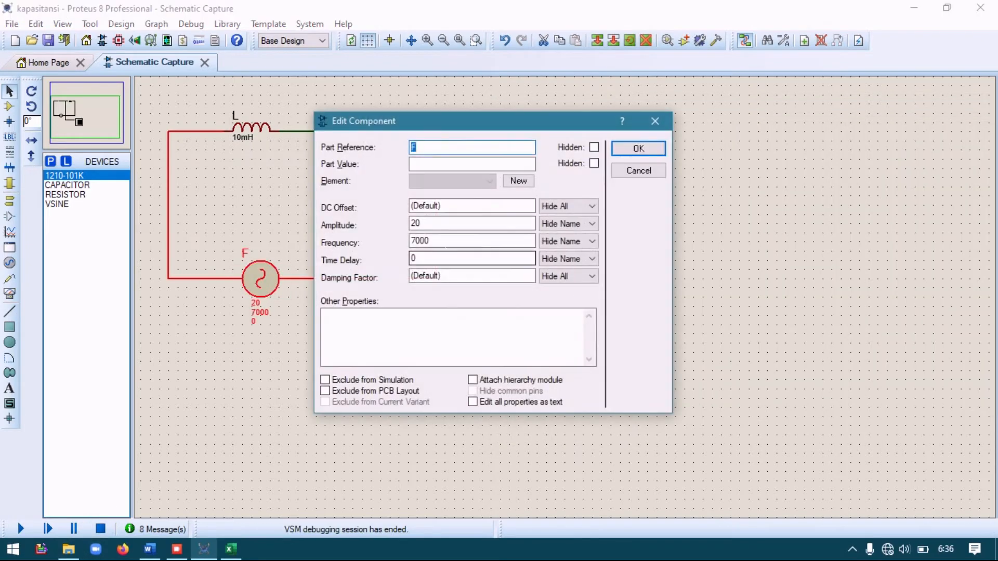
left_click(415, 241)
key("BackSpace")
type("1")
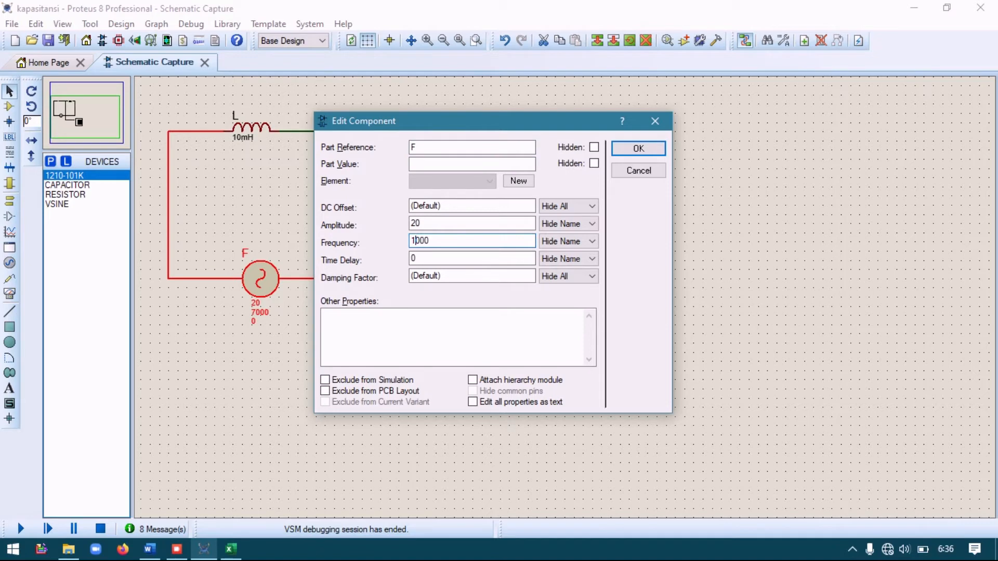
key("Return")
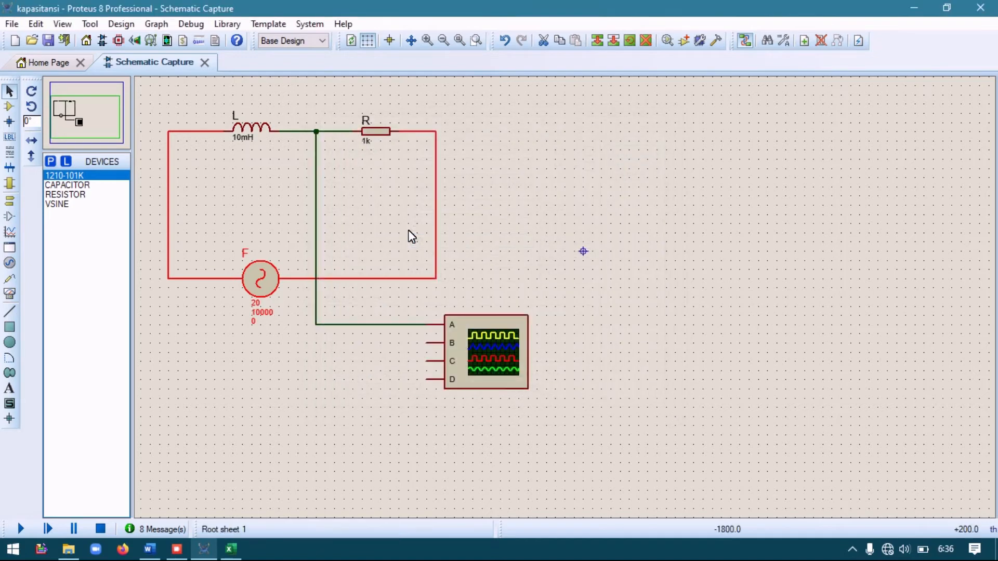
left_click(489, 239)
- Simulate the circuit at 10000 Hz, mark a peak of the channel A waveform with the oscilloscope cursor, and stop the simulation
left_click(9, 527)
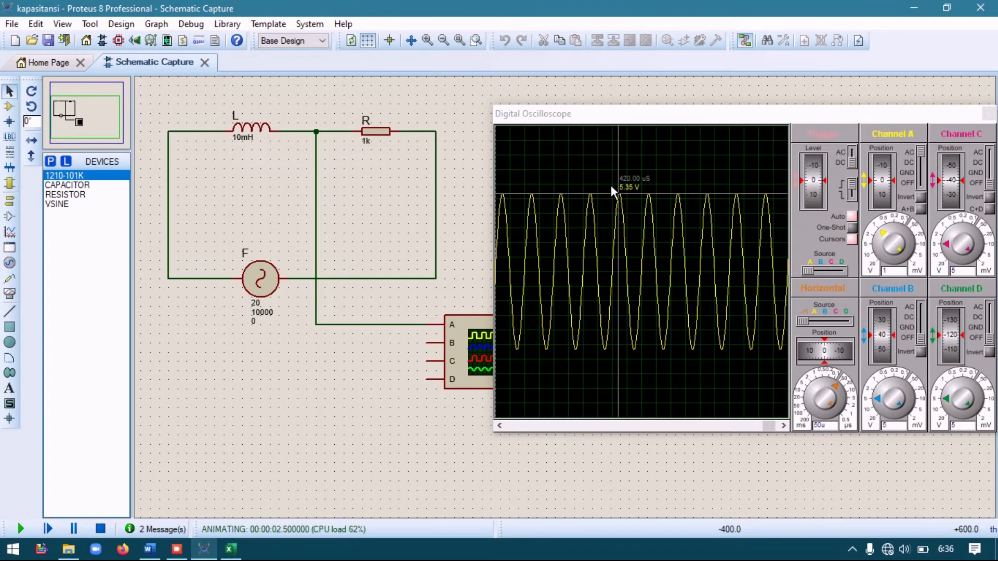
left_click(622, 197)
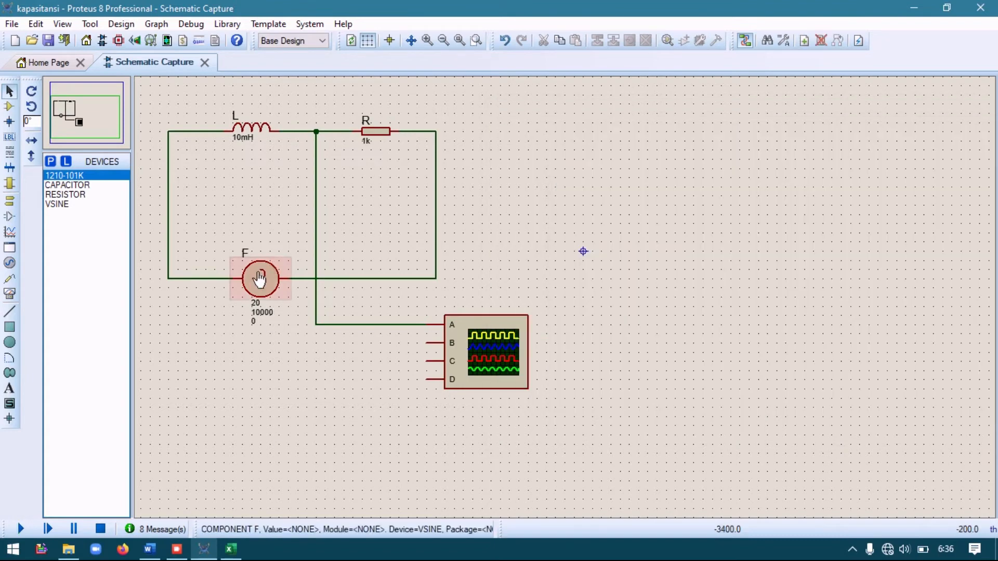
- Set the frequency of the sine source F to 20000 Hz and deselect the source
left_click(254, 272)
double_click(255, 277)
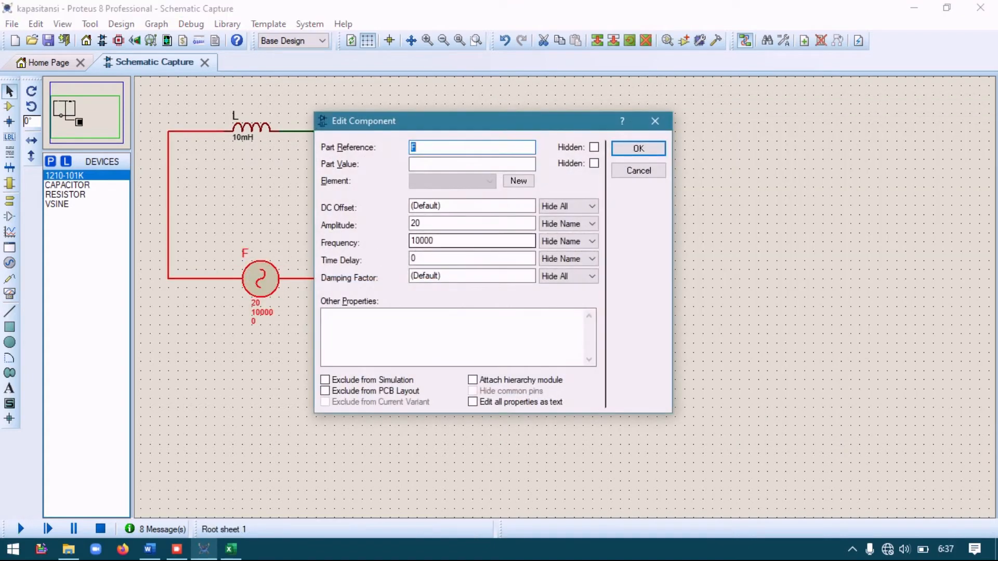
key("BackSpace")
type("2")
key("Return")
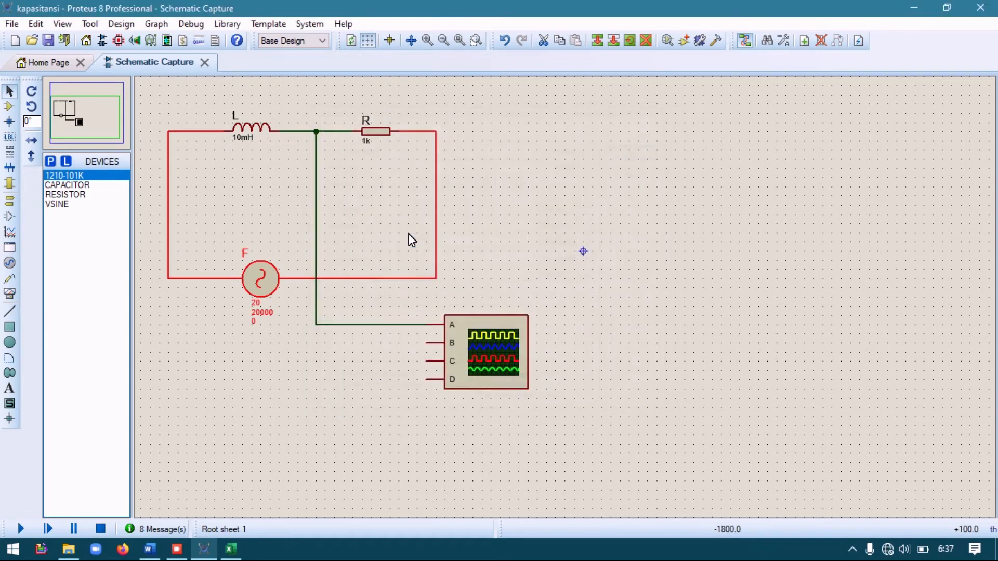
left_click(399, 318)
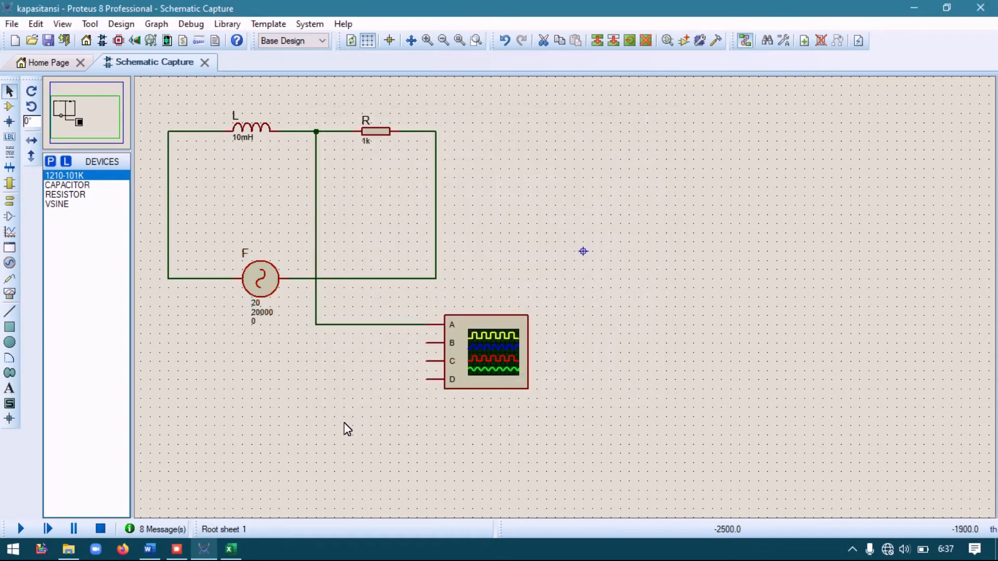
- Simulate at 20000 Hz with the oscilloscope's horizontal scale set to 10 µs, mark a channel A peak with the cursor, and stop the simulation
left_click(19, 528)
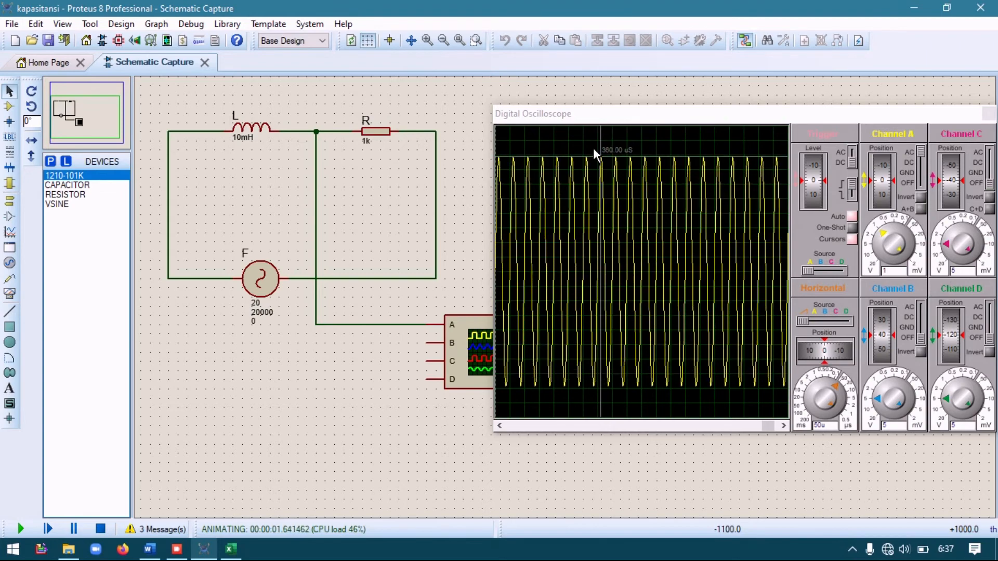
left_click(831, 388)
left_click(834, 391)
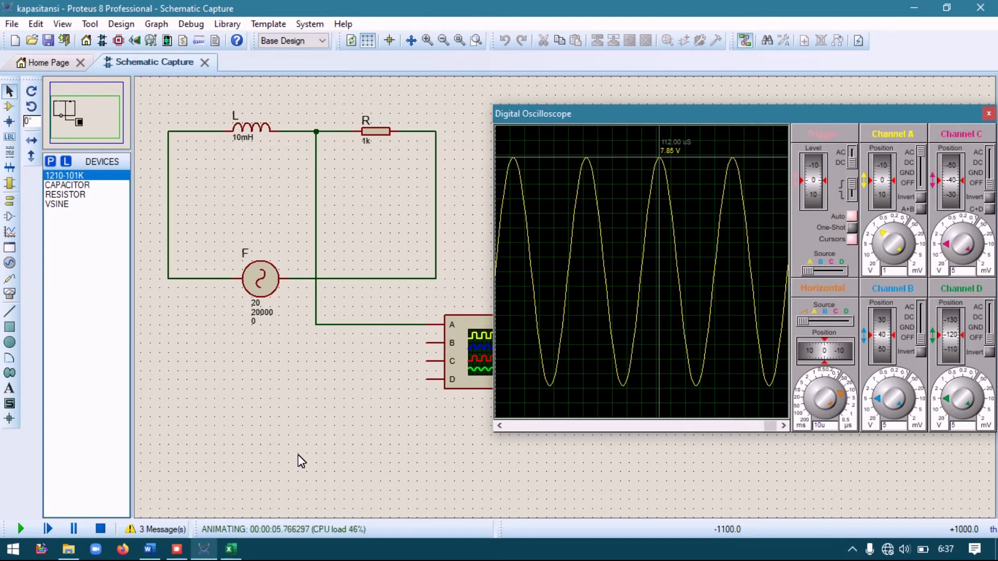
left_click(100, 528)
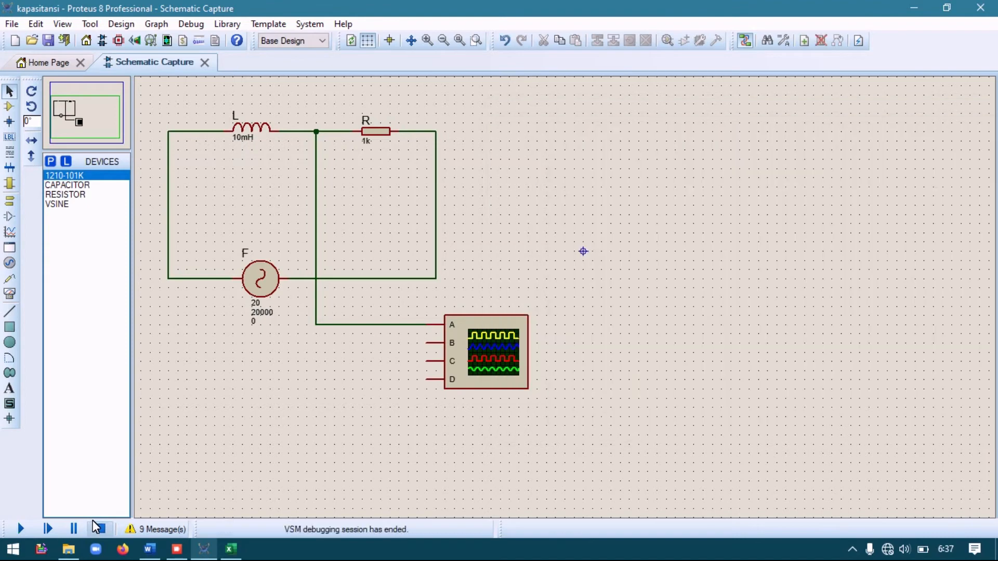
- Set the frequency of the sine source F to 30000 Hz
double_click(261, 279)
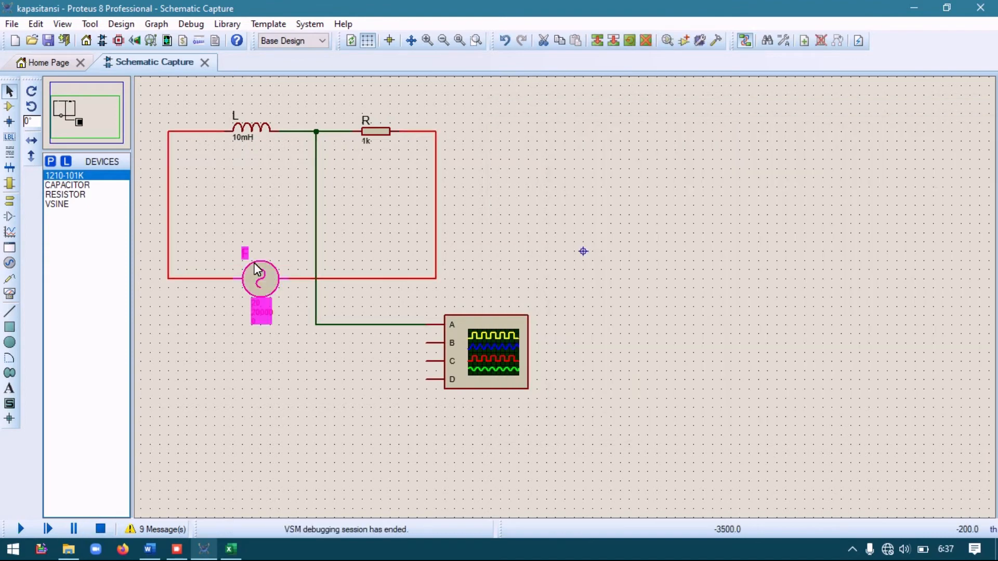
left_click(414, 241)
key("BackSpace")
type("30000")
key("Return")
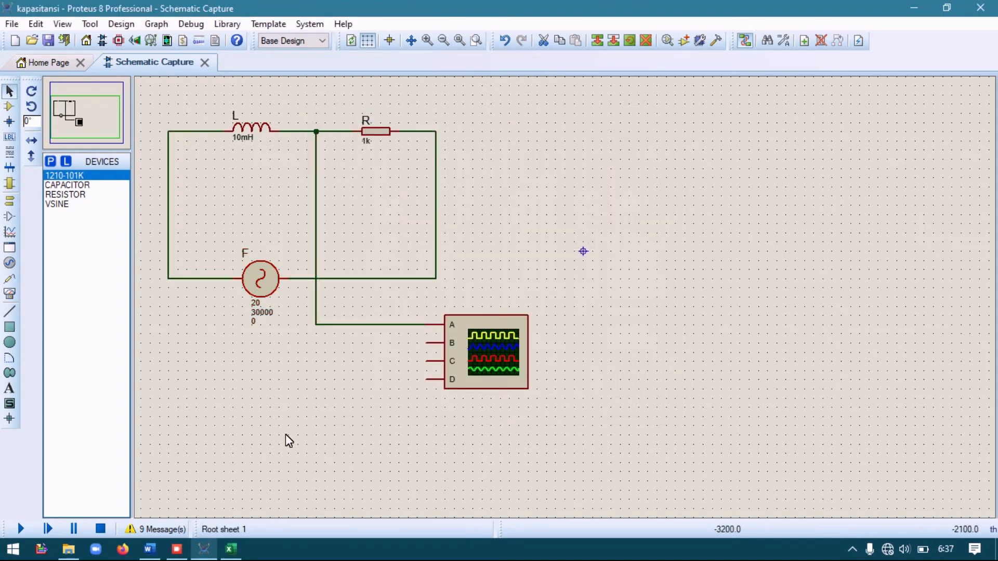
- Simulate the circuit at 30000 Hz, mark a peak of the channel A waveform with the oscilloscope cursor, and stop the simulation
left_click(19, 528)
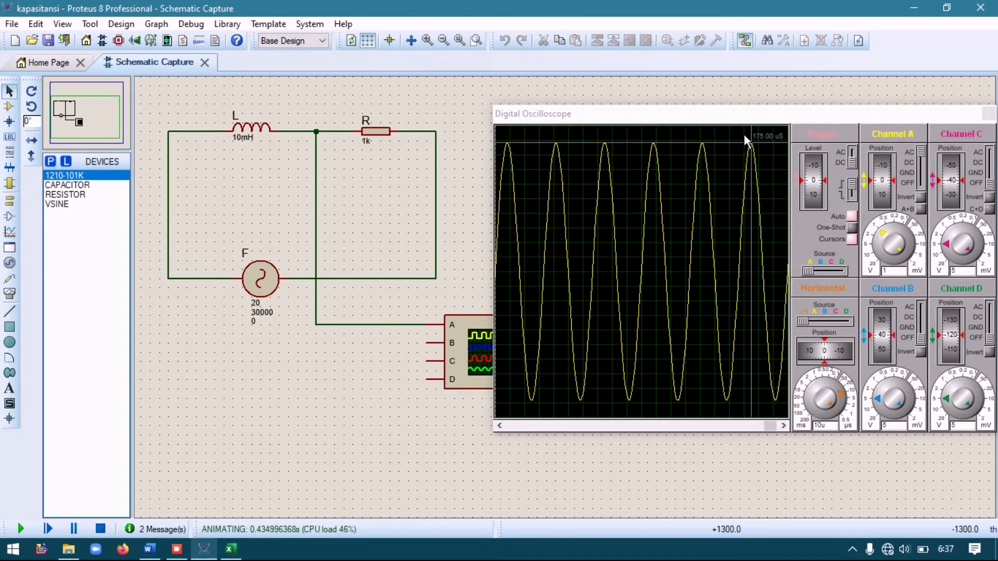
left_click(693, 134)
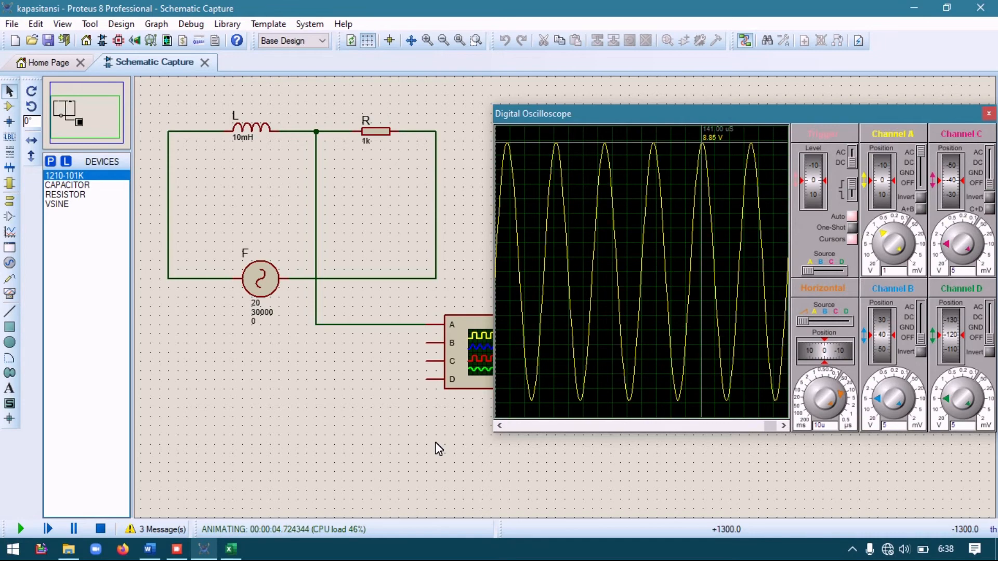
left_click(94, 529)
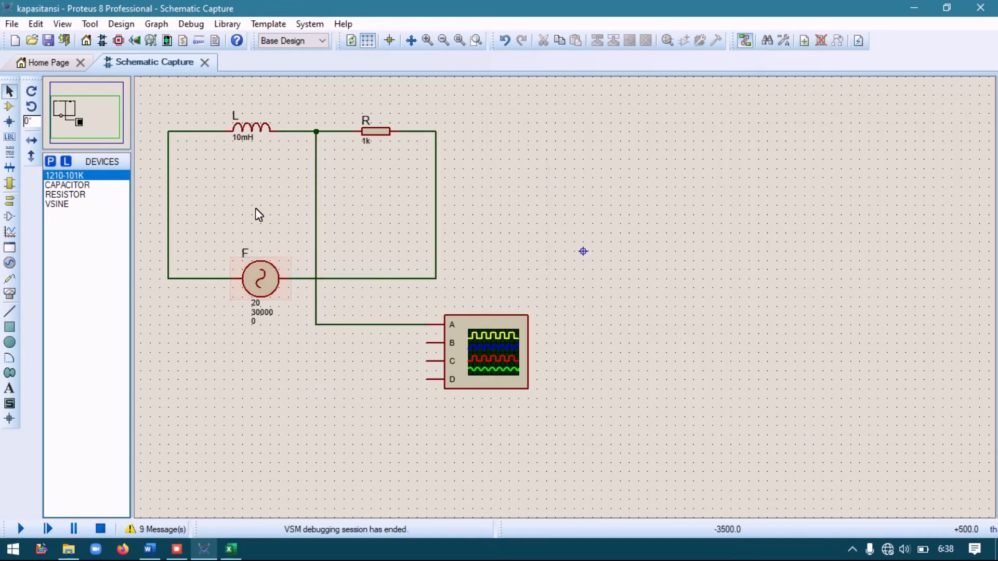
- Set the frequency of the sine source F to 40000 Hz and deselect the source
double_click(259, 271)
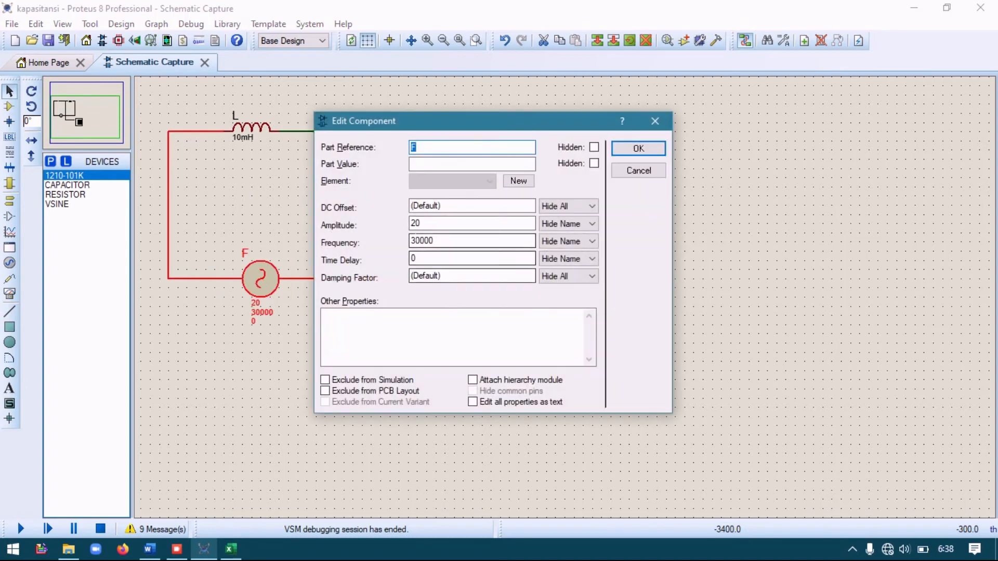
left_click(414, 240)
key("BackSpace")
type("4")
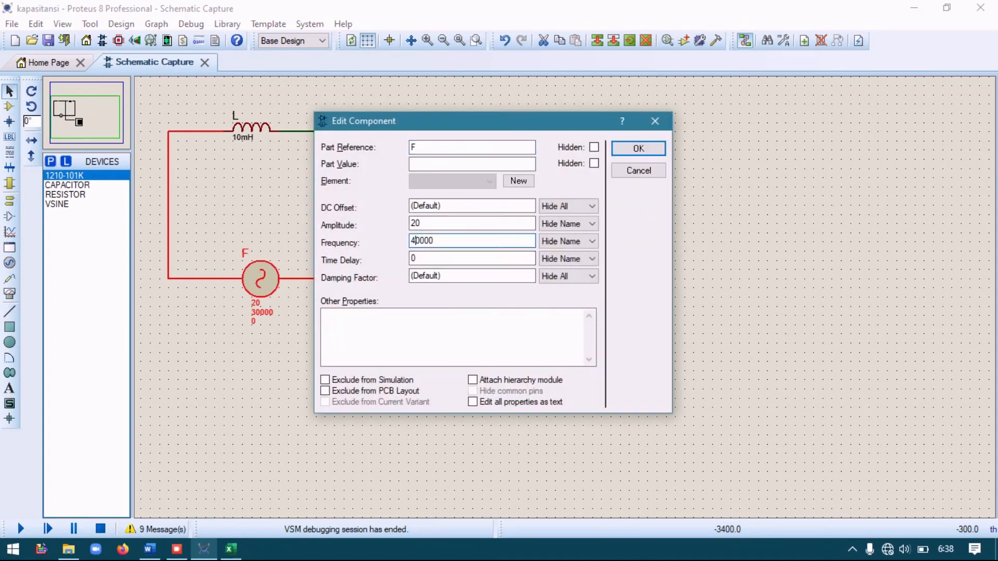
key("Return")
left_click(324, 501)
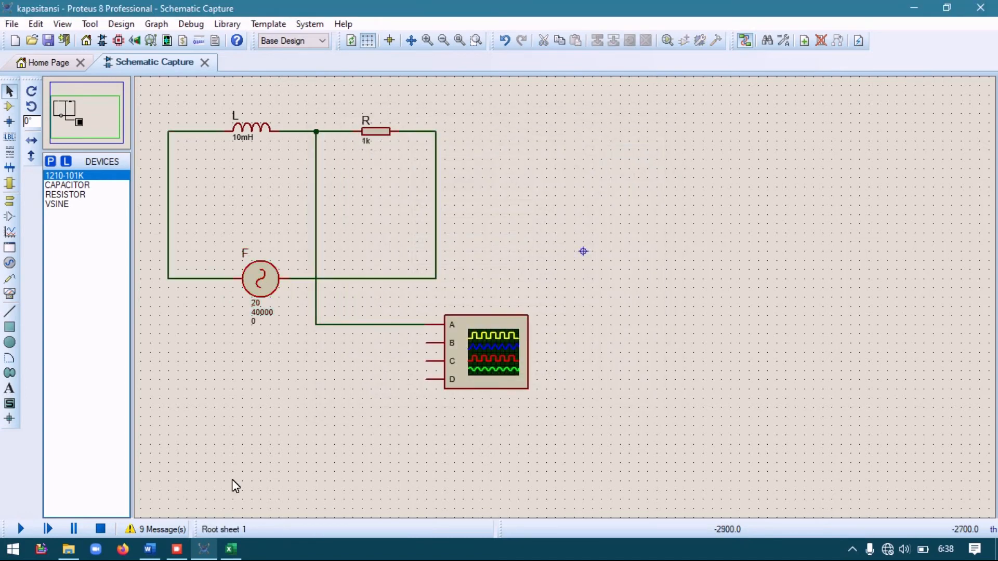
- Simulate at 40000 Hz with oscilloscope channel A at 2 V per division, mark a waveform peak with the cursor, and stop the simulation
left_click(15, 529)
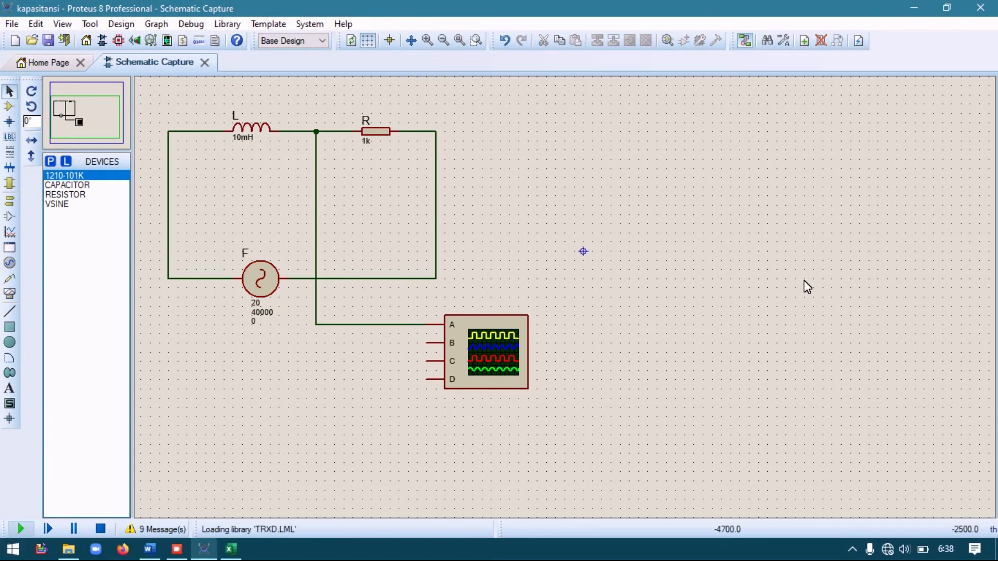
mouse_move(874, 223)
left_mouse_down()
mouse_move(874, 242)
mouse_move(872, 230)
left_mouse_up()
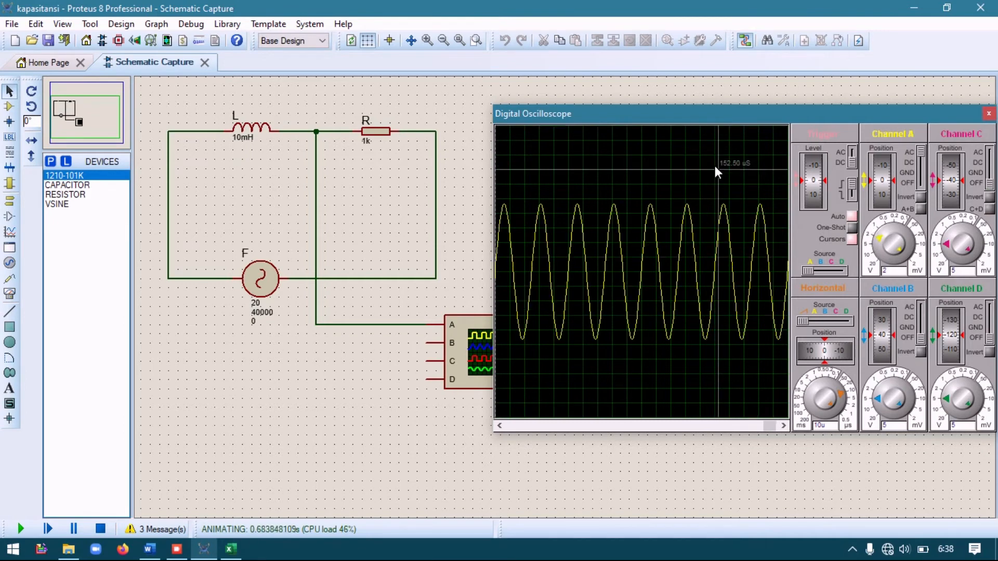
left_click(716, 194)
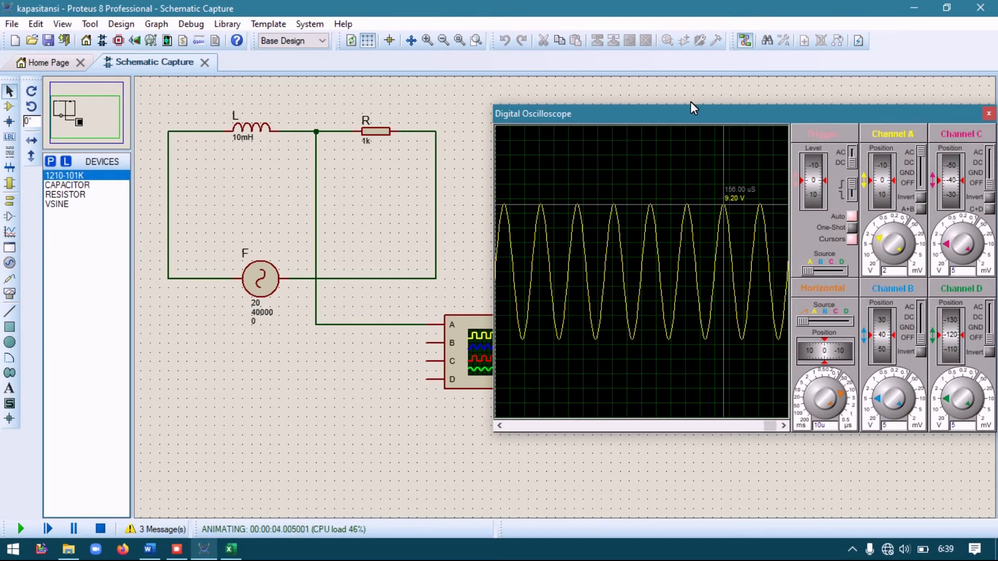
left_click(99, 529)
- Set source F to 50000 Hz and simulate the circuit, marking a channel A peak with the oscilloscope cursor before stopping
double_click(262, 261)
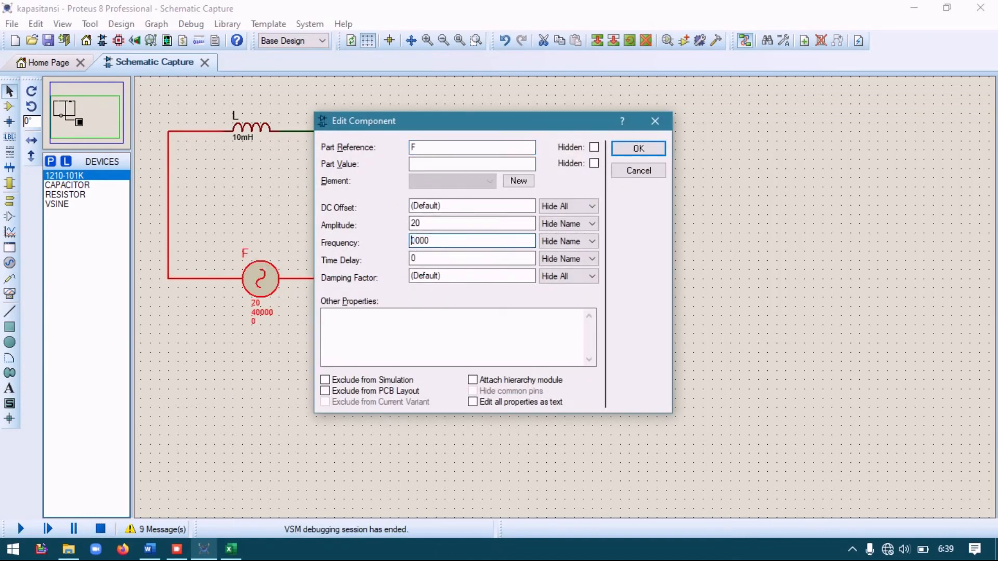
key("Return")
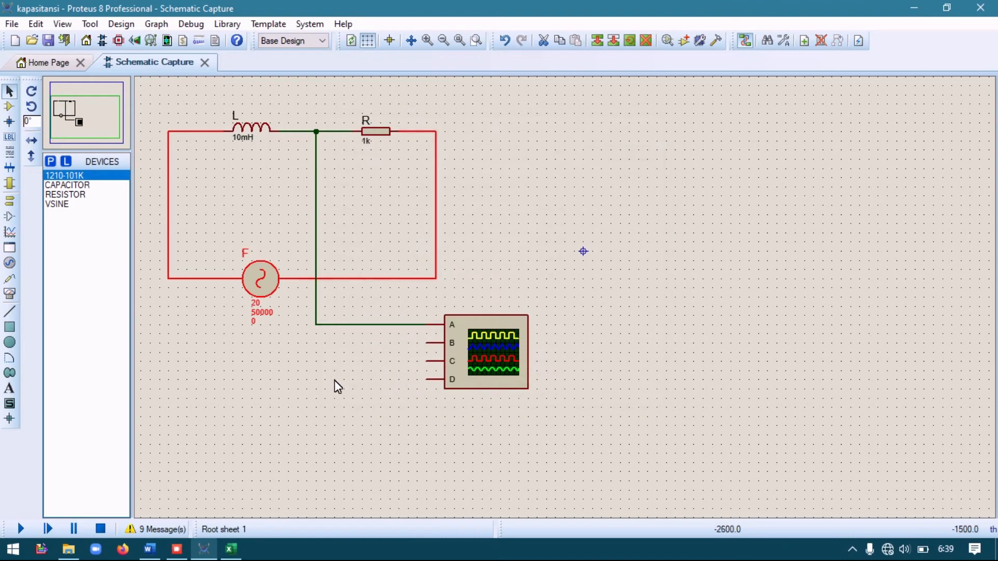
left_click(16, 529)
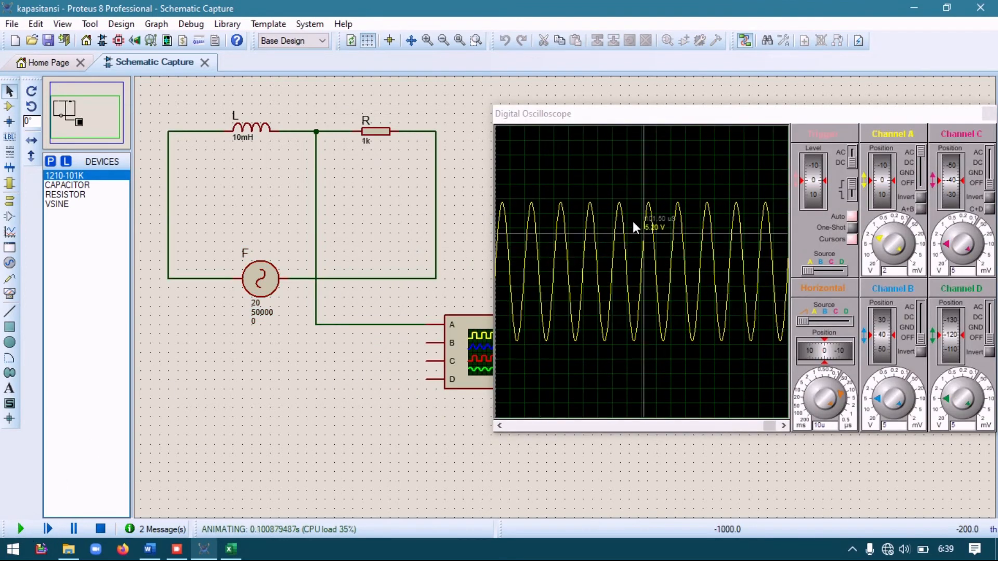
left_click(611, 194)
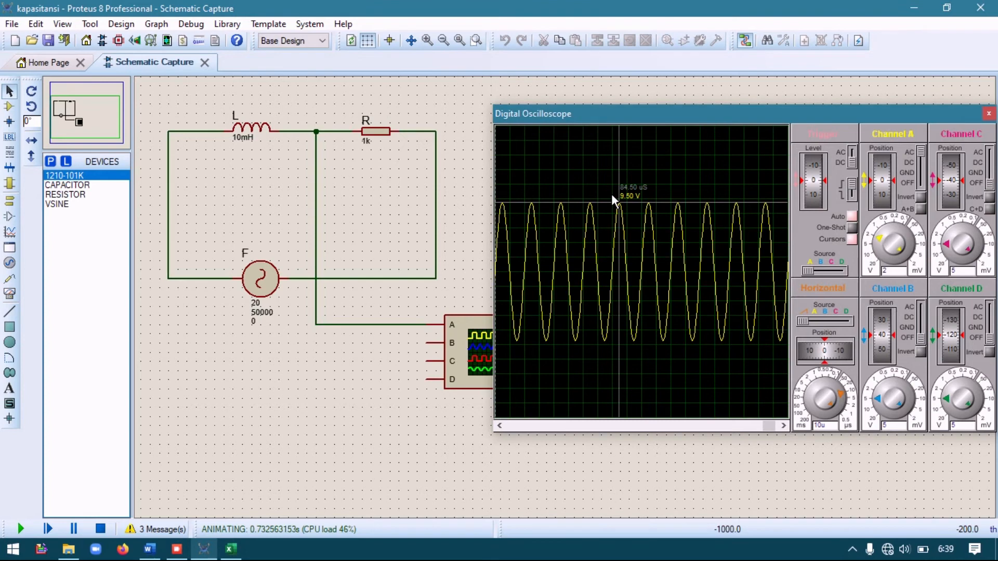
left_click(622, 205)
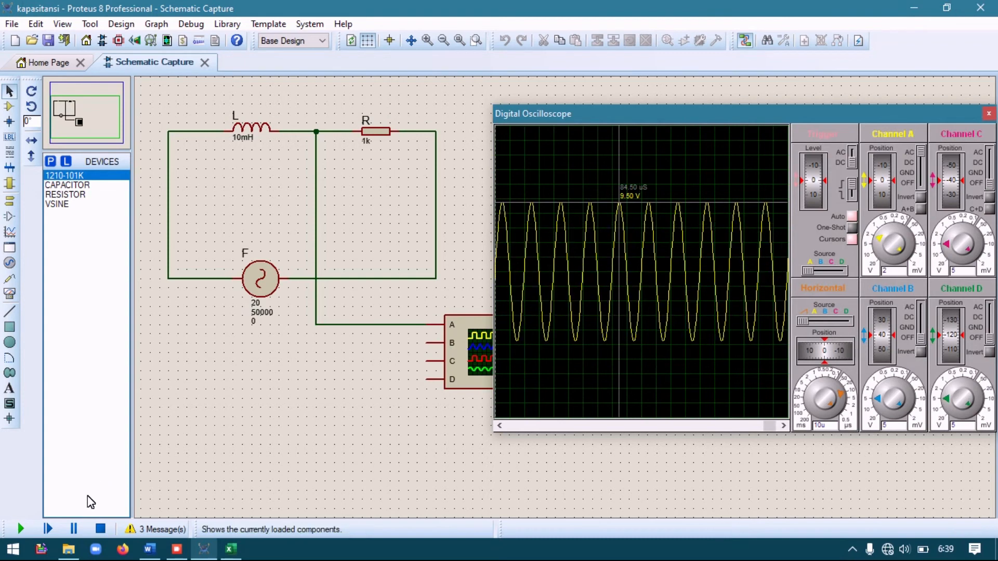
left_click(99, 527)
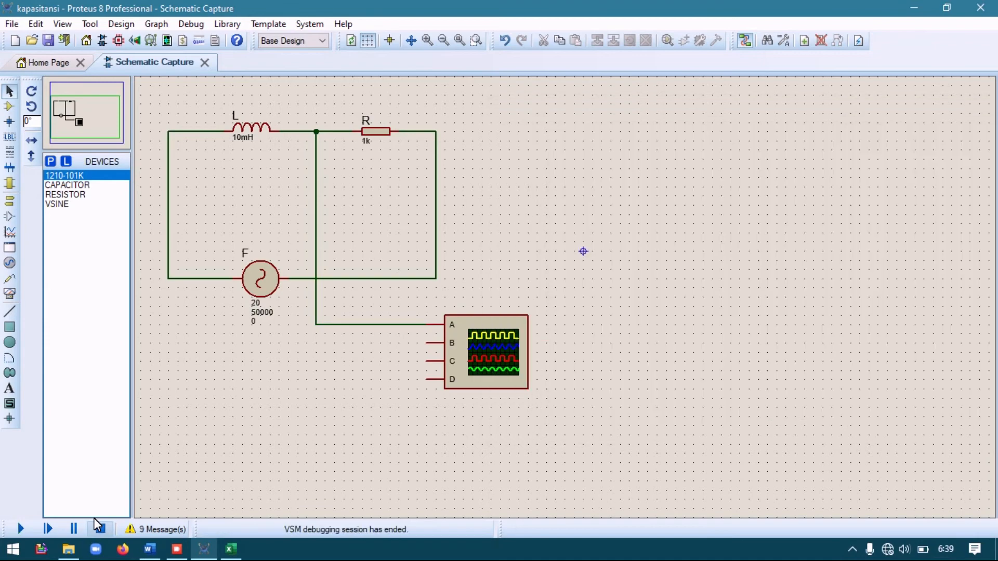
- Set source F to 70000 Hz and simulate the circuit, marking a channel A peak with the oscilloscope cursor before stopping
double_click(262, 271)
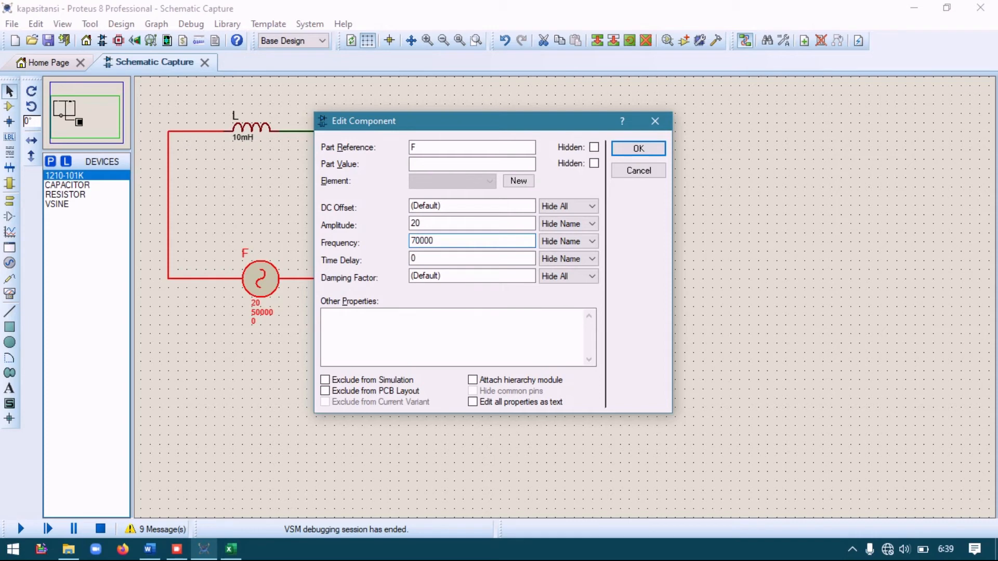
key("Return")
left_click(329, 406)
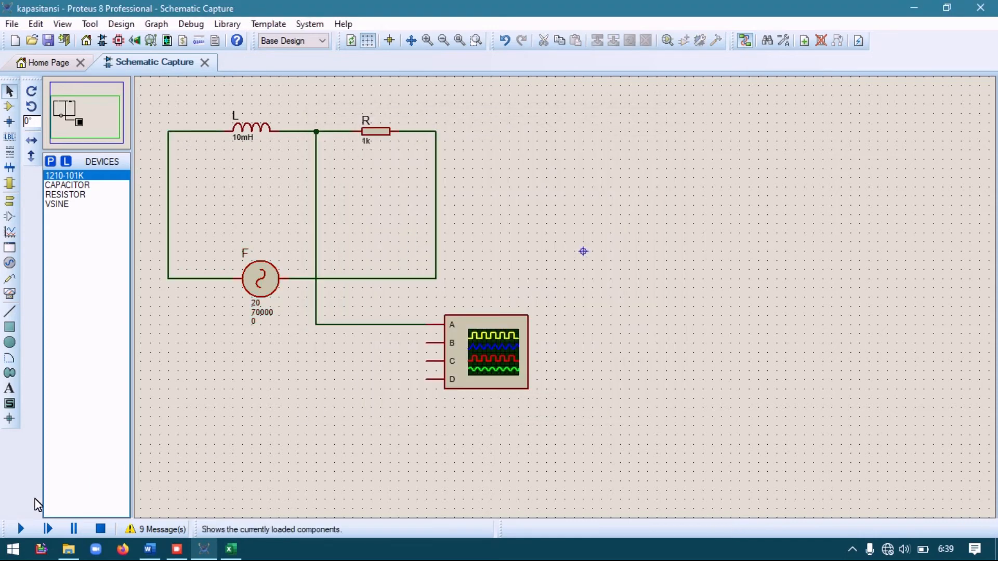
left_click(21, 528)
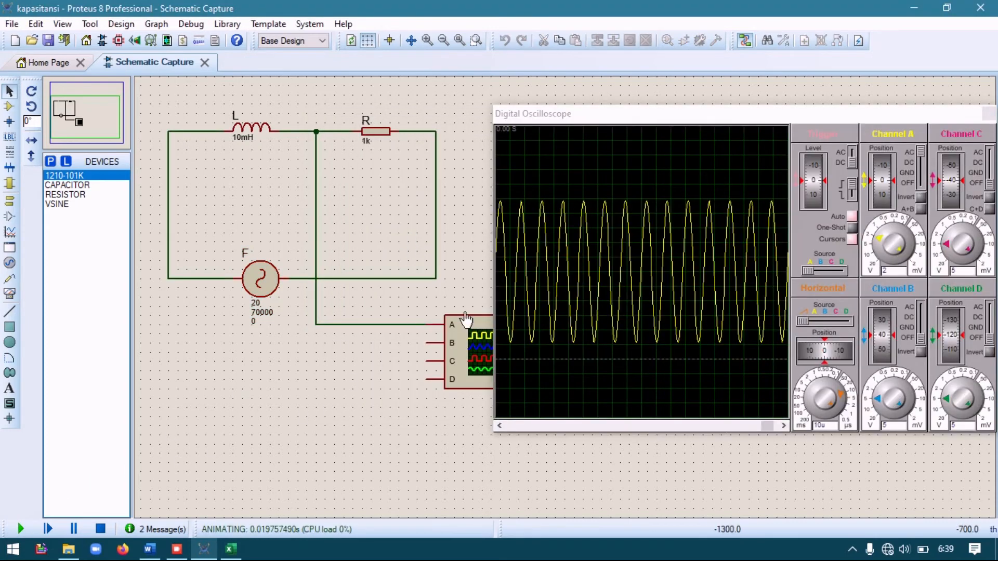
left_click(659, 192)
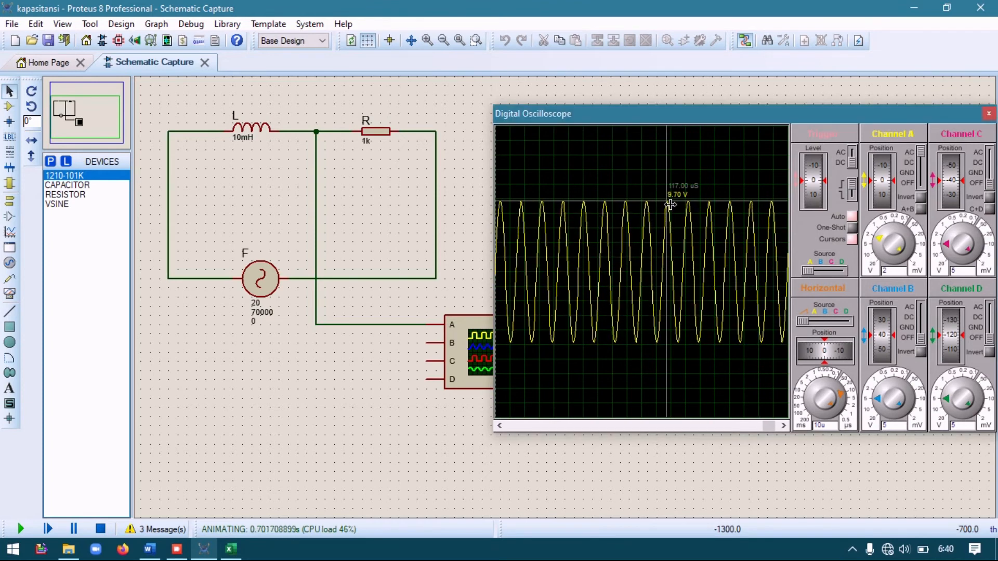
left_click(605, 186)
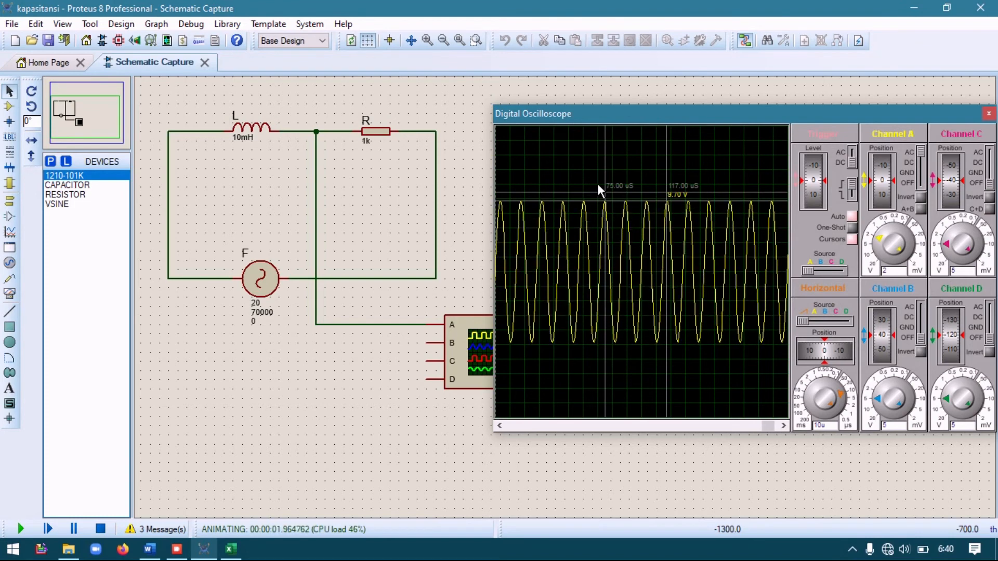
left_click(100, 528)
- Set source F to 100000 Hz and simulate the circuit, marking a channel A peak with the oscilloscope cursor
double_click(277, 279)
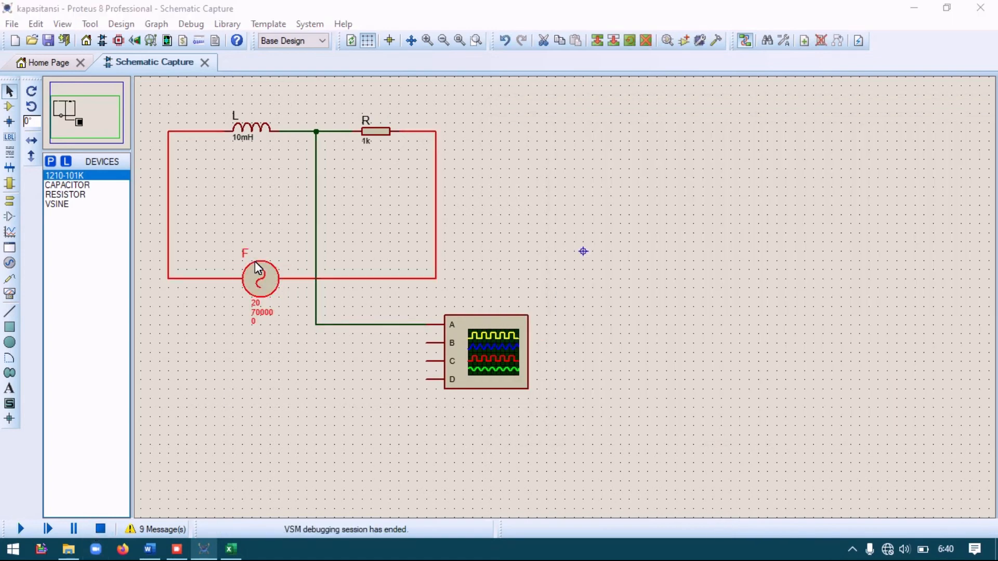
left_click(416, 241)
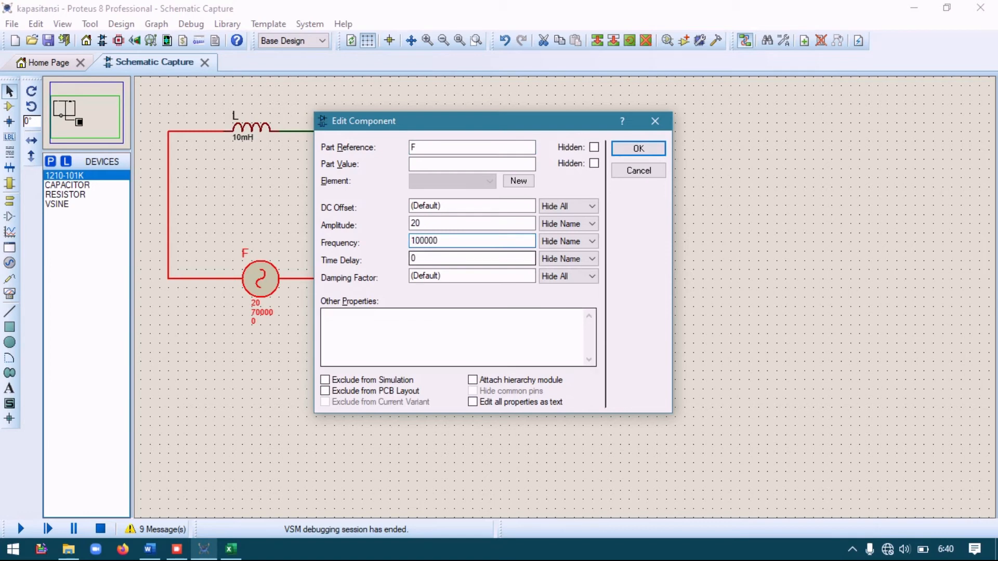
key("Return")
left_click(720, 193)
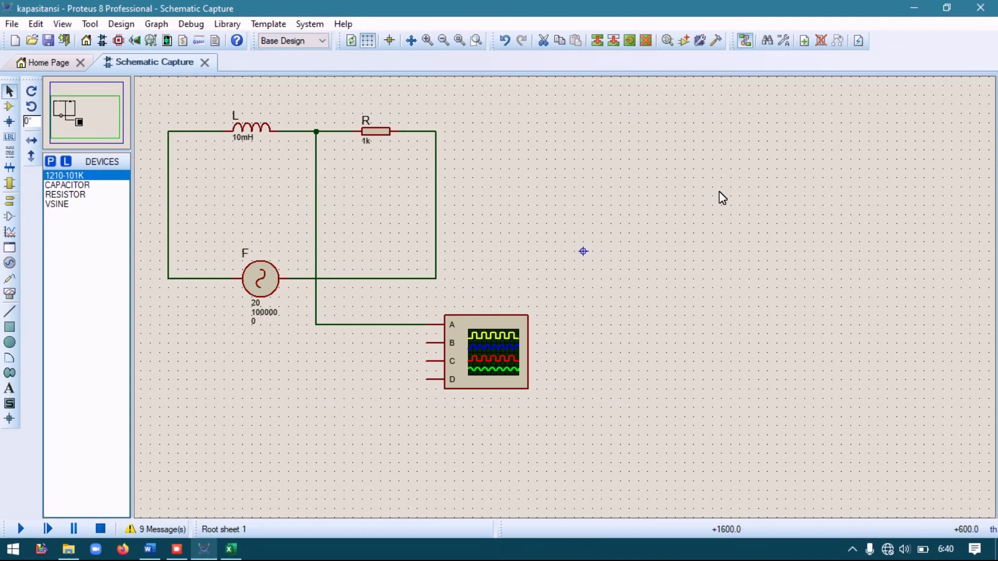
left_click(18, 529)
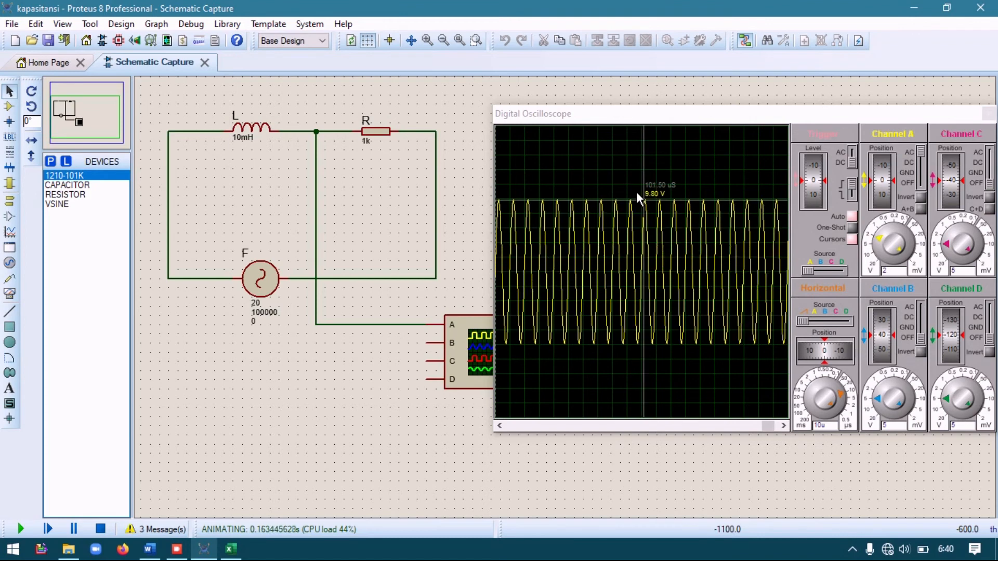
left_click(637, 191)
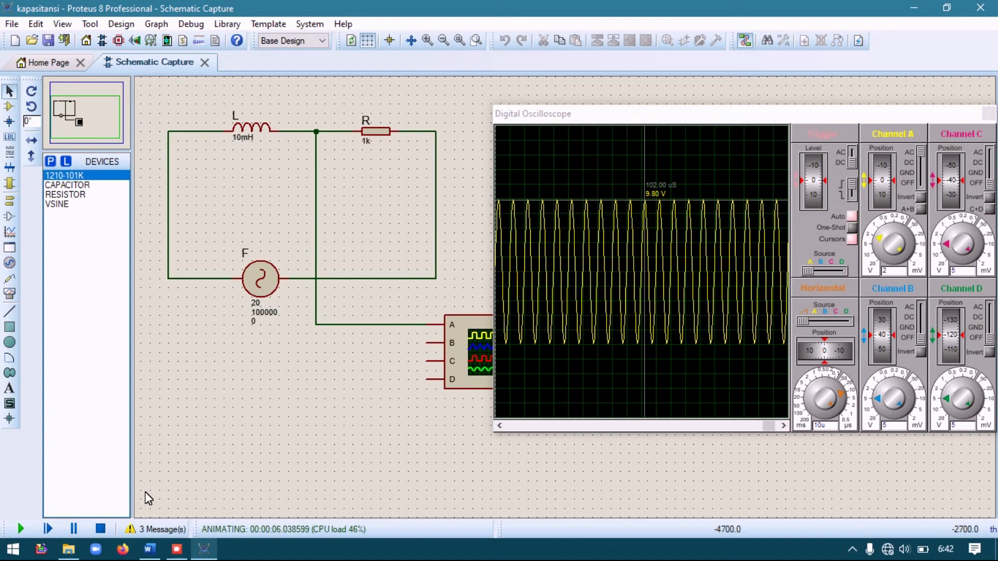
- Switch to the INDUKTANSI document in Word and review the EL graph for 10 mH, 1k ohm
left_click(148, 550)
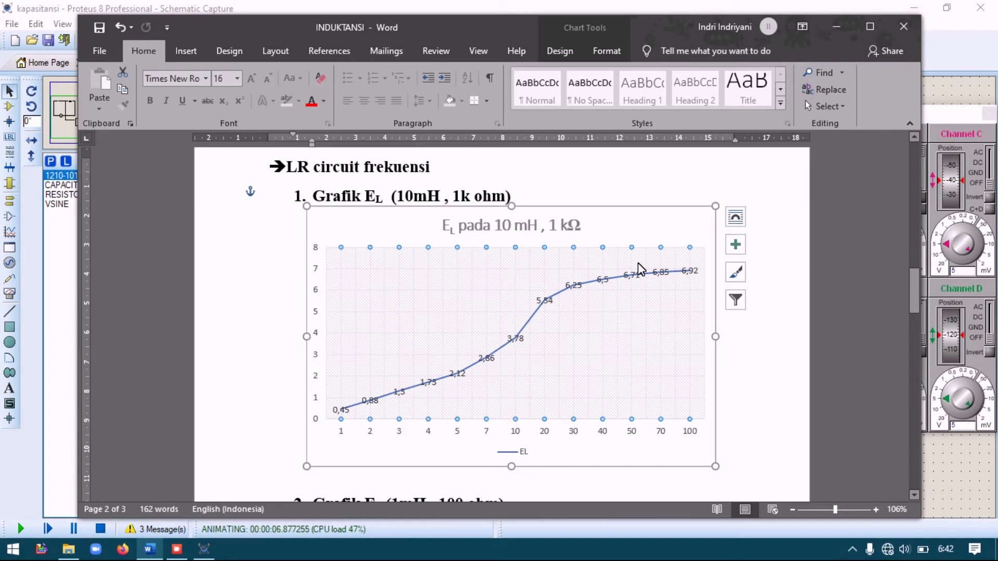
left_click_drag(911, 305, 905, 343)
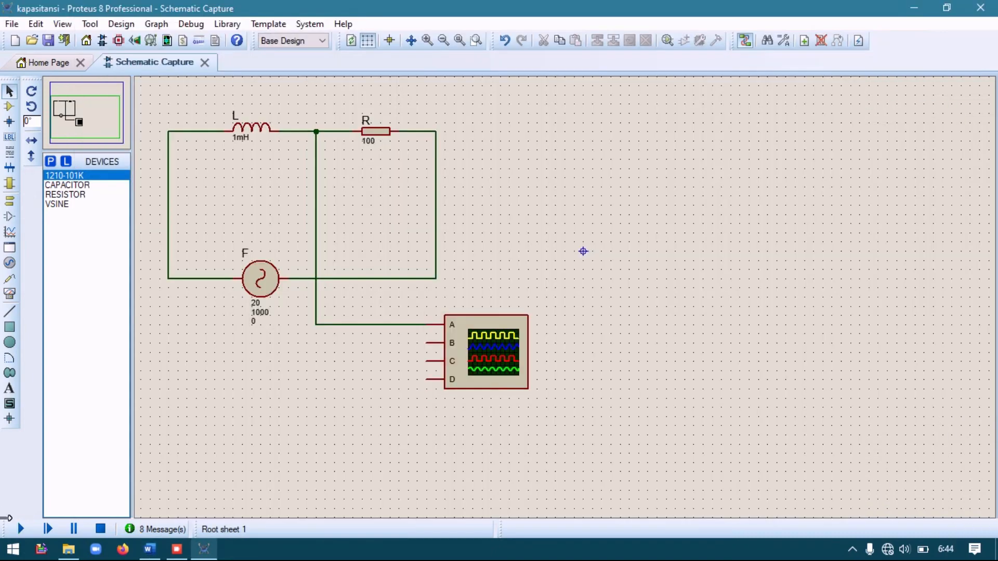
- Simulate the 1 mH, 100 ohm circuit at 1000 Hz to read the channel A peak, and stop the simulation
key("F12")
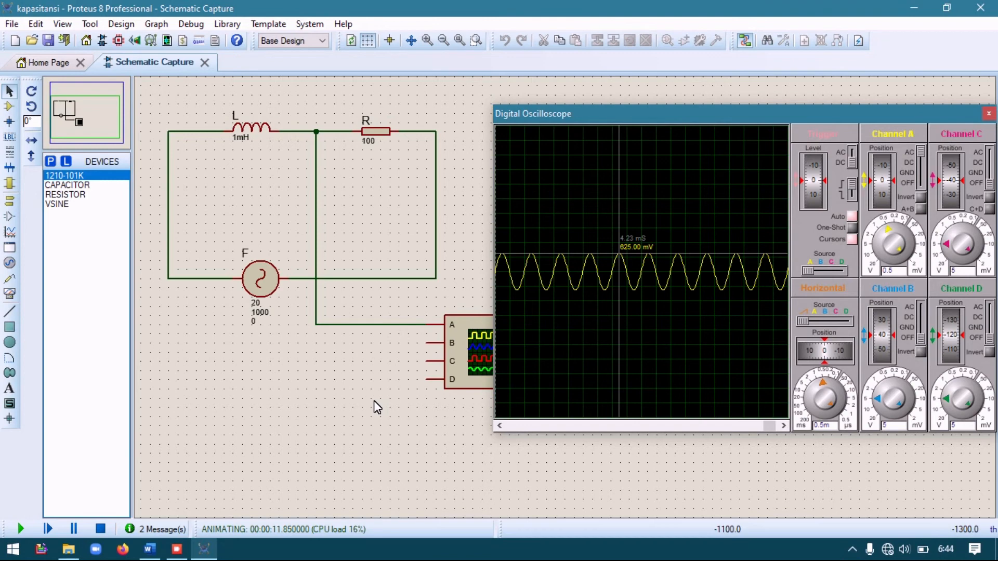
left_click(100, 528)
- Set source F to 2000 Hz and simulate the 1 mH, 100 ohm circuit, marking a channel A peak before stopping
double_click(260, 279)
double_click(421, 241)
type("2000")
left_click(638, 149)
left_click(20, 528)
left_click(589, 238)
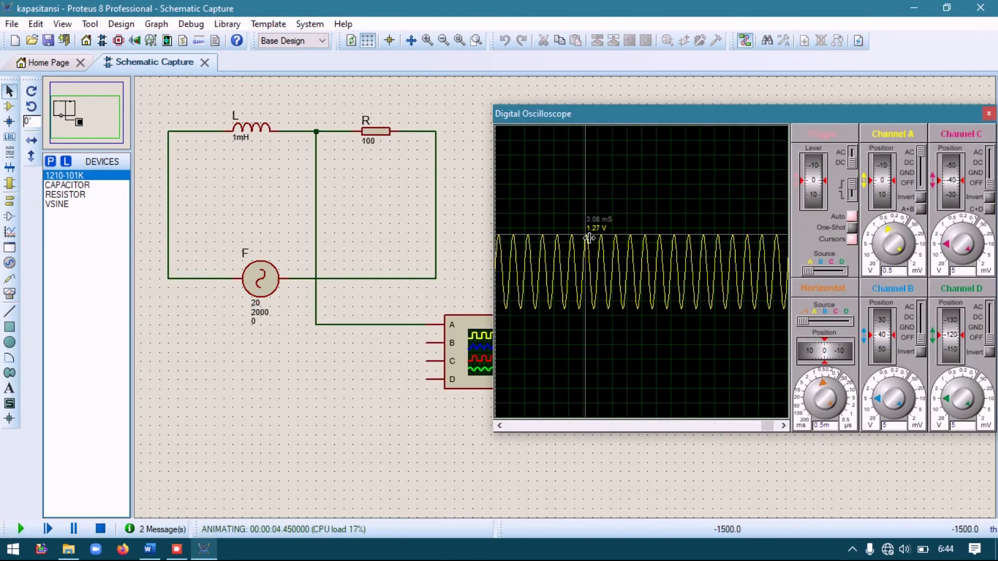
left_click(100, 528)
- Set the frequency of the sine source F to 3000 Hz
double_click(258, 282)
left_click_drag(410, 240, 416, 240)
type("3")
left_click(638, 148)
- Simulate at 3000 Hz with channel A set to 1 V and the horizontal scale to 50 µs, mark a peak, and stop the simulation
left_click(20, 529)
left_click_drag(888, 229, 877, 227)
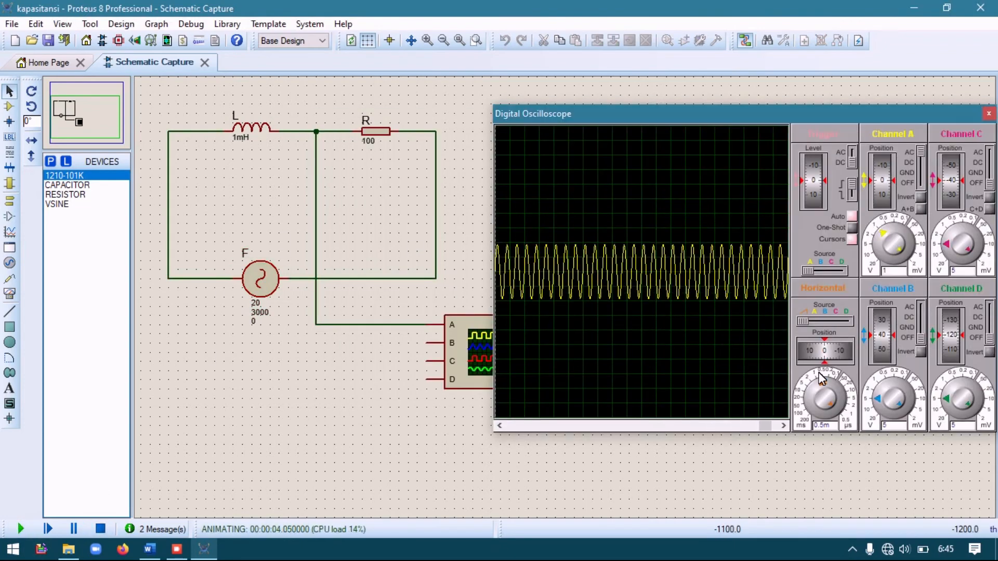
left_click_drag(821, 380, 835, 385)
left_click(712, 245)
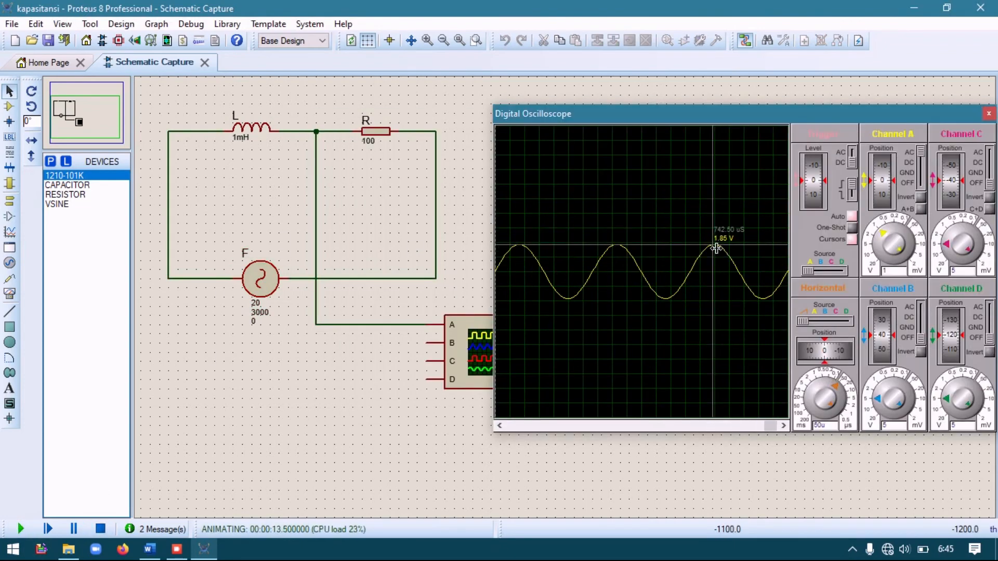
left_click(100, 529)
- Set source F to 4000 Hz and simulate the circuit, marking a channel A peak with the oscilloscope cursor before stopping
double_click(258, 281)
left_click_drag(410, 240, 415, 239)
type("4")
left_click(638, 149)
left_click(19, 529)
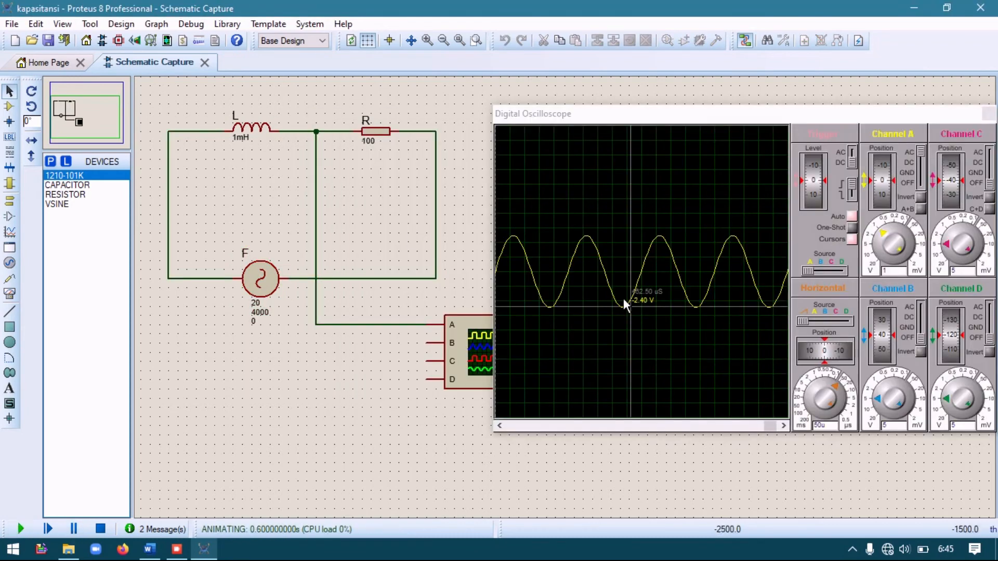
left_click(658, 237)
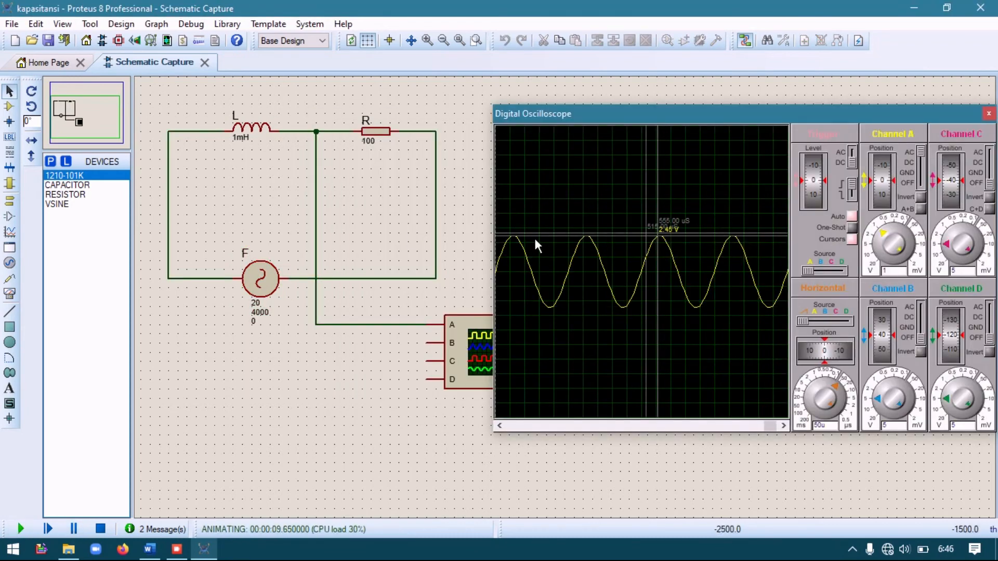
left_click(100, 529)
- Set source F to 5000 Hz and simulate the circuit, marking a channel A peak with the oscilloscope cursor before stopping
double_click(259, 282)
left_click_drag(410, 239, 416, 240)
type("5")
left_click(638, 149)
left_click(20, 528)
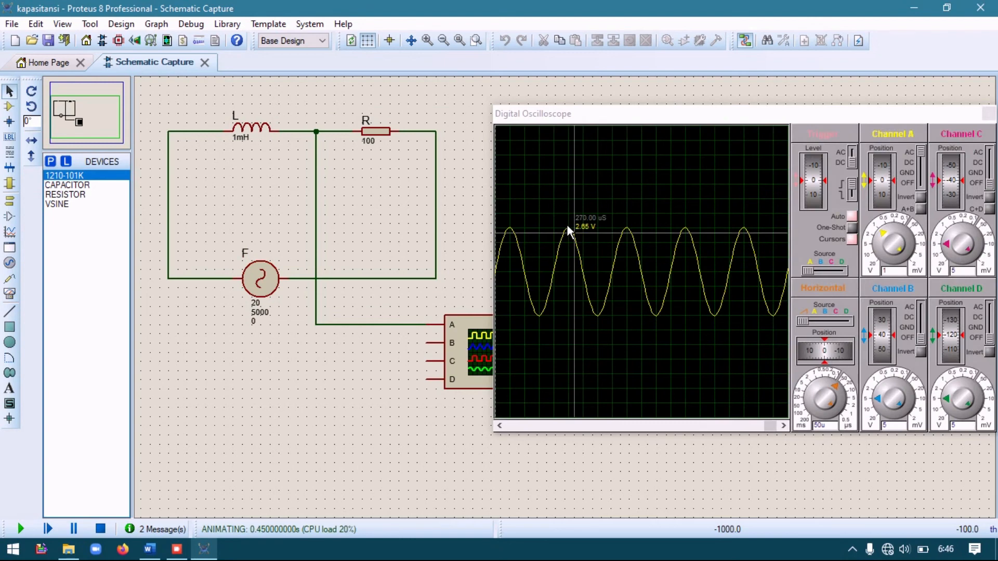
left_click(571, 229)
left_click(101, 529)
- Set source F to 7000 Hz and simulate the circuit, marking a channel A peak with the oscilloscope cursor before stopping
double_click(259, 281)
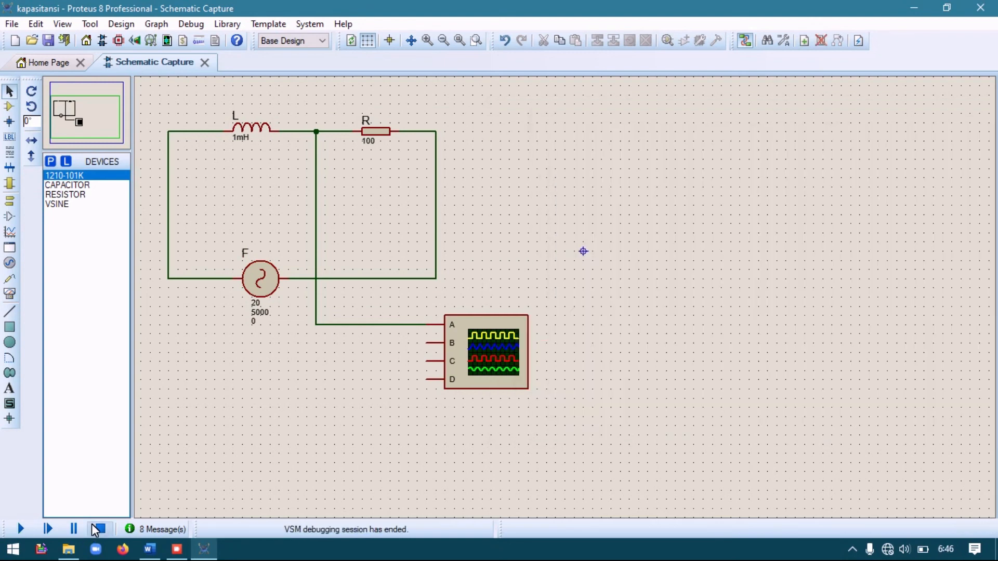
left_click_drag(411, 239, 416, 240)
type("7")
left_click(638, 149)
left_click(19, 529)
left_click(633, 214)
left_click(101, 528)
- Set source F to 10000 Hz and simulate the circuit, marking a channel A peak with the oscilloscope cursor before stopping
double_click(260, 280)
left_click_drag(410, 241, 416, 241)
type("10")
left_click(638, 148)
left_click(20, 529)
left_click(590, 194)
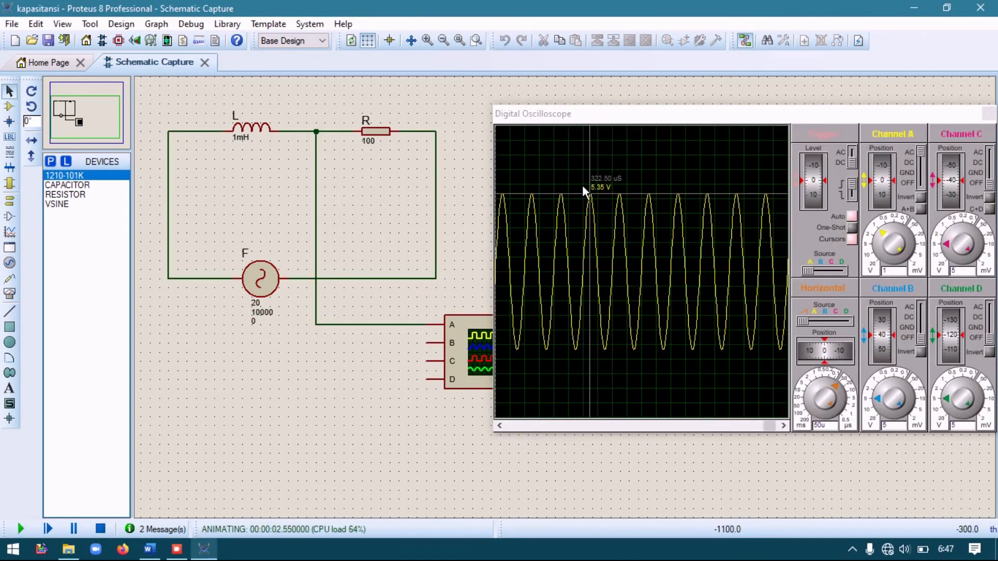
left_click(100, 529)
- Set the frequency of the sine source F to 20000 Hz in the 1 mH, 100 ohm circuit
double_click(268, 284)
left_click_drag(411, 240, 416, 240)
type("2")
left_click(639, 149)
- Simulate at 20000 Hz with channel A set to 2 V and the horizontal scale to 5 µs, and mark a waveform peak with the cursor
left_click(19, 529)
left_click_drag(883, 233, 878, 238)
left_click_drag(835, 386, 843, 399)
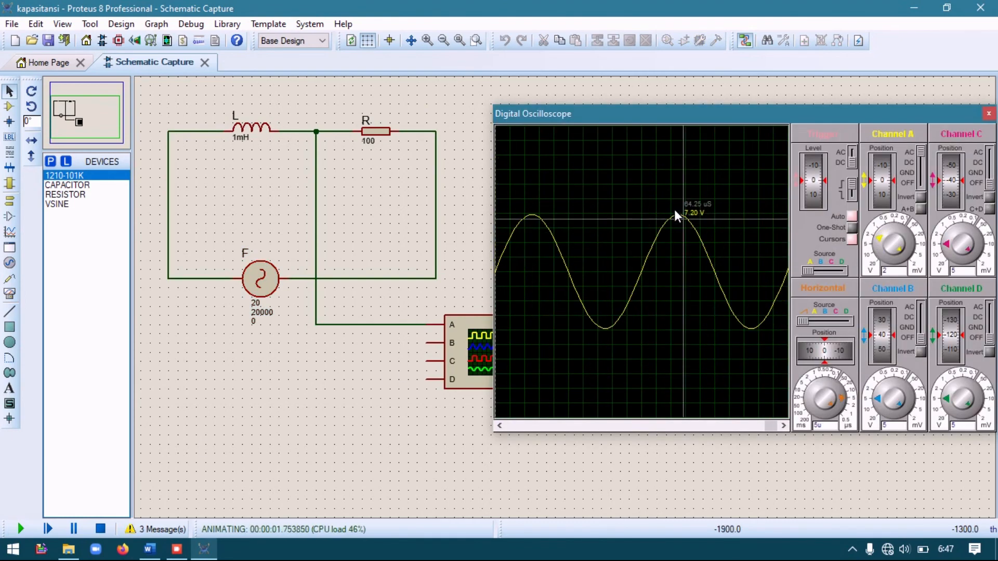
left_click(677, 214)
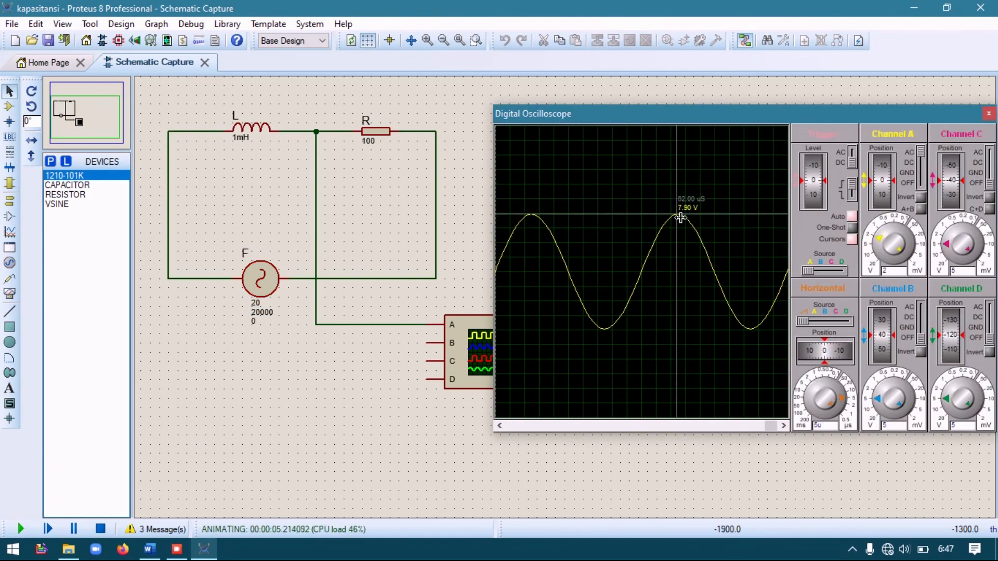
- Set source F to 30000 Hz and simulate the circuit, marking a channel A peak with the oscilloscope cursor before stopping
left_click(101, 529)
double_click(263, 281)
left_click_drag(410, 241, 416, 240)
type("3")
left_click(639, 148)
left_click(20, 529)
left_click(619, 209)
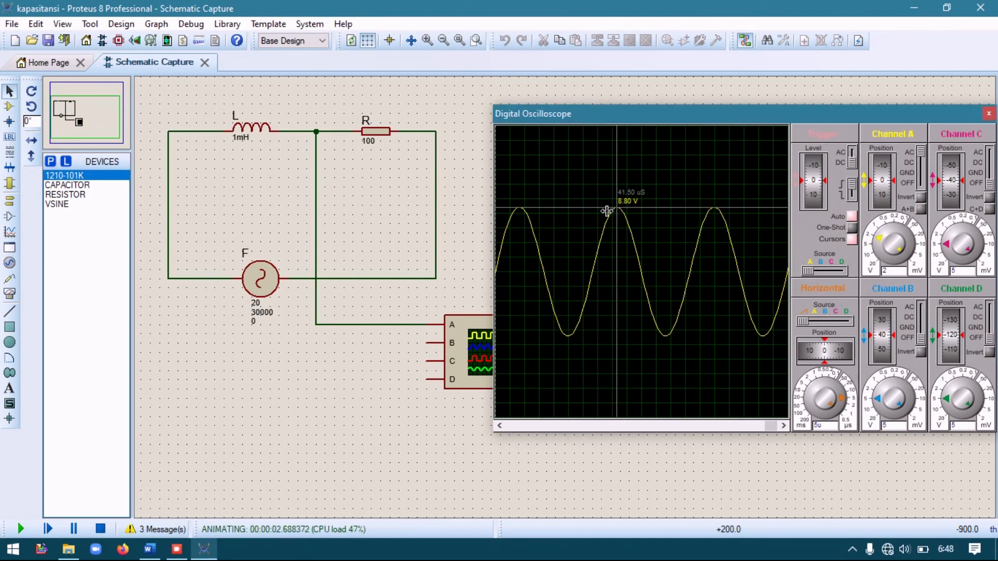
left_click(100, 528)
- Set source F to 40000 Hz and simulate the circuit, marking a channel A peak with the oscilloscope cursor before stopping
double_click(261, 267)
type("4")
key("Return")
left_click(20, 530)
left_click(662, 208)
left_click(100, 528)
- Set source F to 50000 Hz and simulate the circuit, marking a channel A peak with the oscilloscope cursor before stopping
double_click(262, 268)
type("5")
key("Return")
left_click(19, 530)
left_click(616, 195)
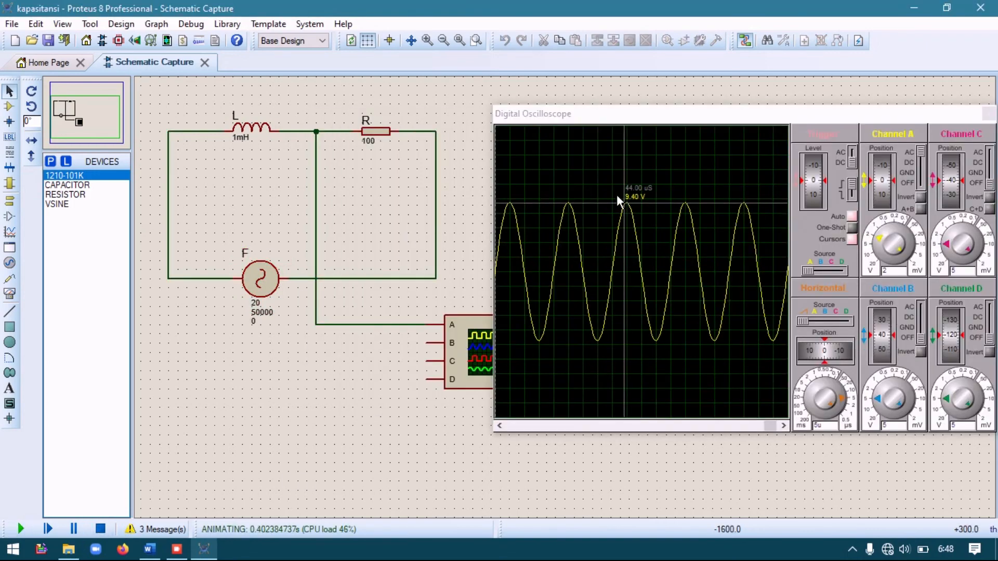
left_click(100, 528)
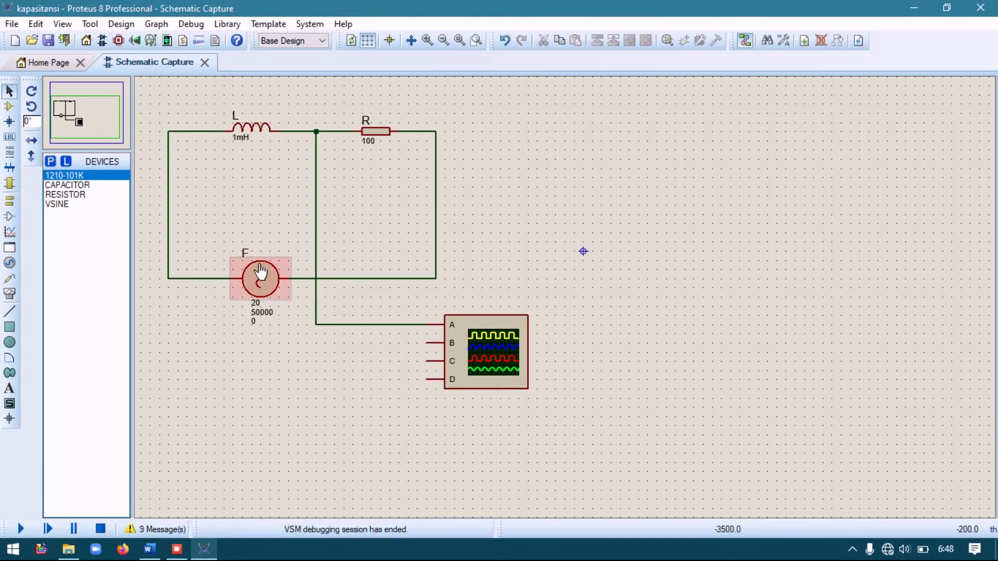
- Set source F to 70000 Hz, run the simulation to view the channel A waveform, and stop it
double_click(260, 272)
type("7")
key("Return")
left_click(20, 530)
left_click(101, 528)
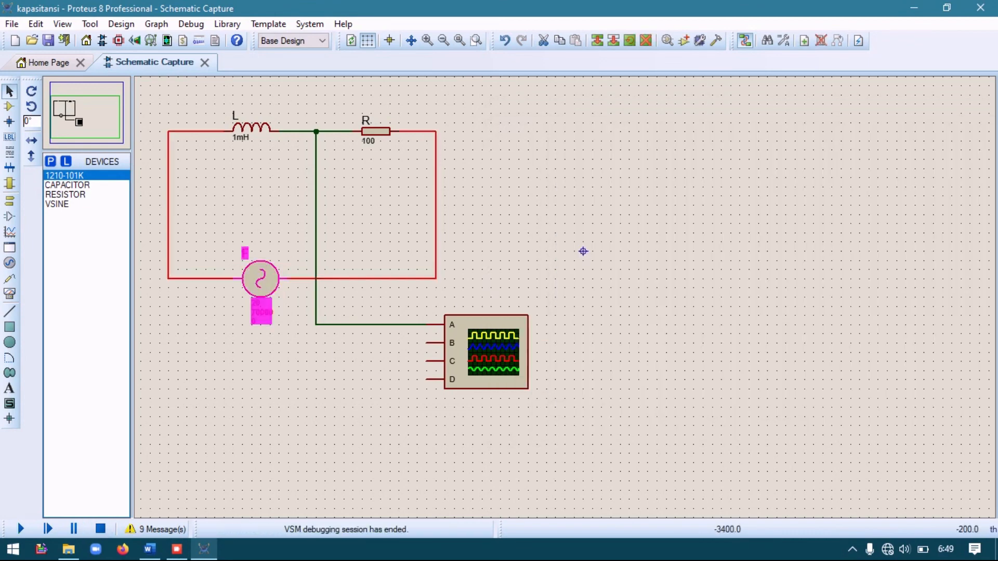
- Set source F to 100000 Hz and simulate the circuit, marking a channel A peak with the oscilloscope cursor
double_click(261, 273)
type("100000")
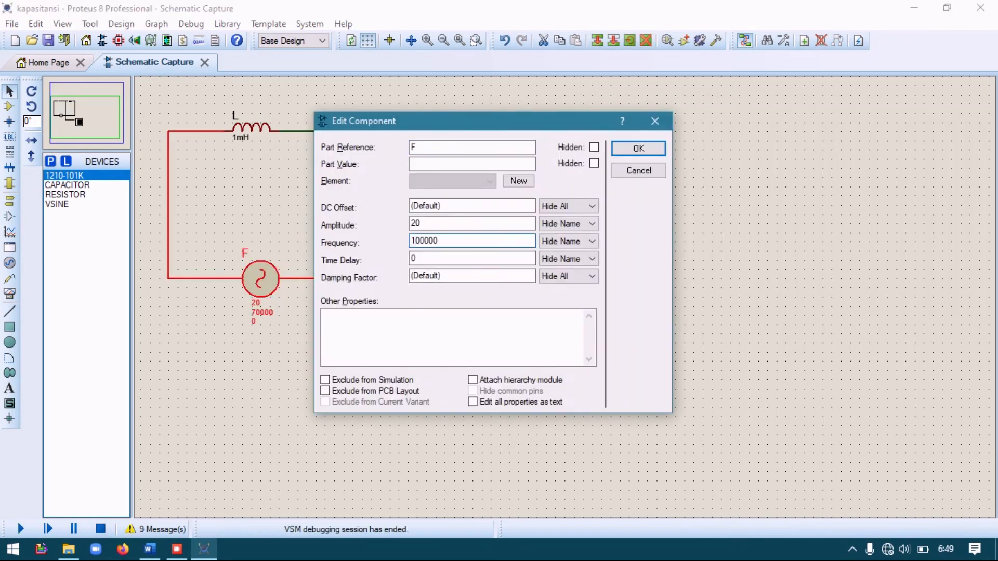
key("Return")
left_click(21, 529)
left_click(677, 200)
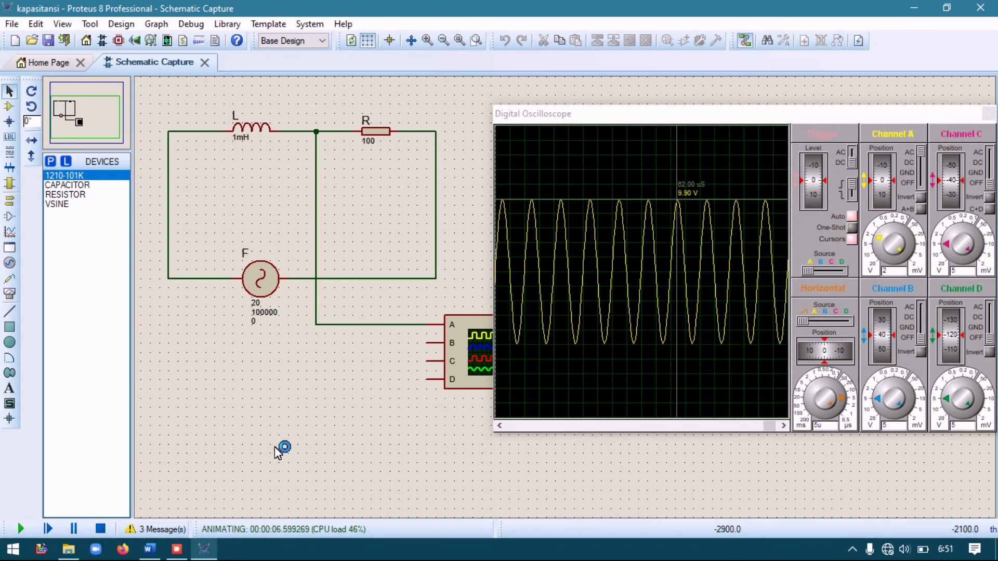
- Switch to the INDUKTANSI document in Word and enter 1 k in all three R cells of the quality factor table
left_click(150, 549)
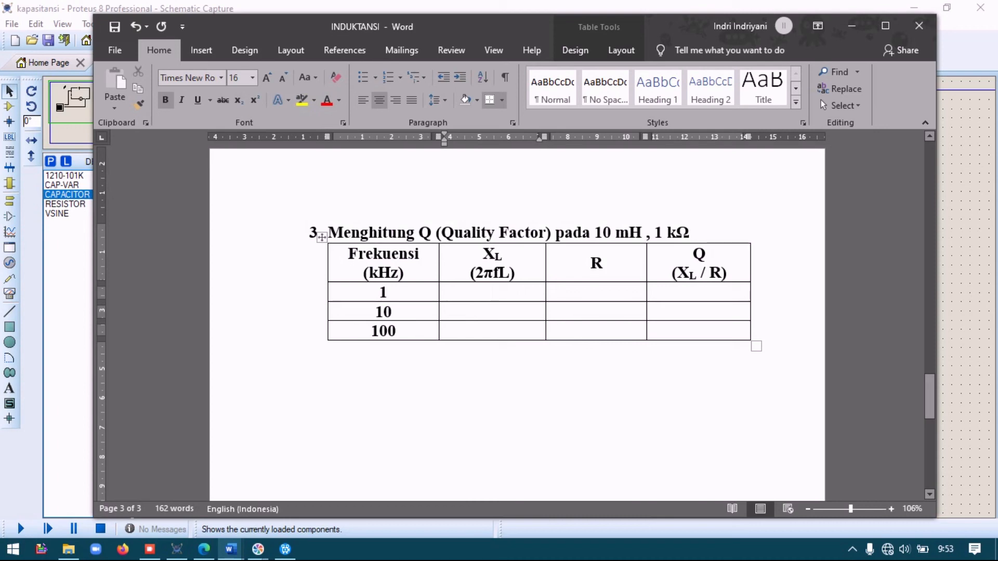
left_click(597, 292)
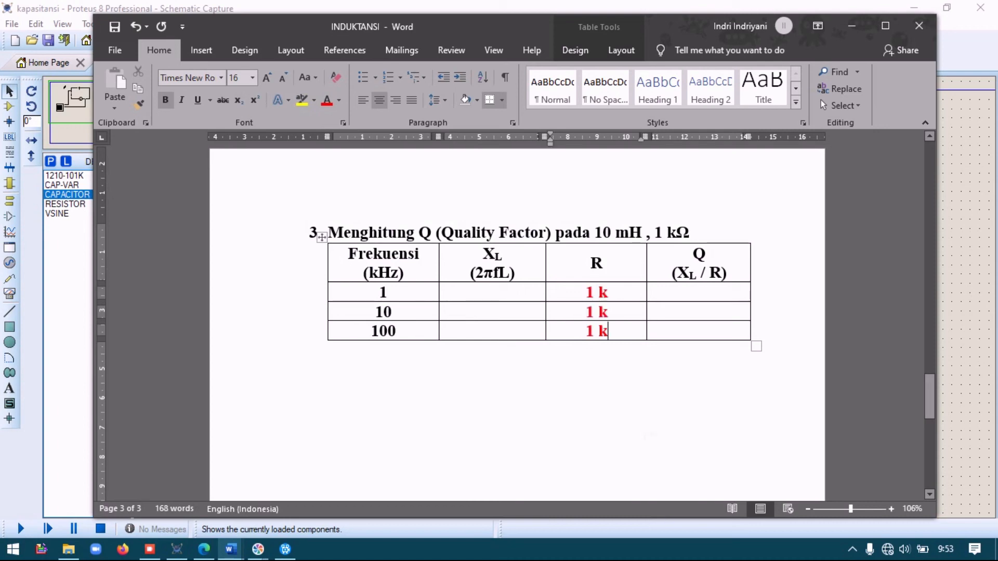
left_click(645, 437)
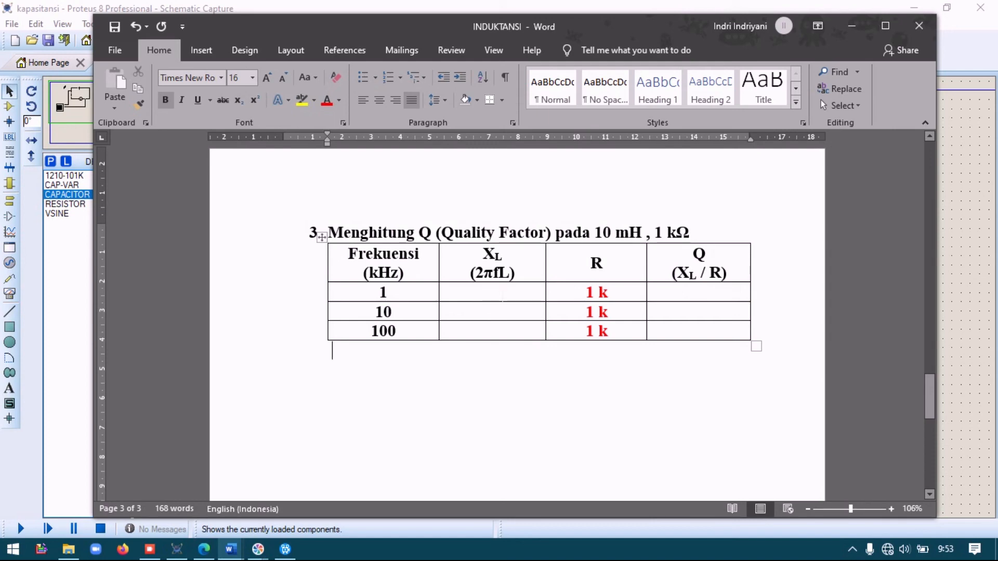
- Fill the quality factor table's XL column with 62,83 Ohm, 628,3 Ohm and 6283 Ohm for 1, 10 and 100 kHz
left_click(502, 296)
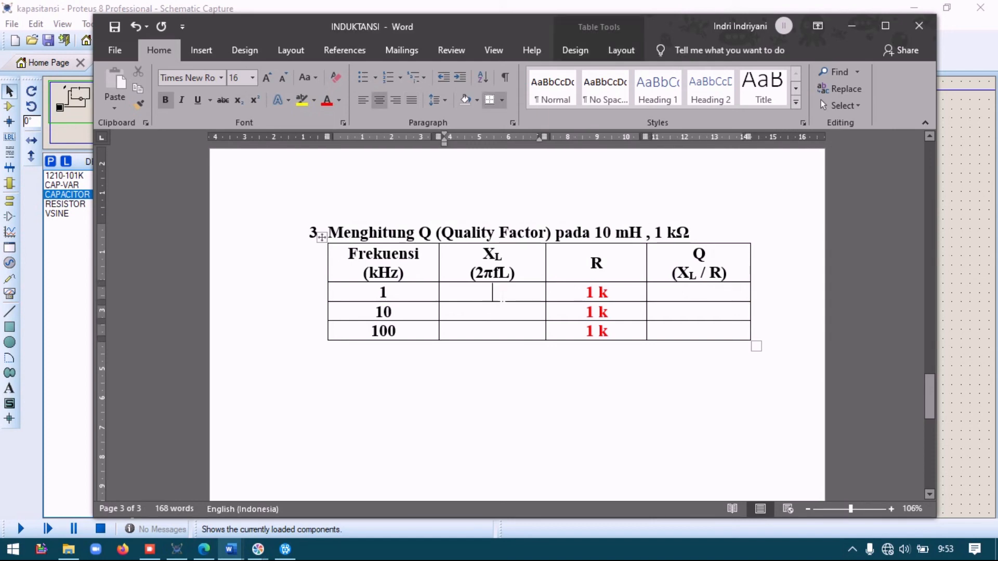
type("62")
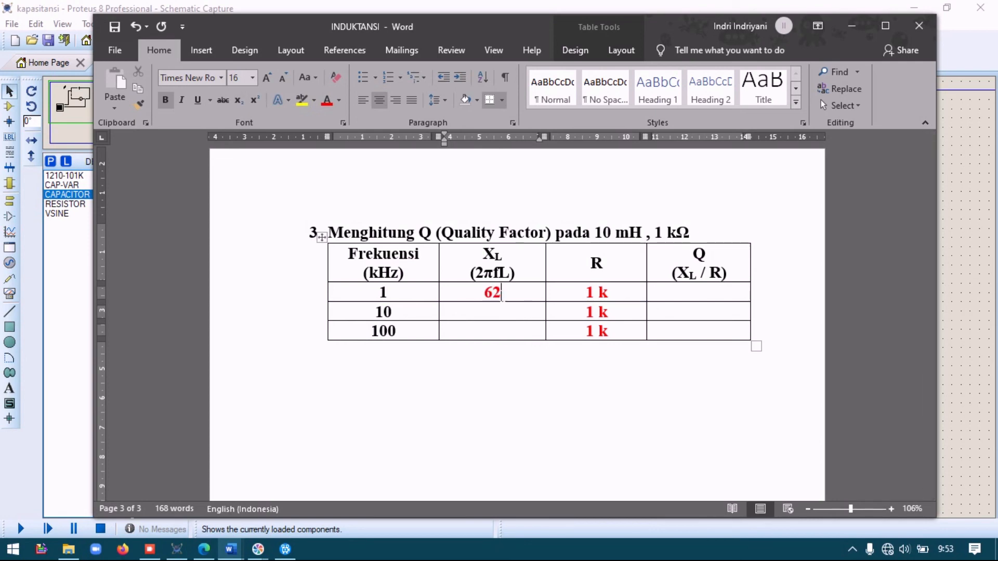
type(",83 Ohm")
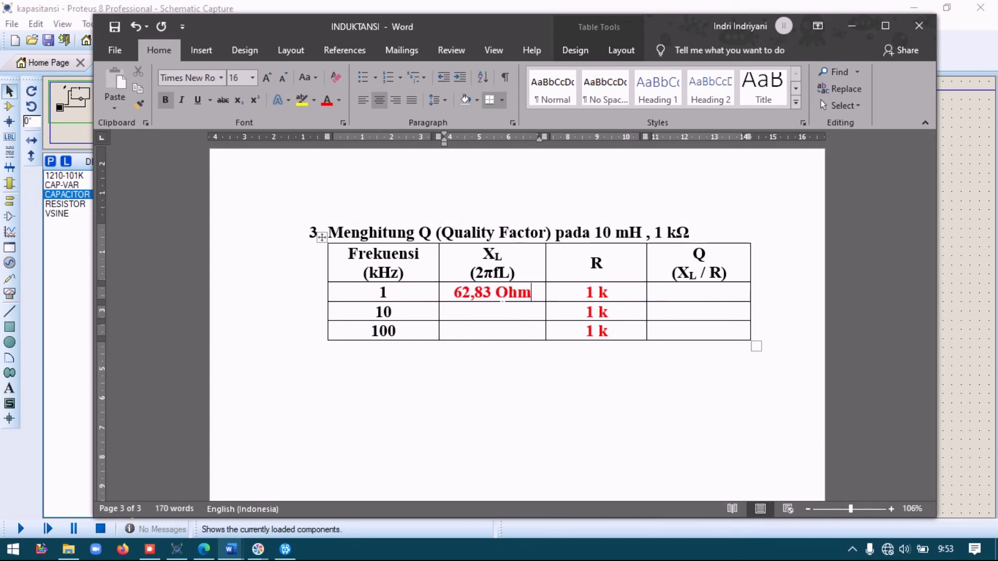
key("Down")
type("628,3 OHm")
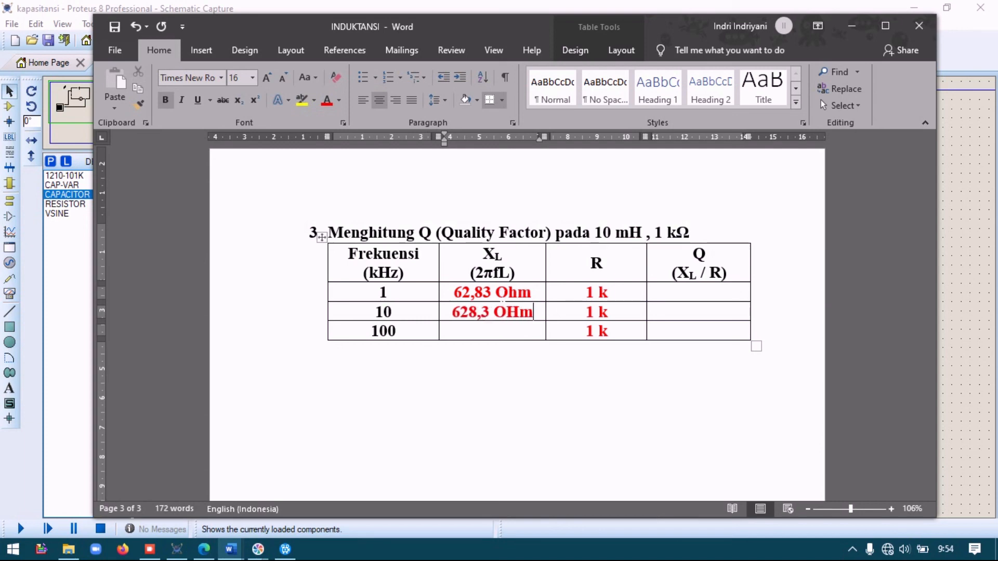
key("BackSpace")
key("BackSpace")
type("hm")
key("Down")
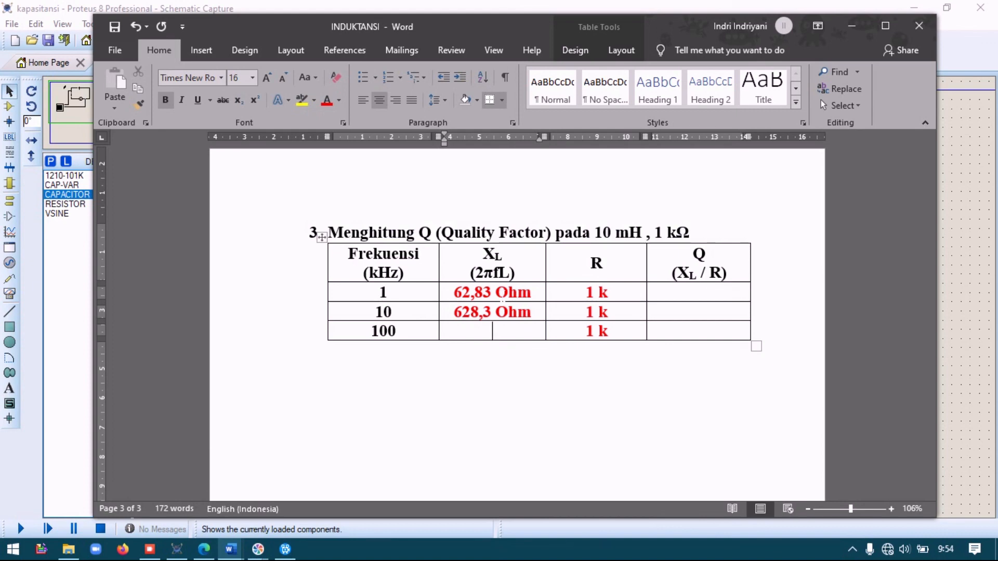
type("6")
type("29")
key("BackSpace")
type("83 Ohm")
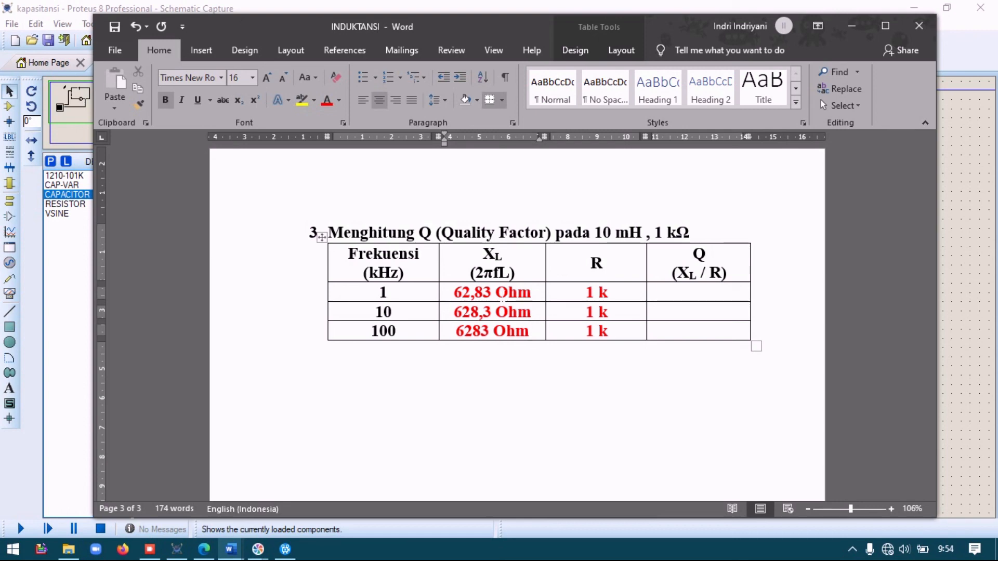
left_click(867, 333)
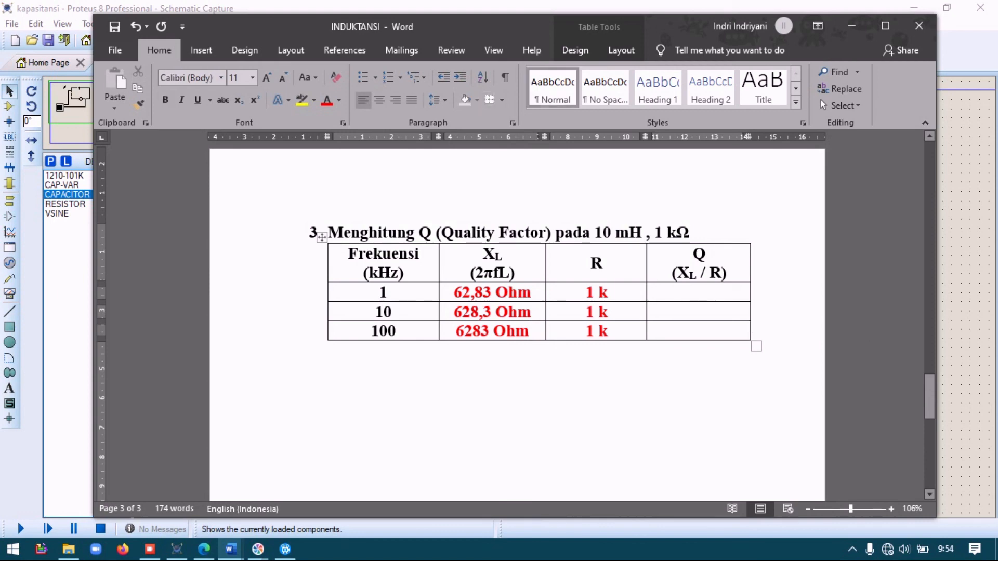
- Fill the quality factor table's Q column with 0,1, 0,6 and 6,3 for 1, 10 and 100 kHz
left_click(699, 293)
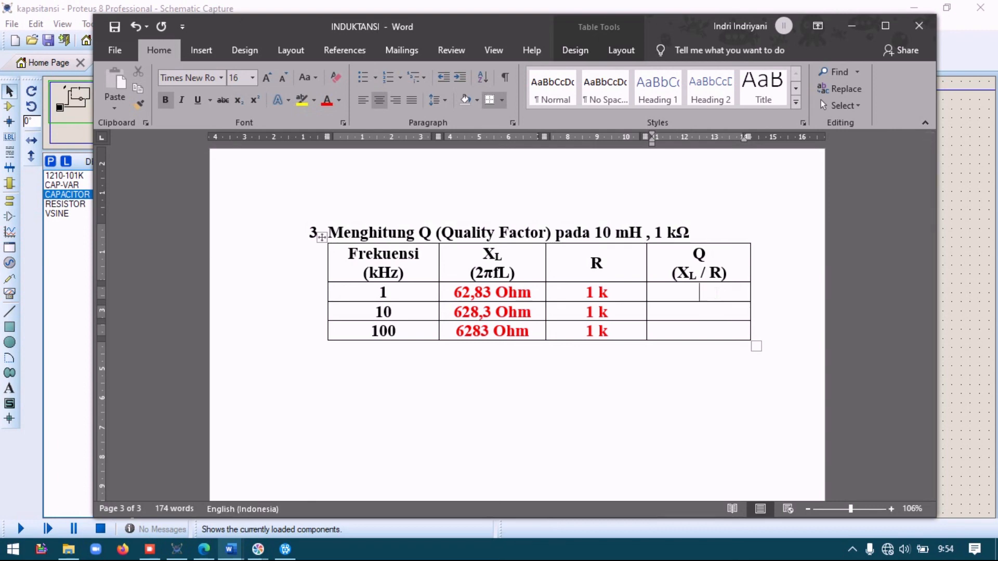
type("0,1")
key("Down")
type("0,6")
key("Down")
type("6,3")
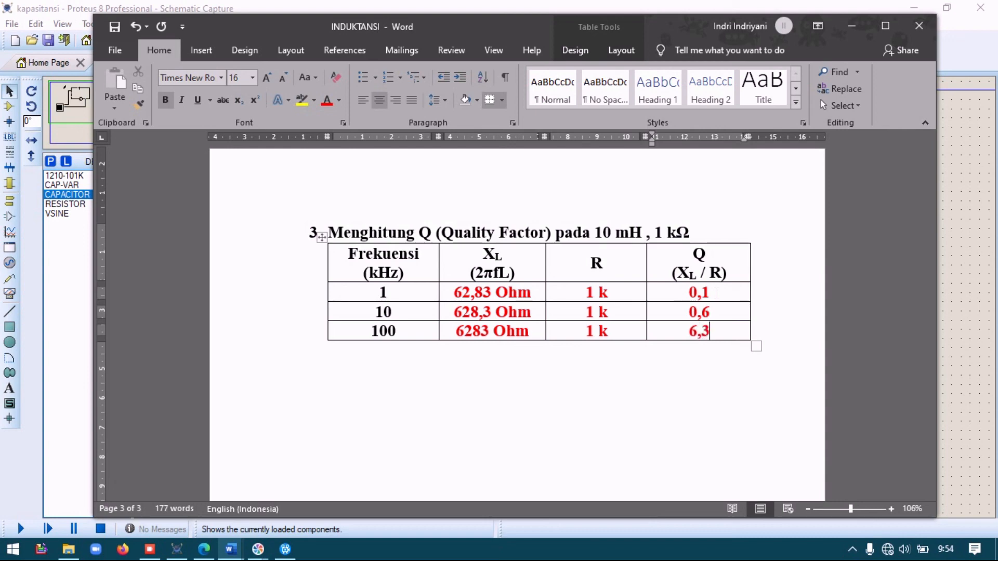
key("Down")
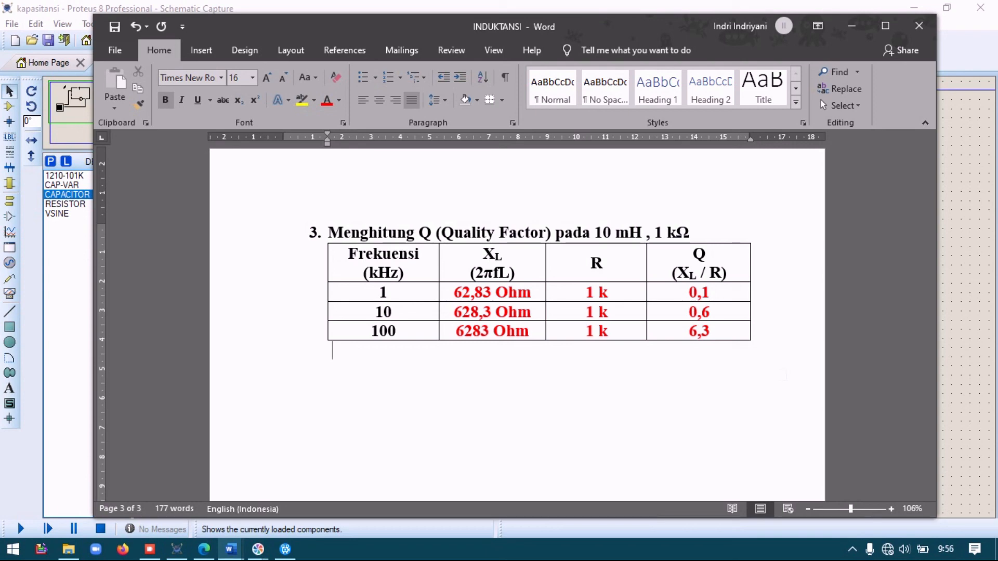
- Review the worksheet's EL graphs, quality factor table, phase angle calculation and 200 kHz tables
left_click_drag(923, 388, 843, 289)
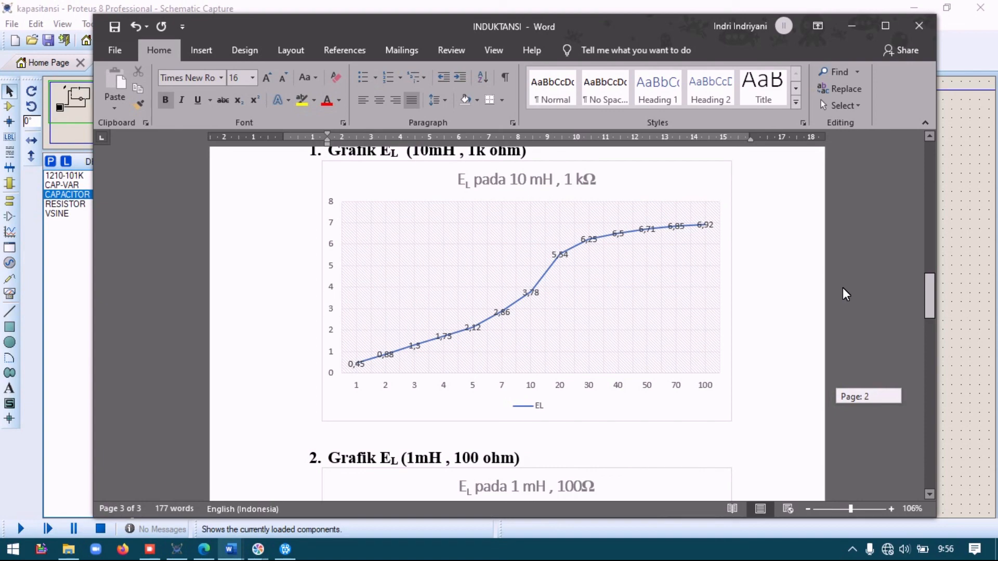
left_click_drag(843, 288, 829, 379)
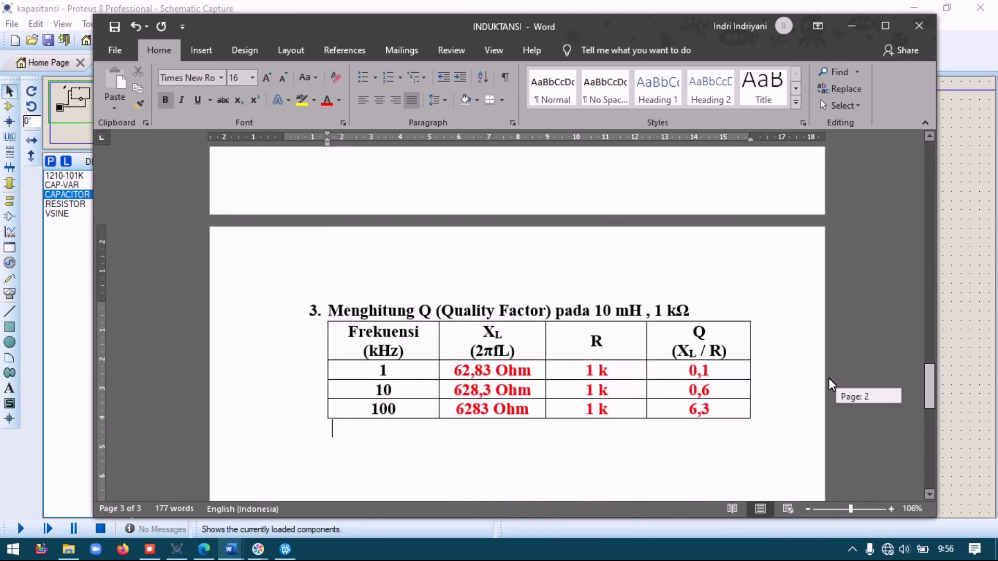
left_click_drag(829, 379, 860, 211)
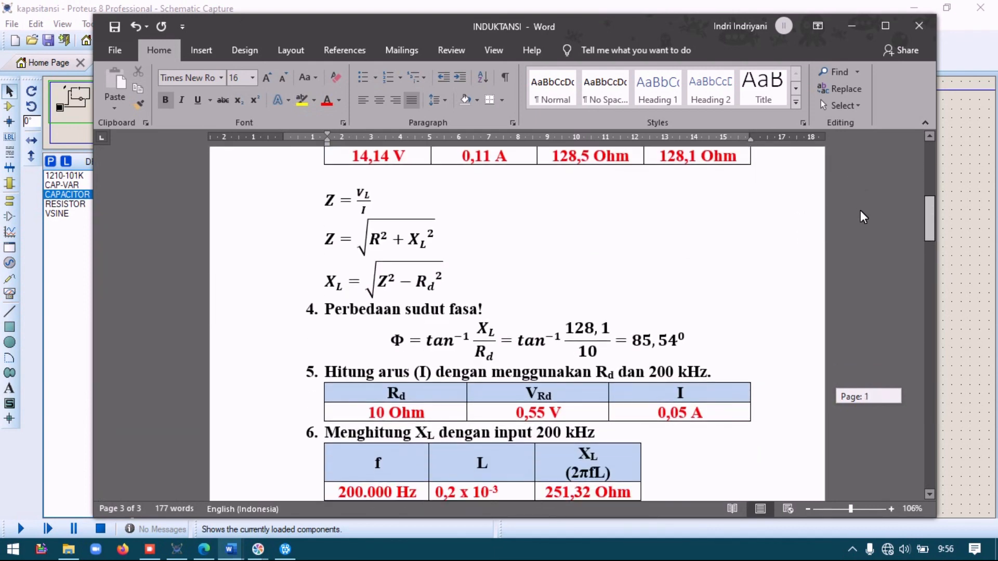